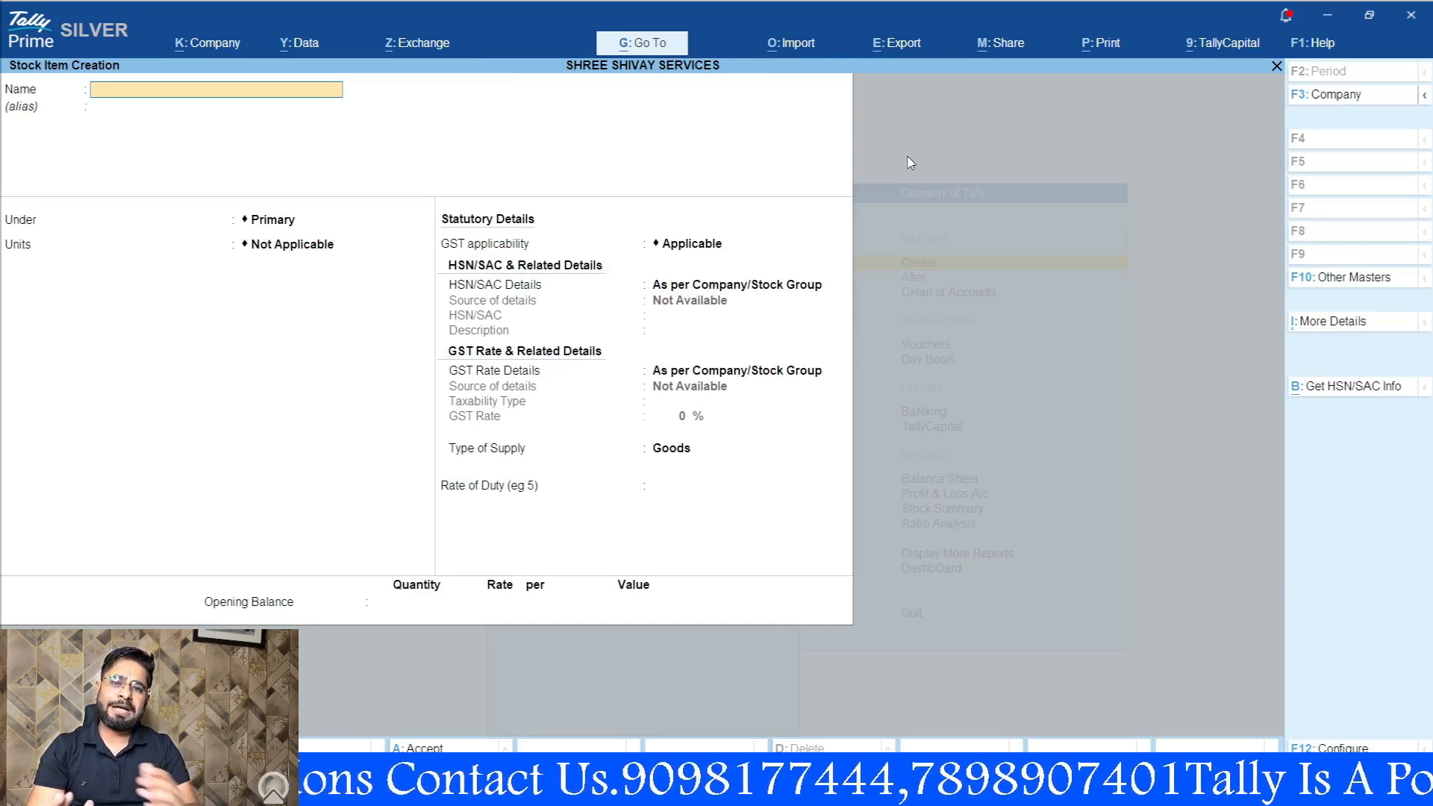
- Name the new stock item JEANS S, checking the item name against the purchase entry slide
type("JEANS")
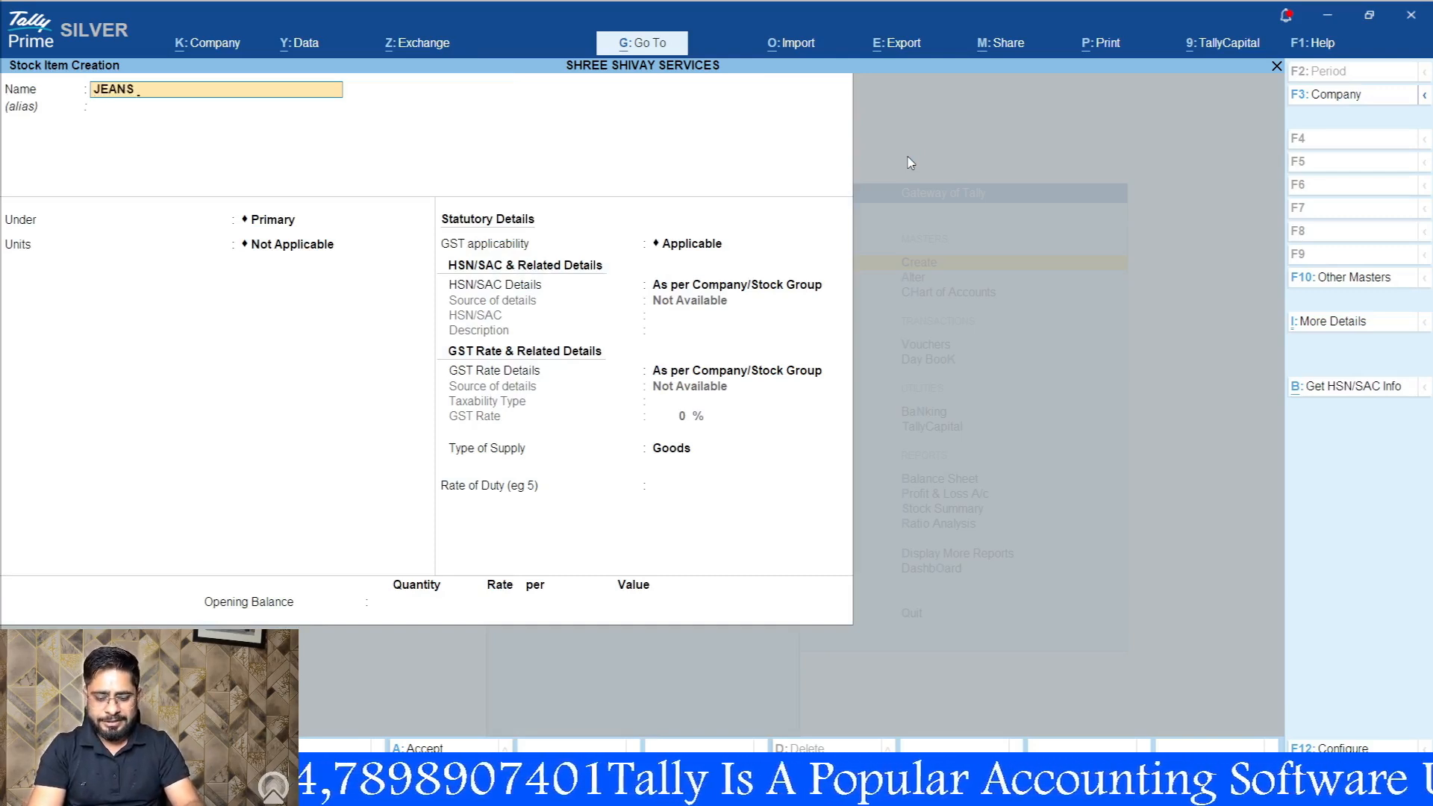
key("alt+Tab")
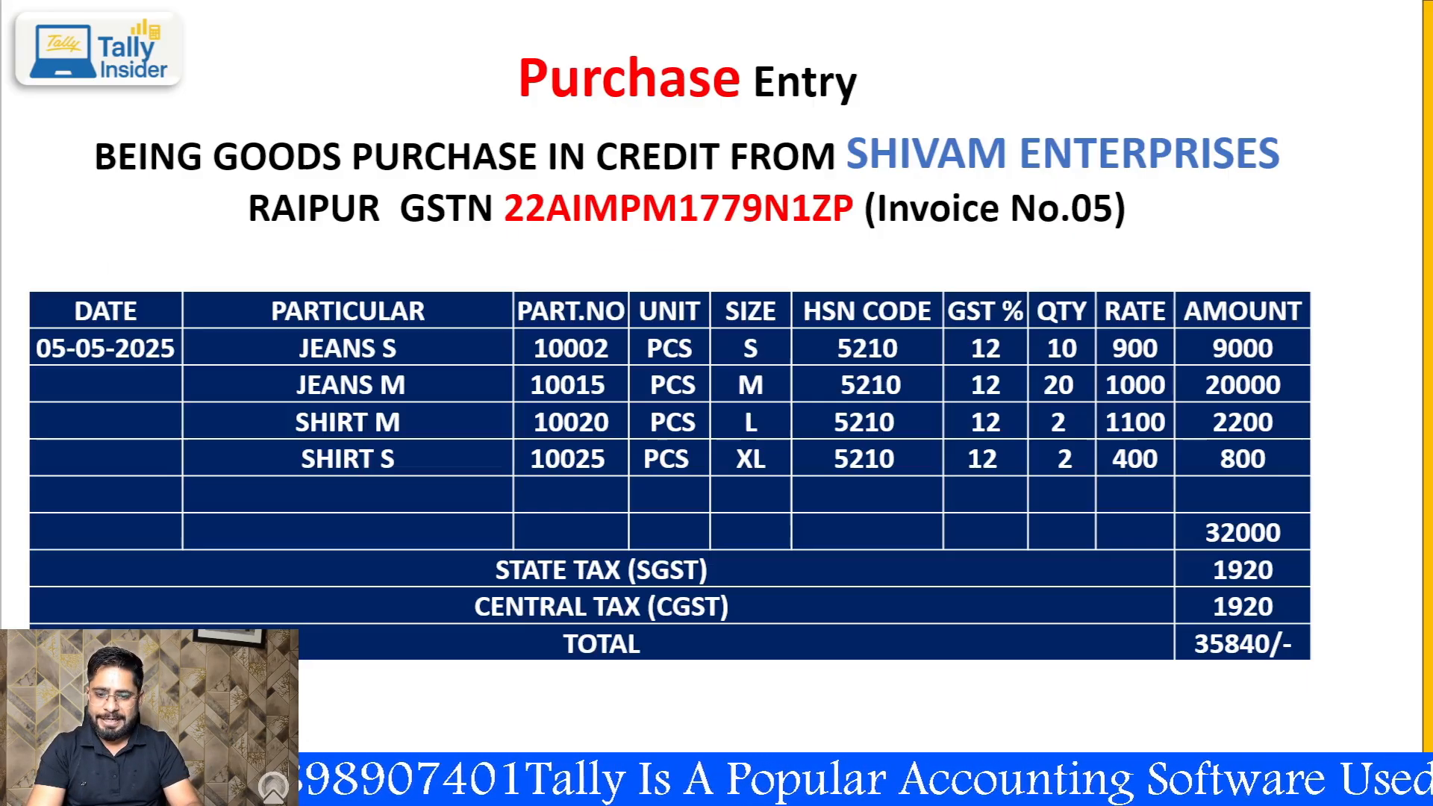
key("alt+Tab")
type("S")
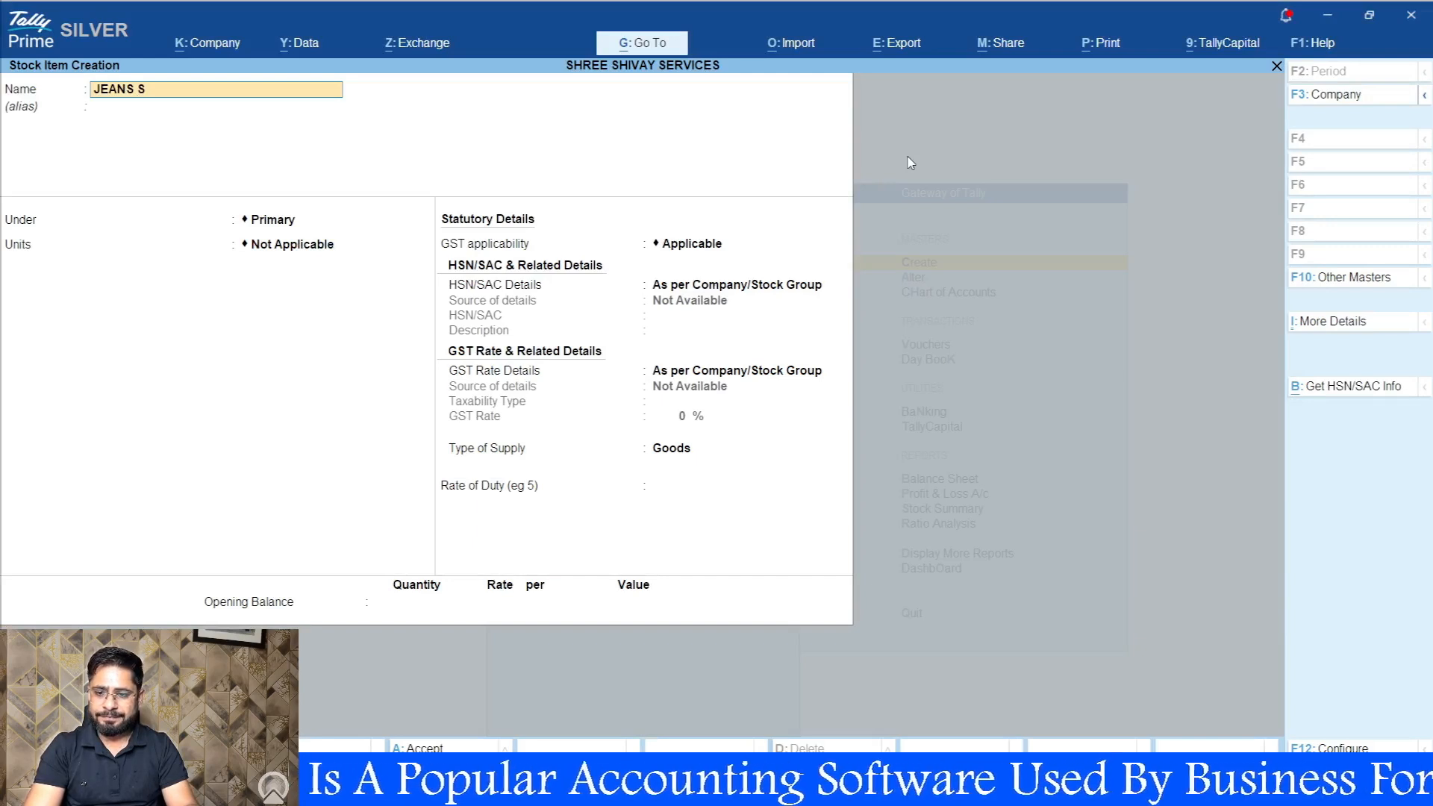
key("Return")
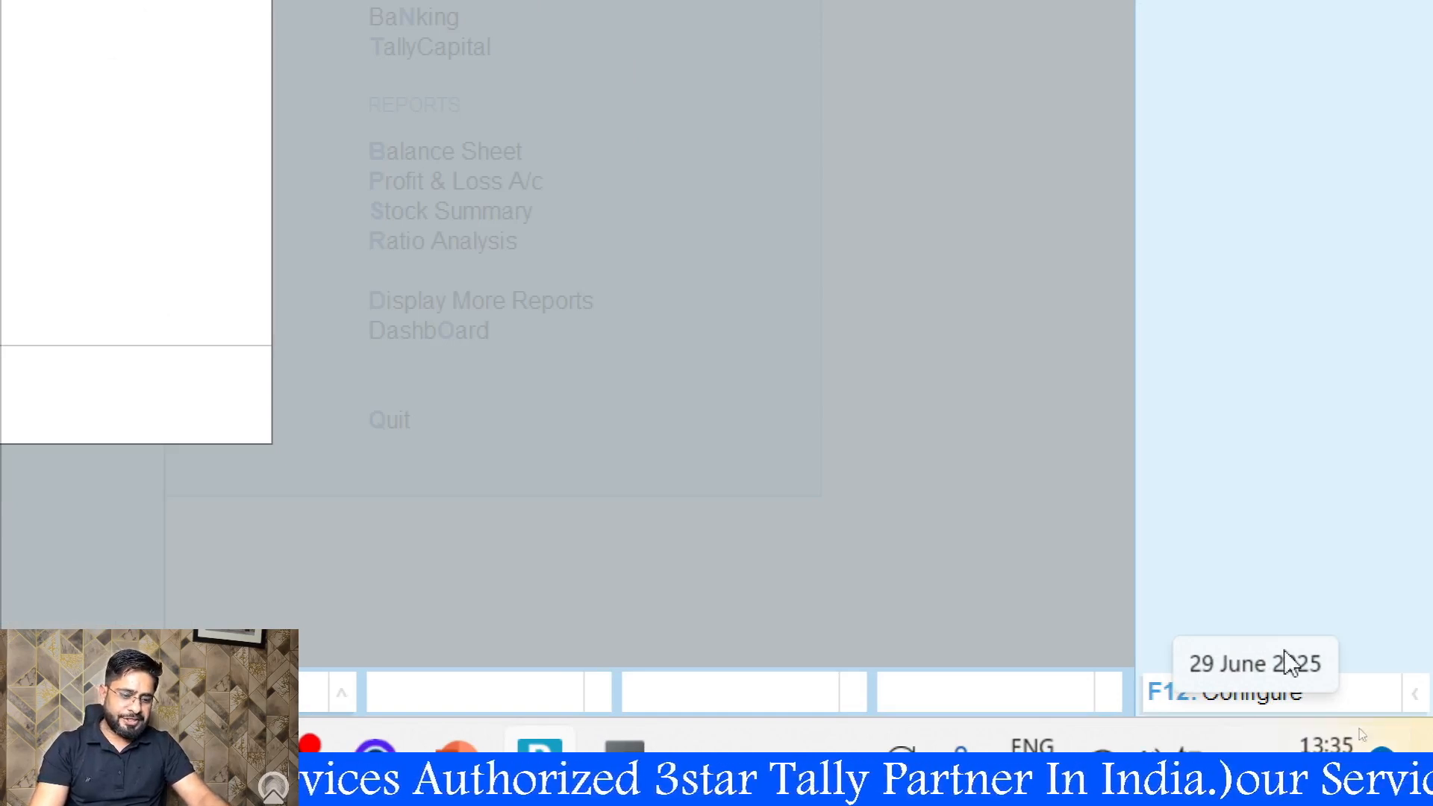
- Enable part numbers for stock items in the stock item configuration and save the configuration
left_click(1253, 698)
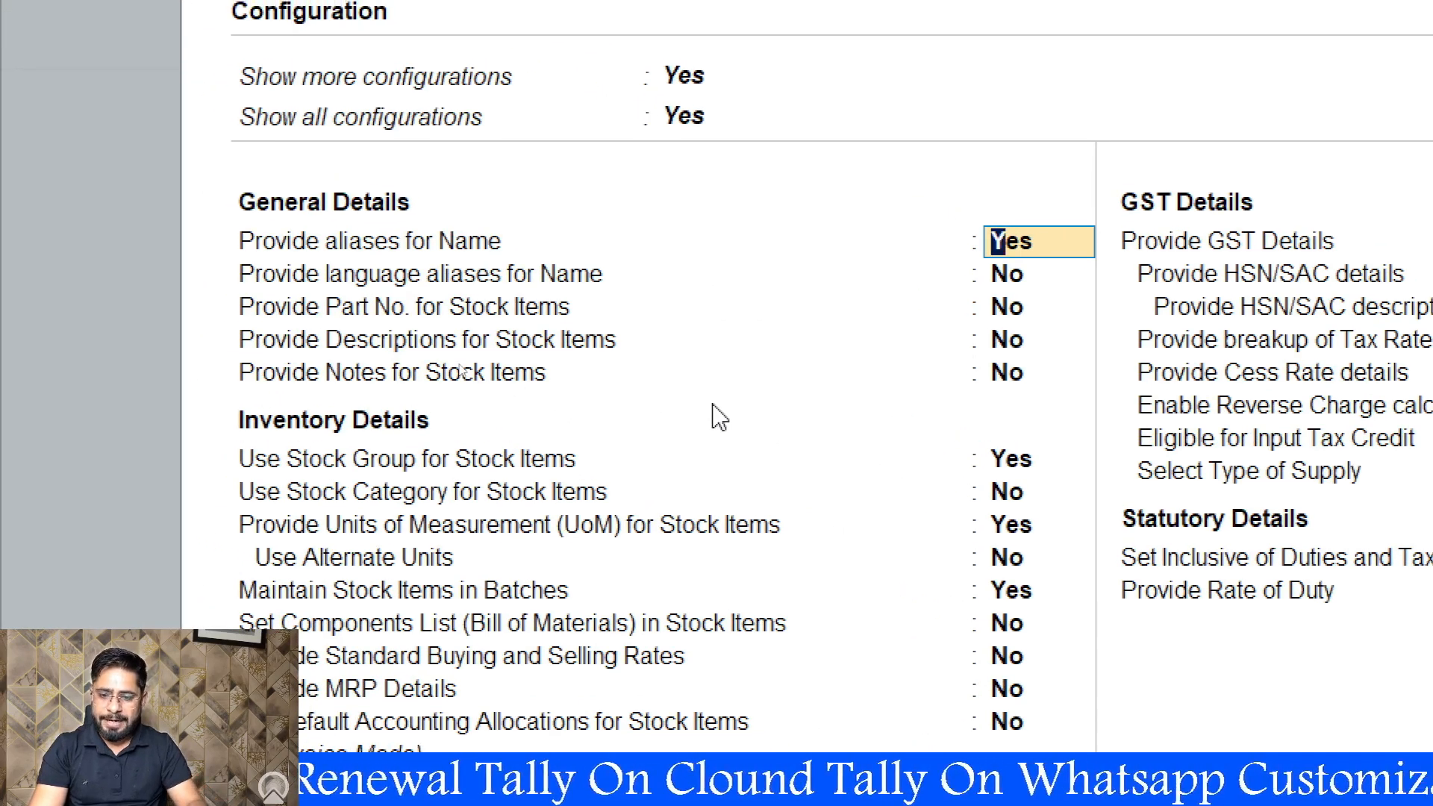
key("Down")
key("Down")
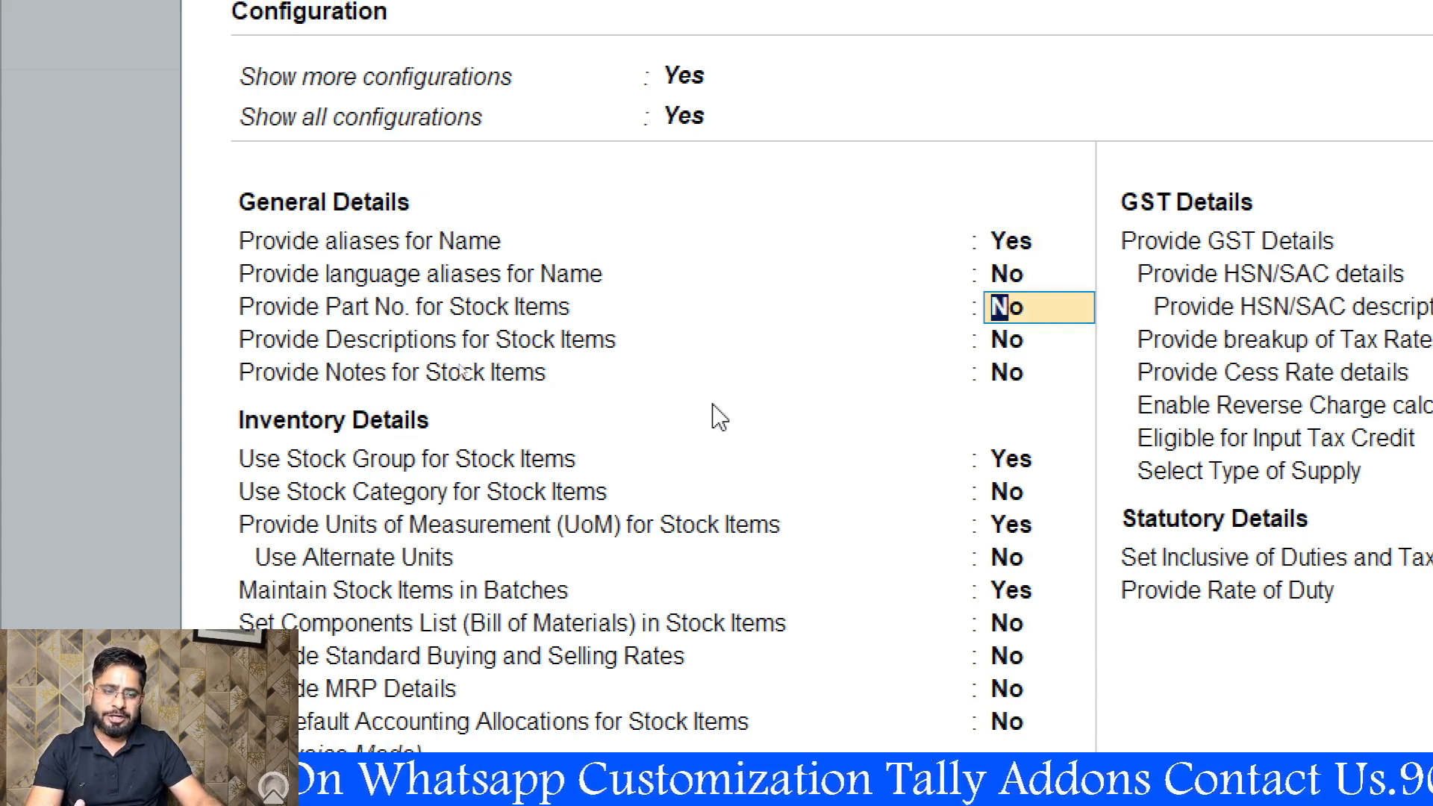
type("Y")
key("Return")
key("Return")
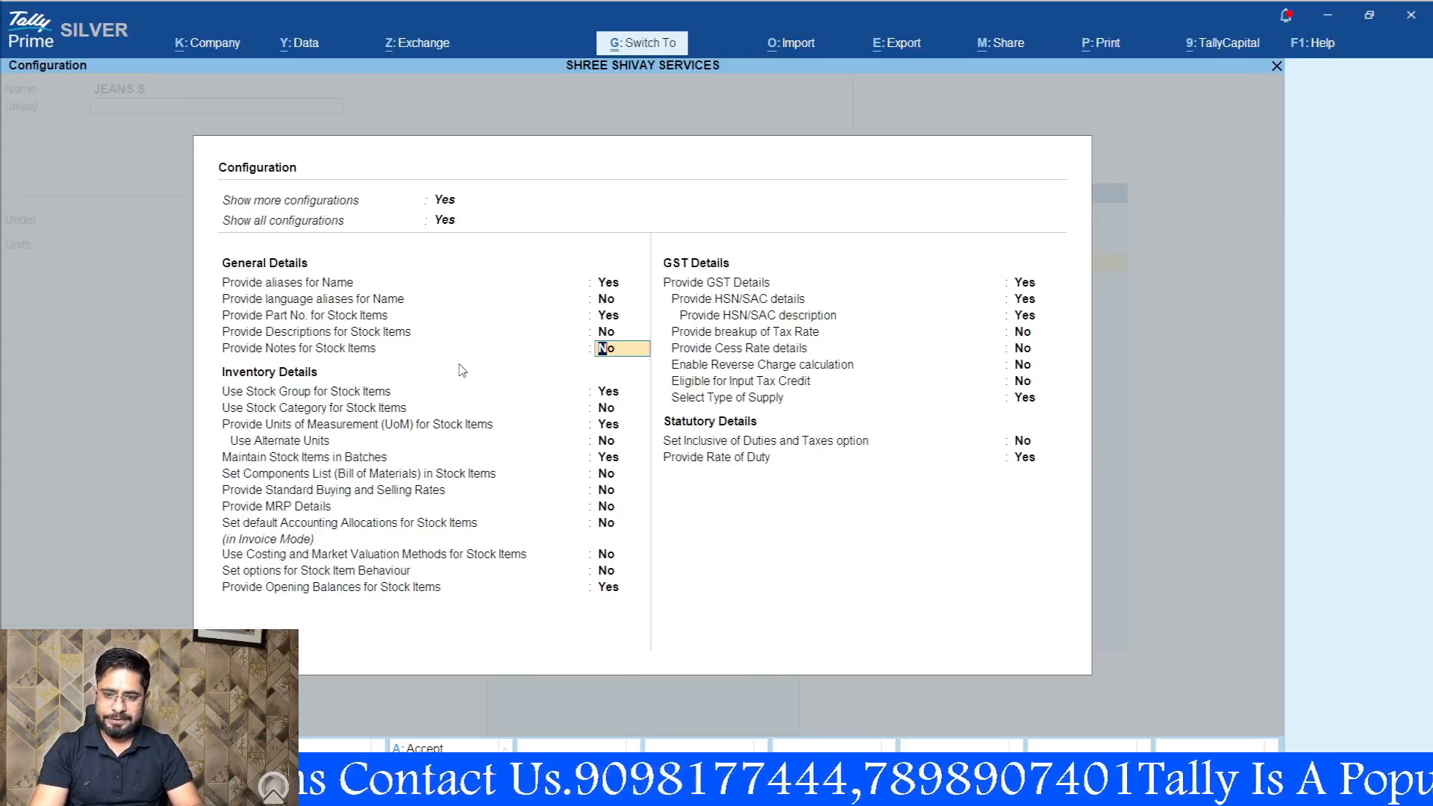
key("ctrl+a")
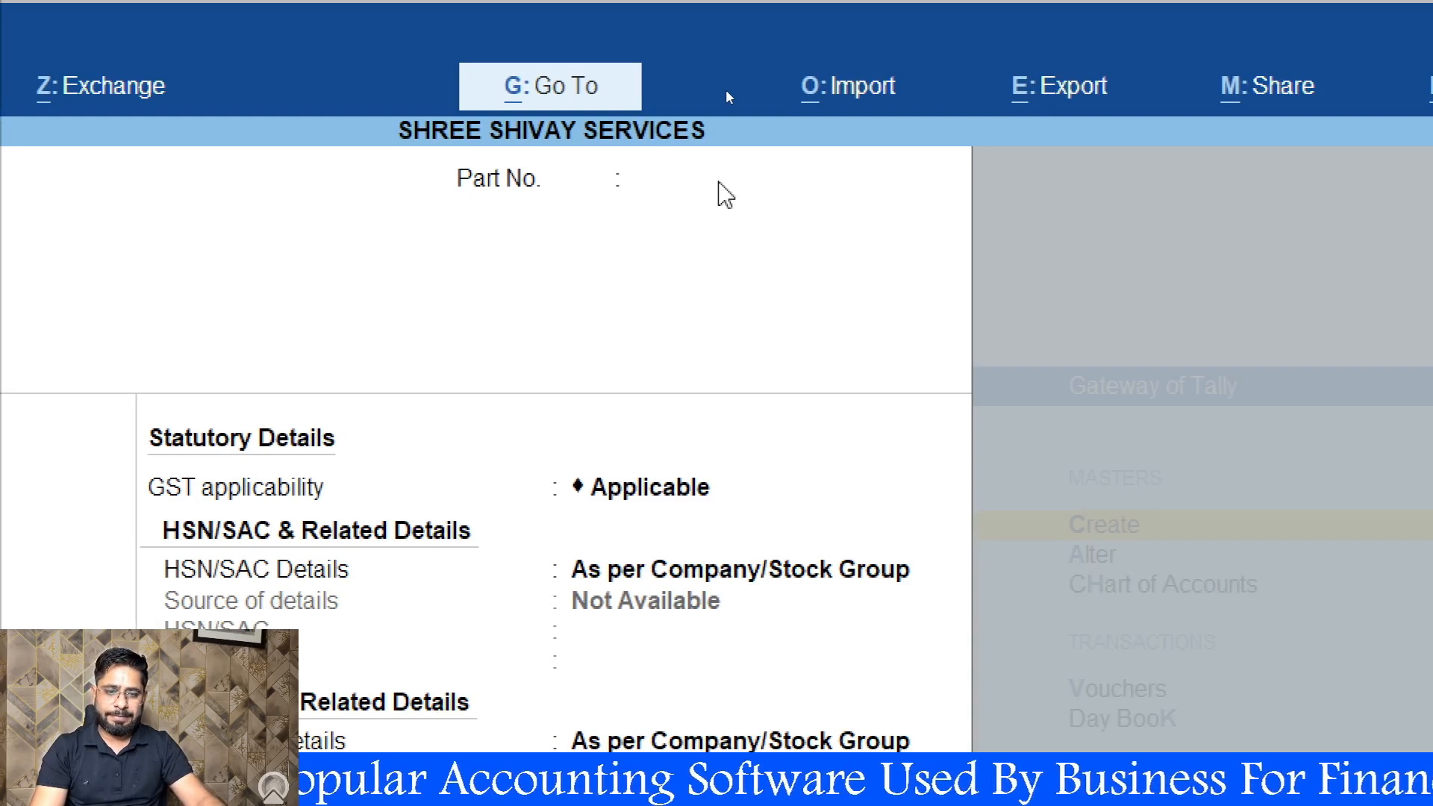
- Enter part number 10002 for the JEANS S item, leaving its alias blank
left_click(719, 183)
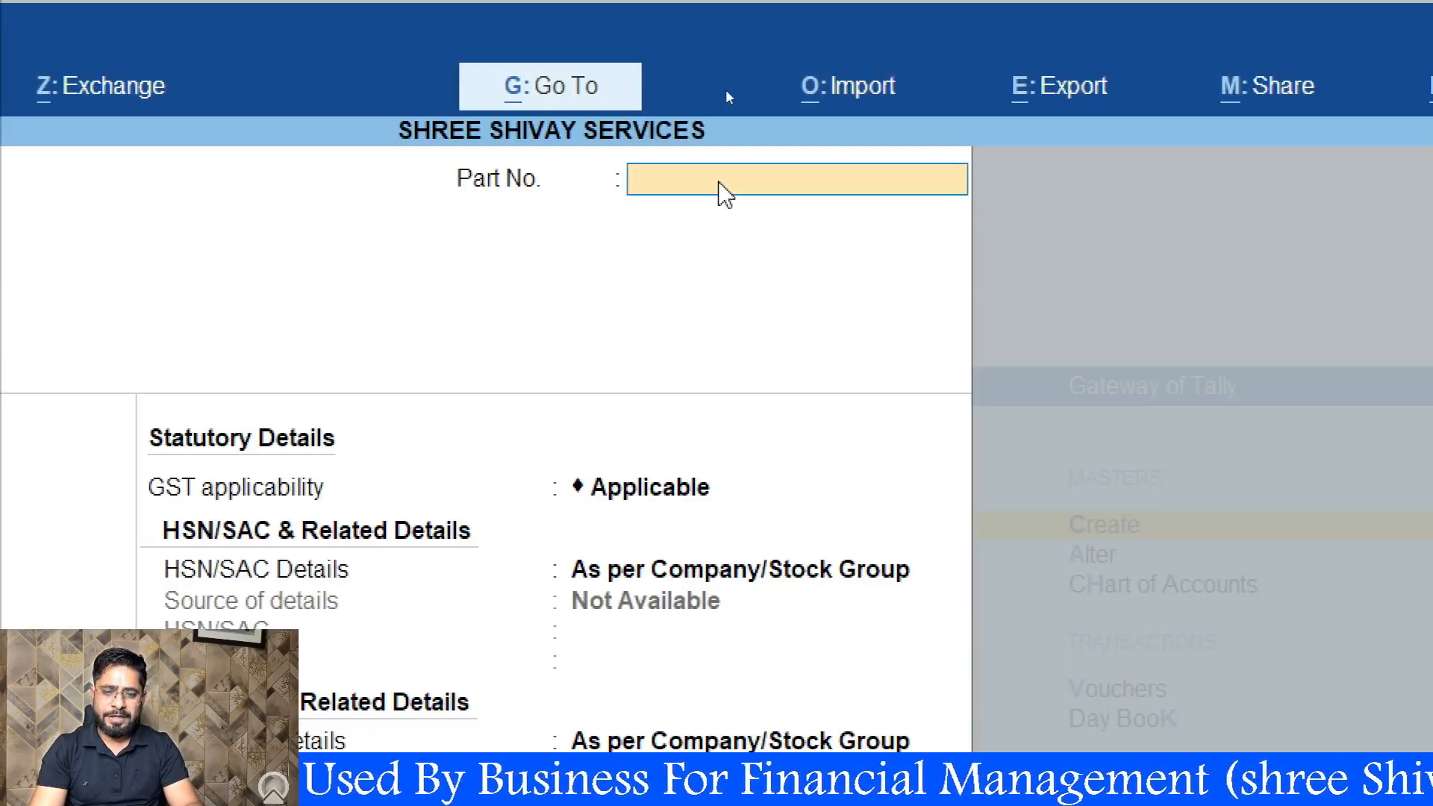
type("10002")
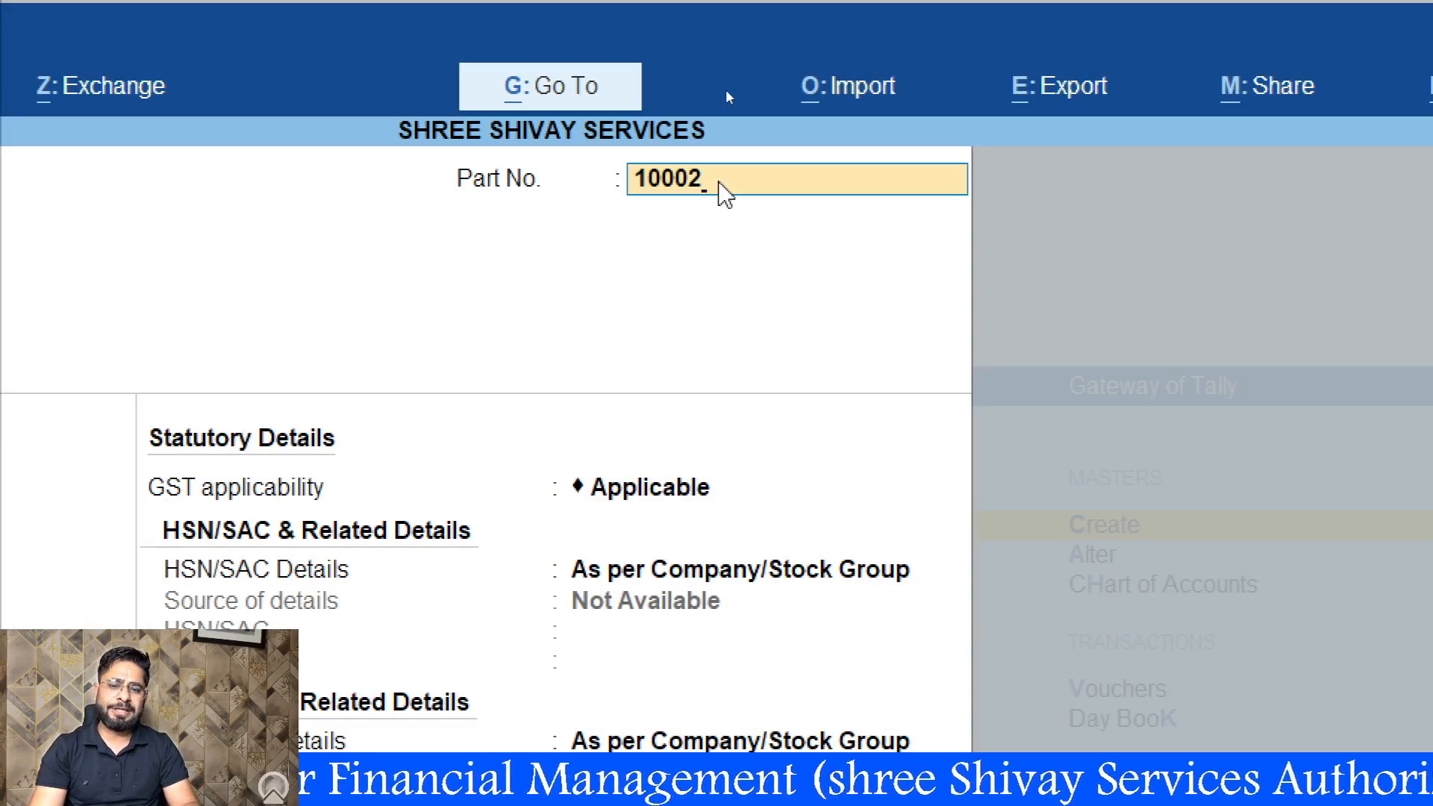
key("Return")
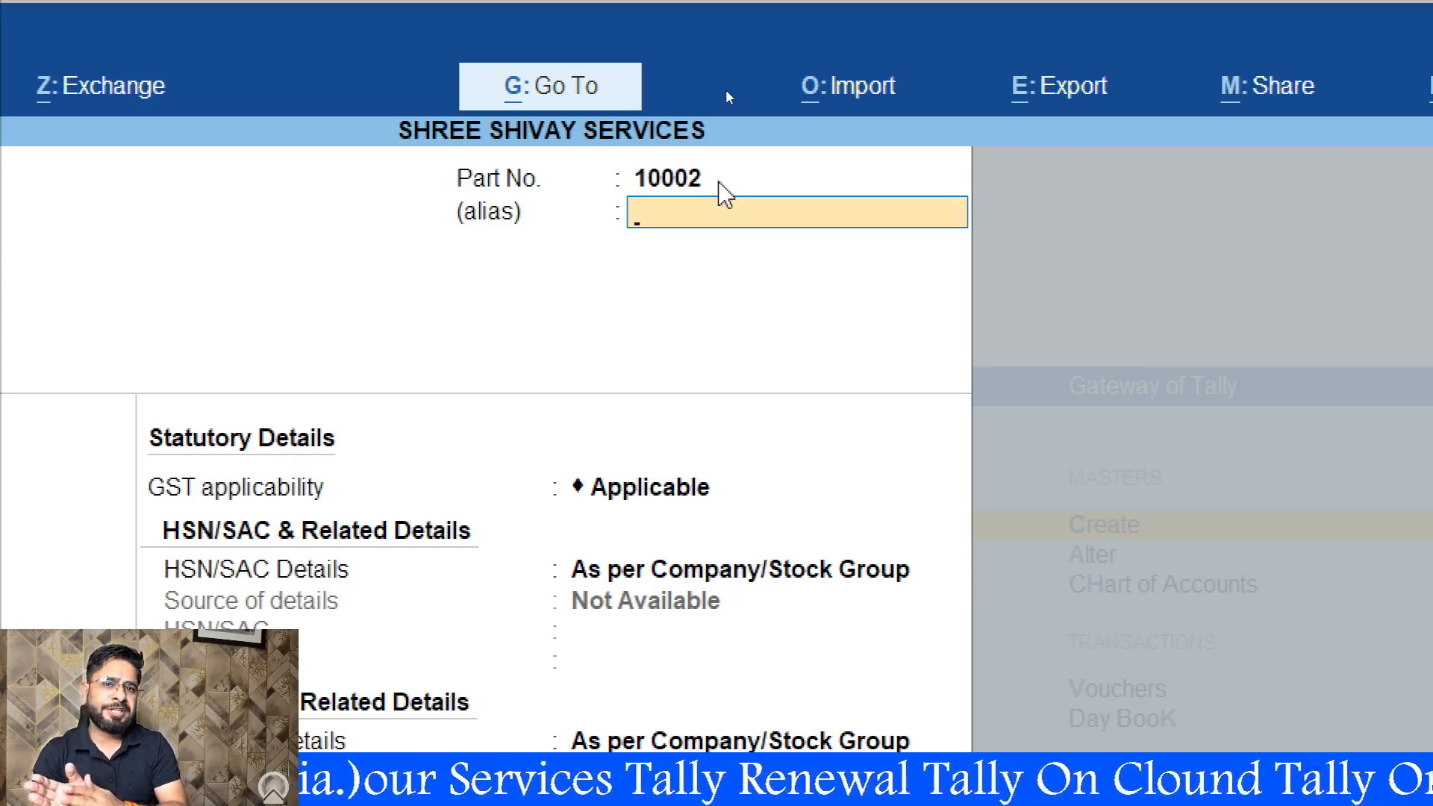
key("Return")
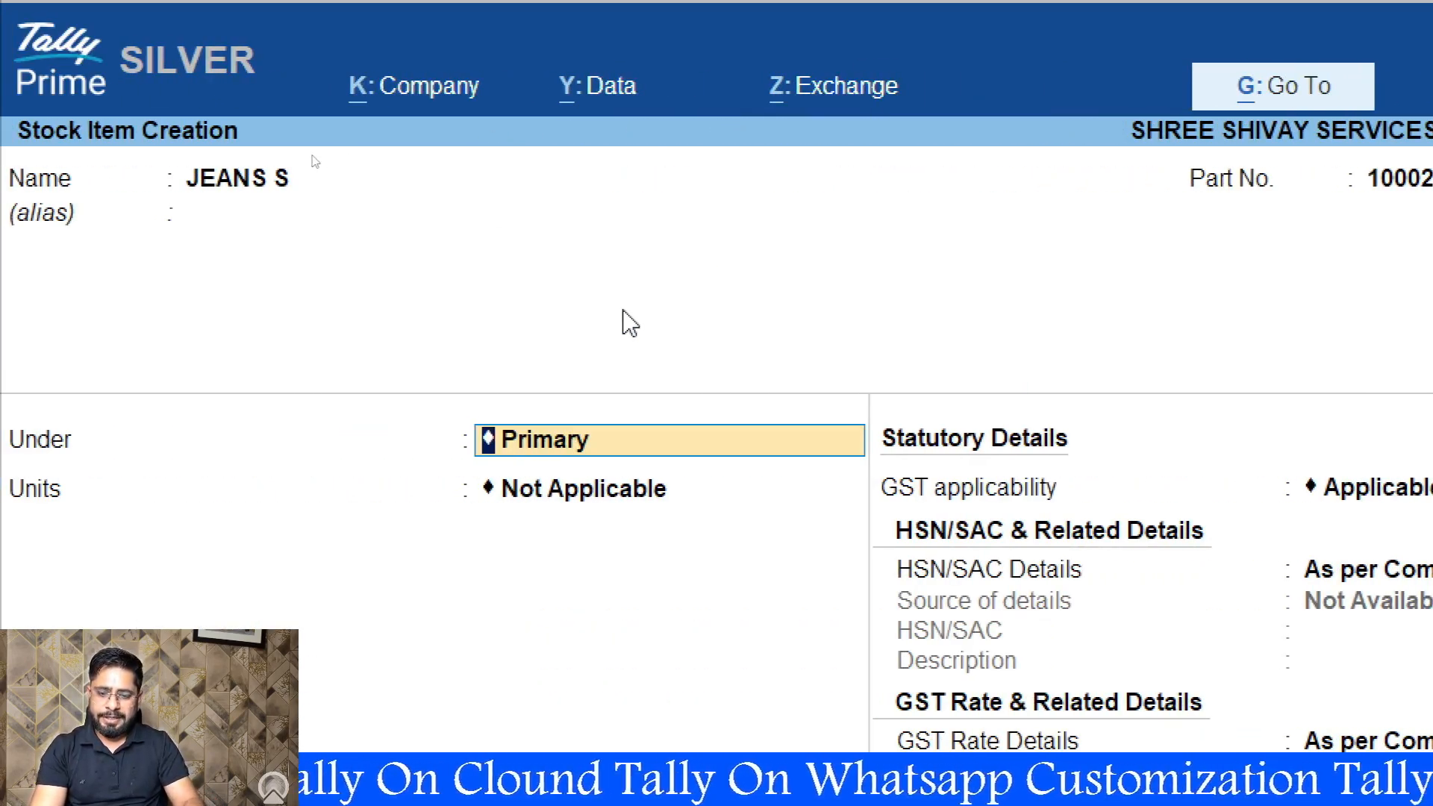
- Keep JEANS S under Primary and set its unit of measurement to PCS
key("Return")
key("Down")
key("Down")
key("Down")
key("Down")
key("Down")
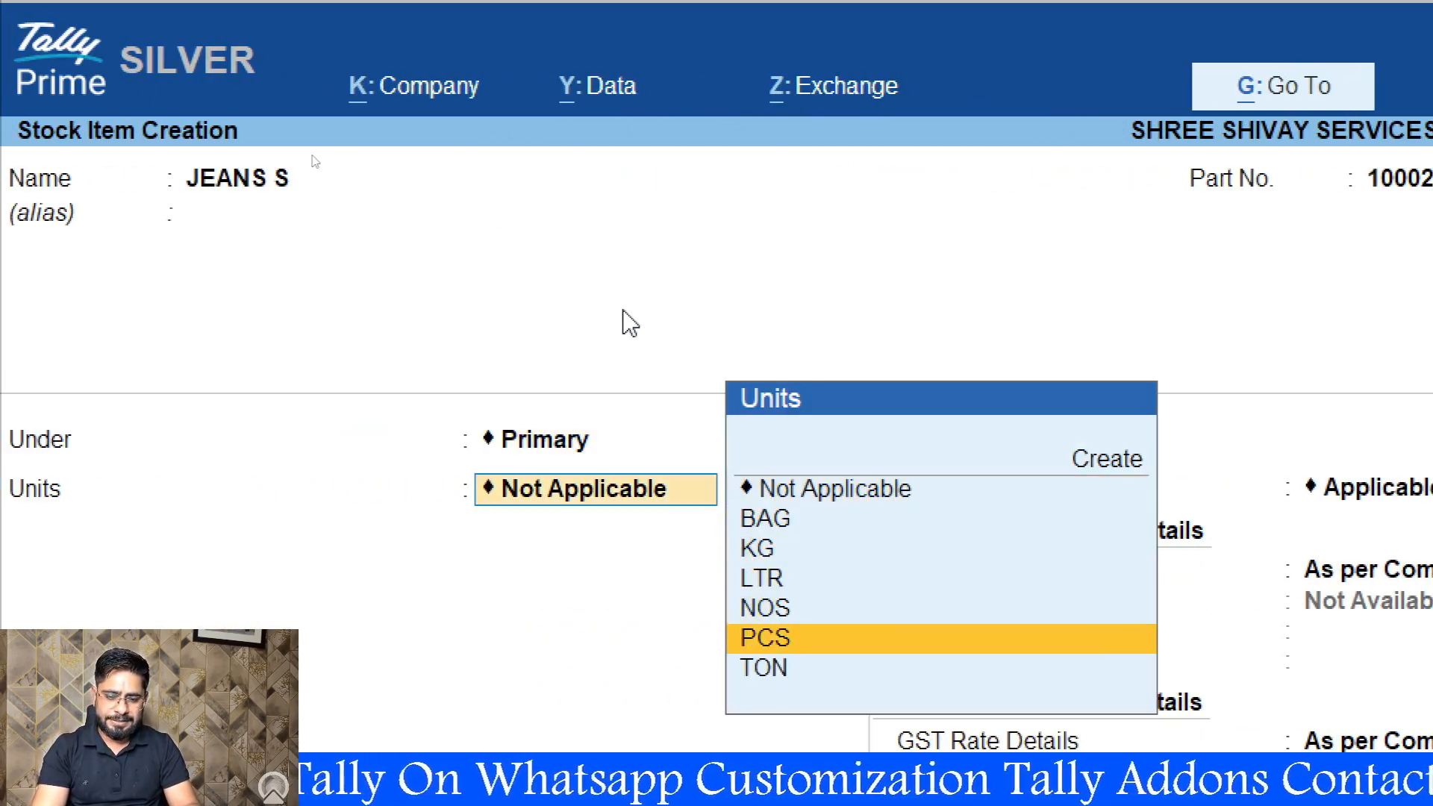
key("Return")
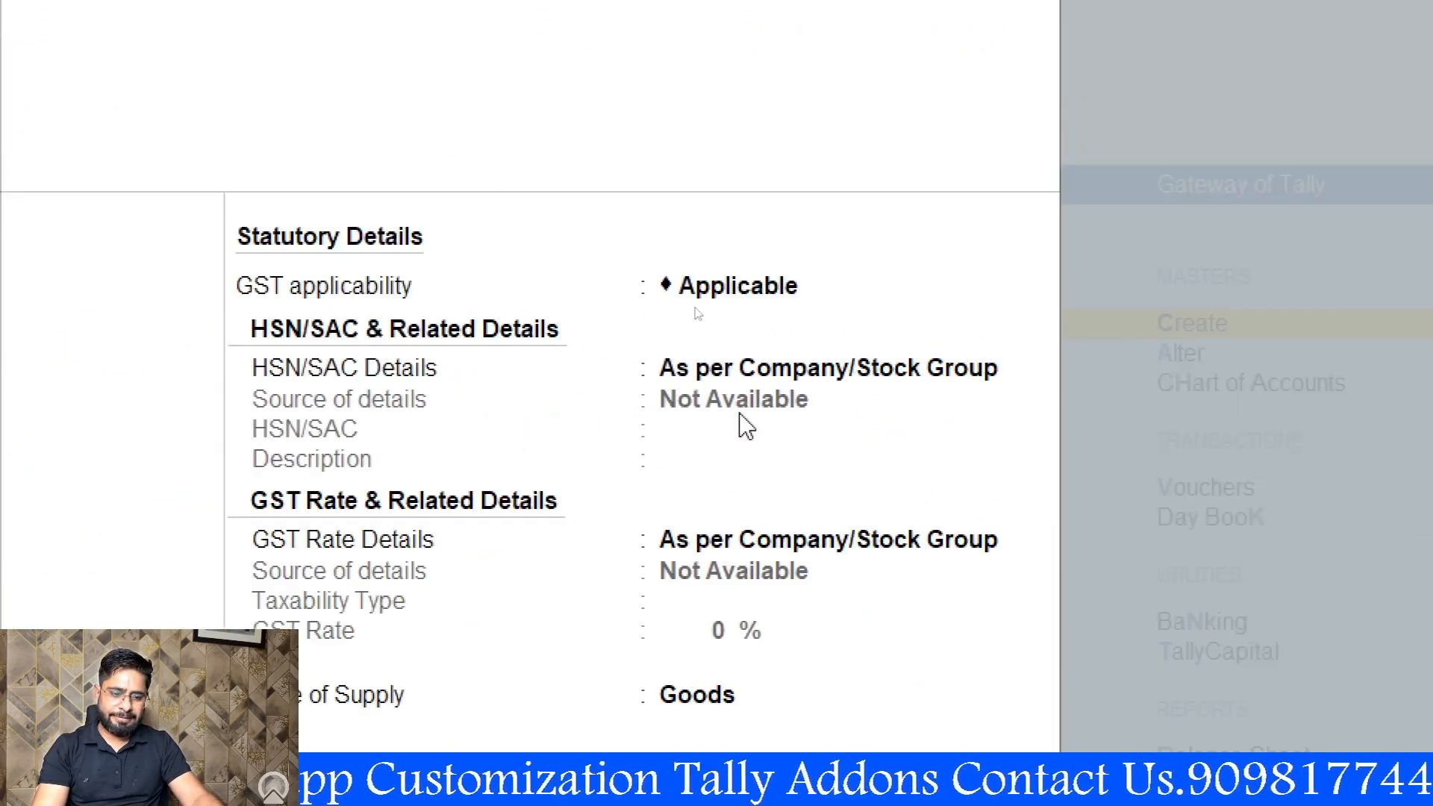
key("Return")
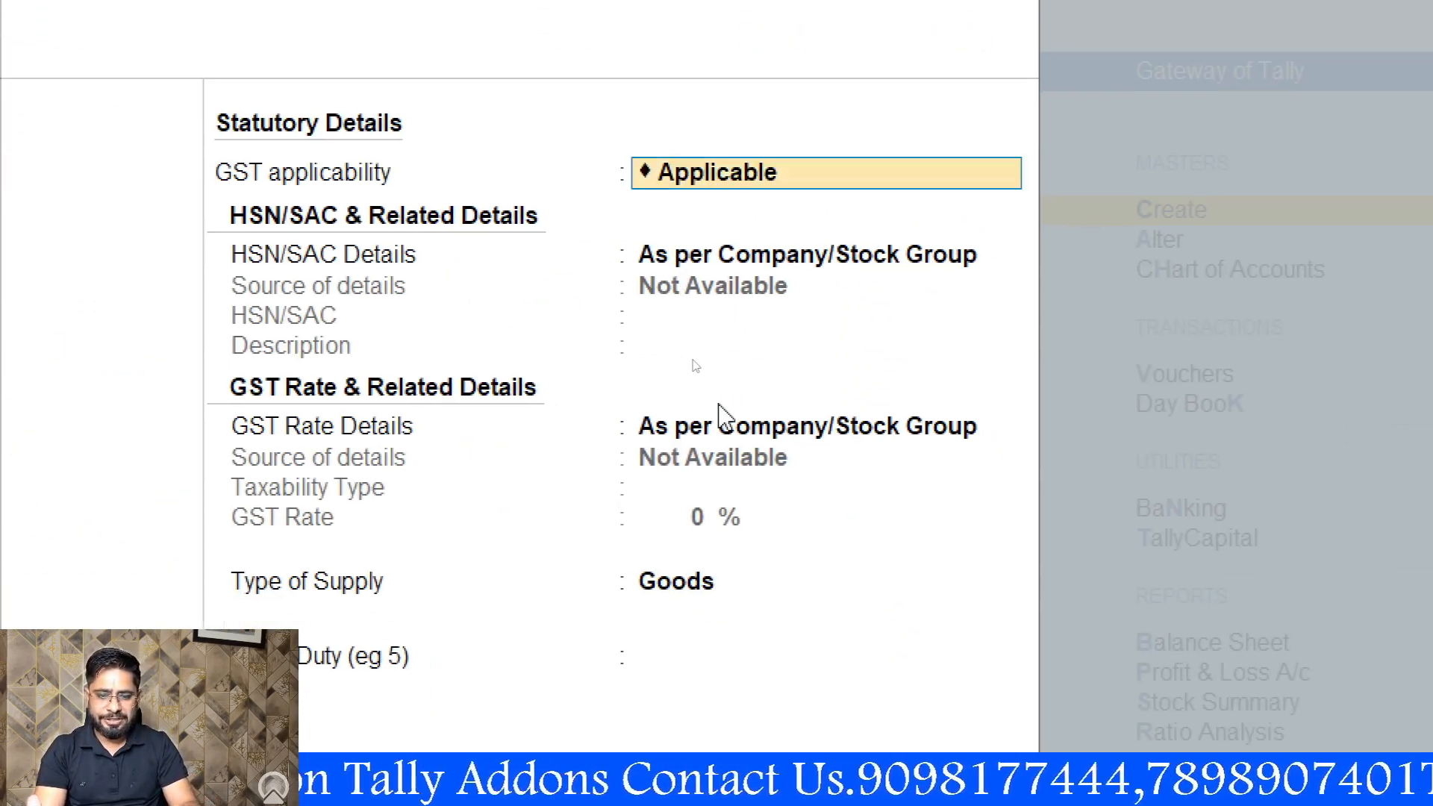
- Specify the HSN/SAC details directly for JEANS S with code 5210, leaving the description blank
key("Return")
key("Down")
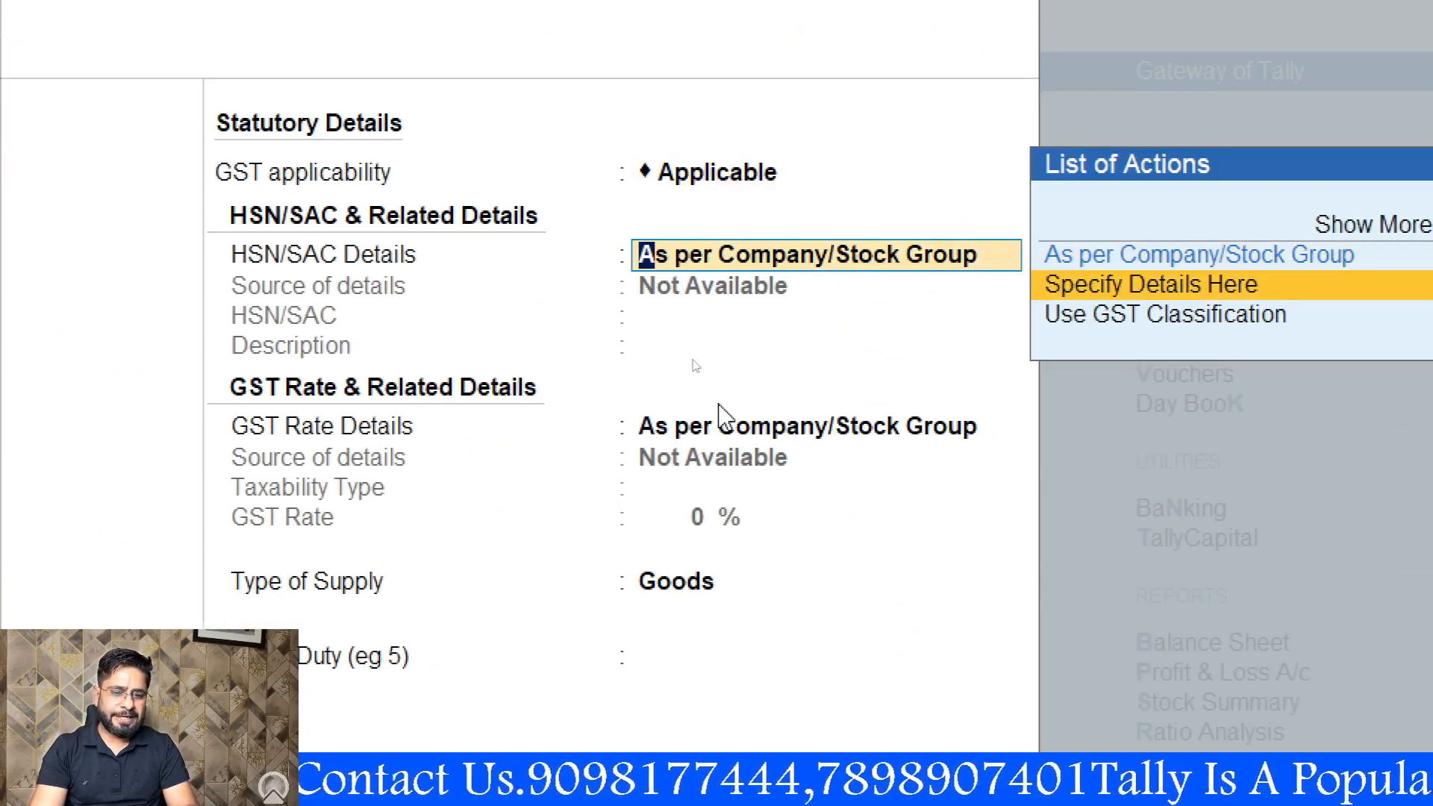
key("Return")
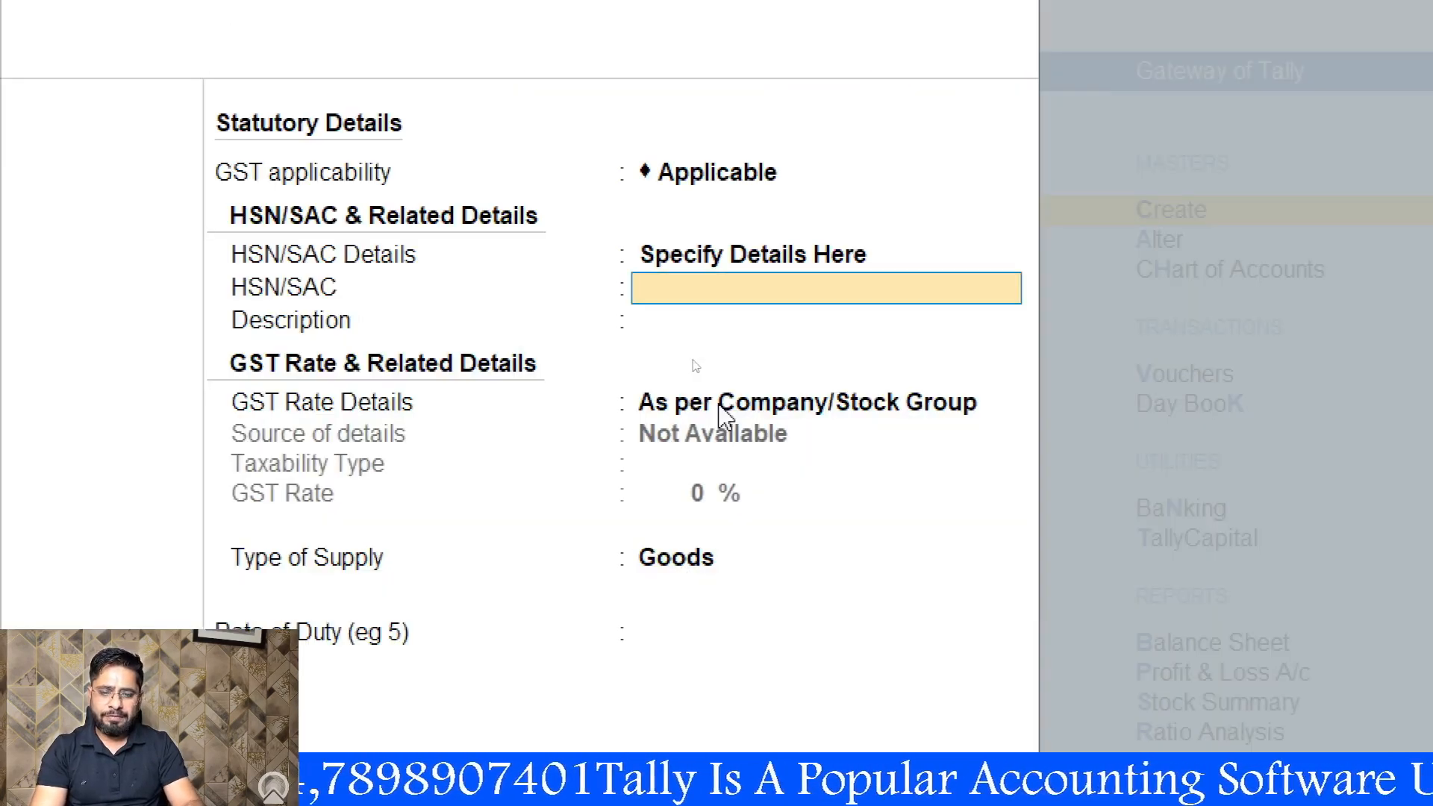
type("5210")
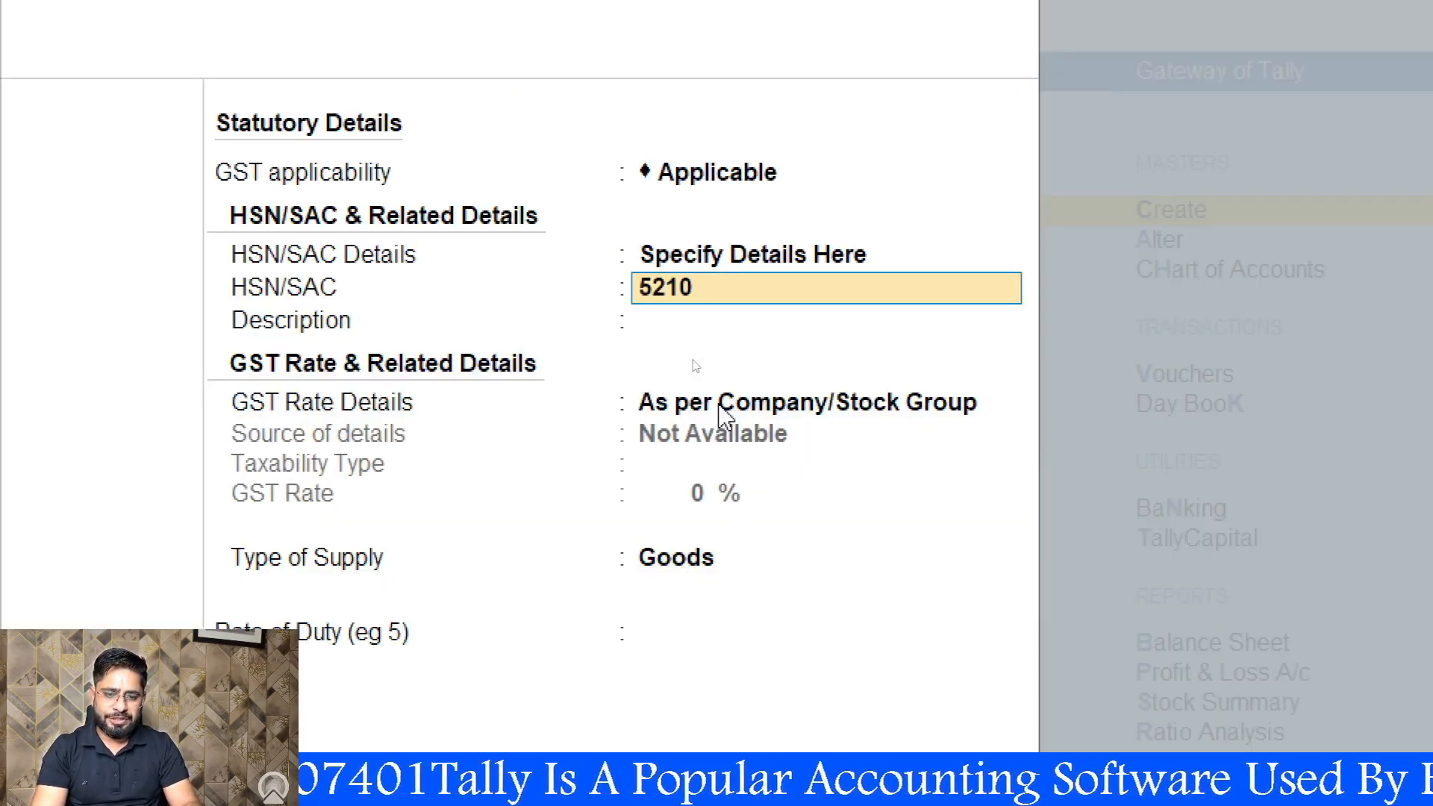
key("Return")
key("Return")
- Specify the GST rate details directly as Taxable at 12% for goods and save the JEANS S item
key("Down")
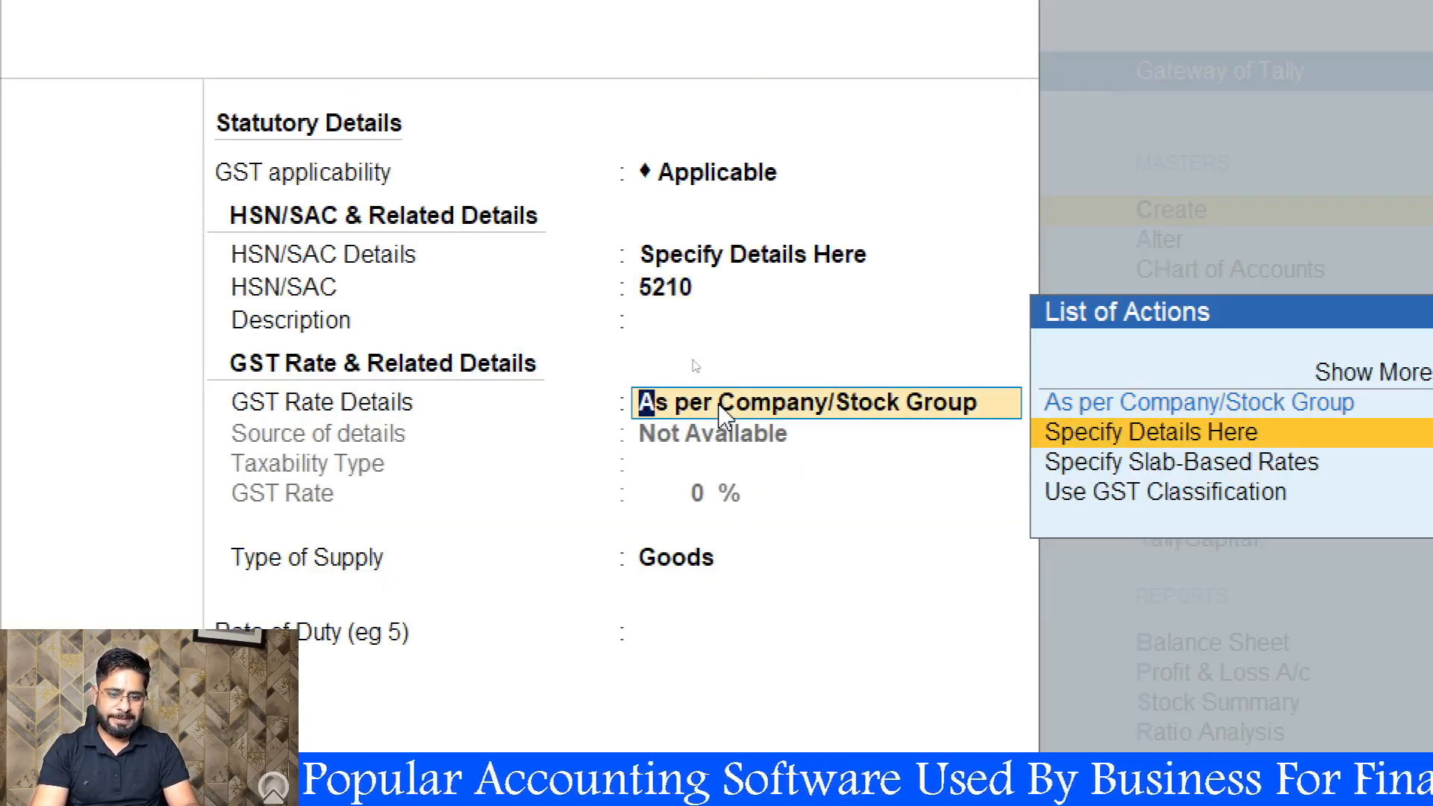
key("Return")
key("Return")
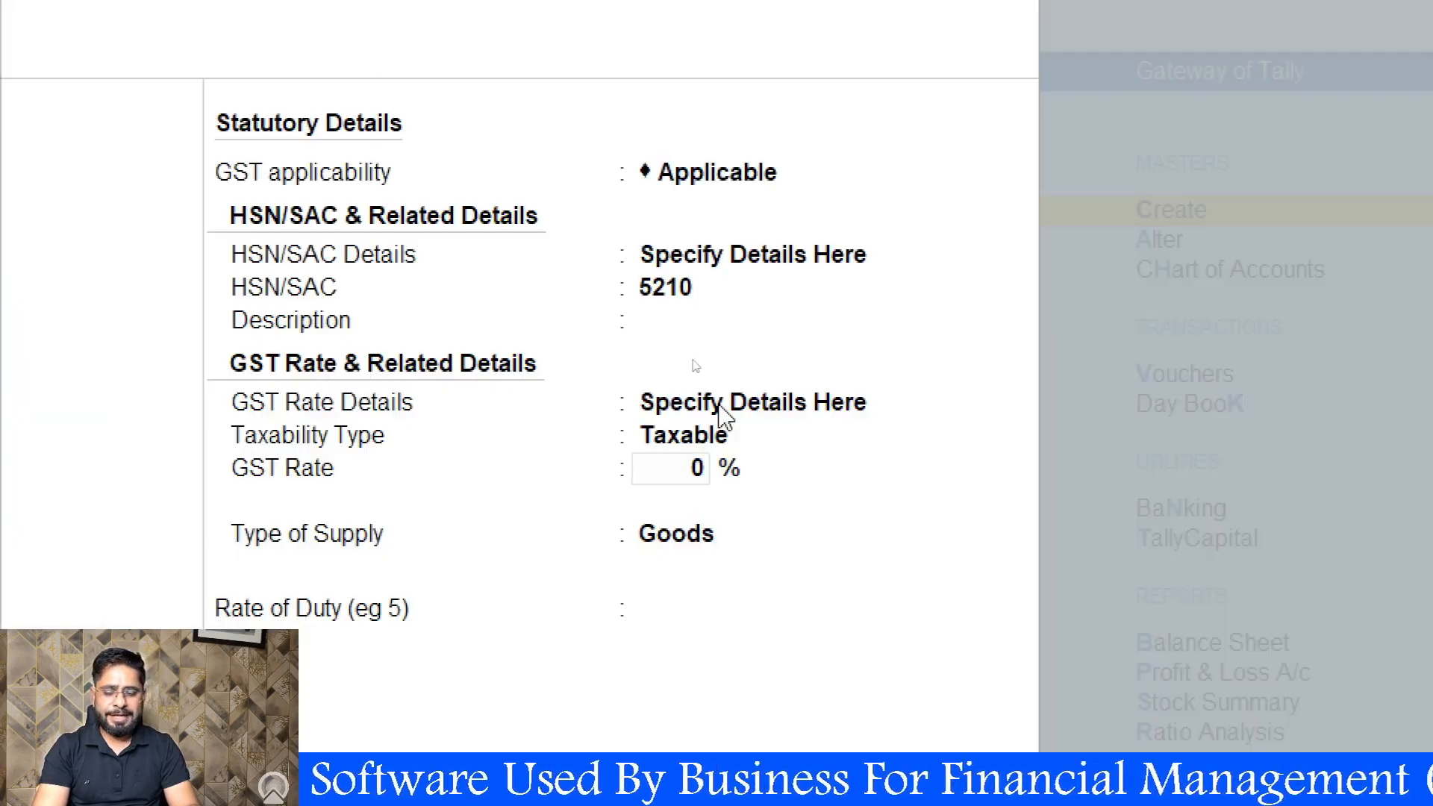
type("12")
key("Return")
key("Return")
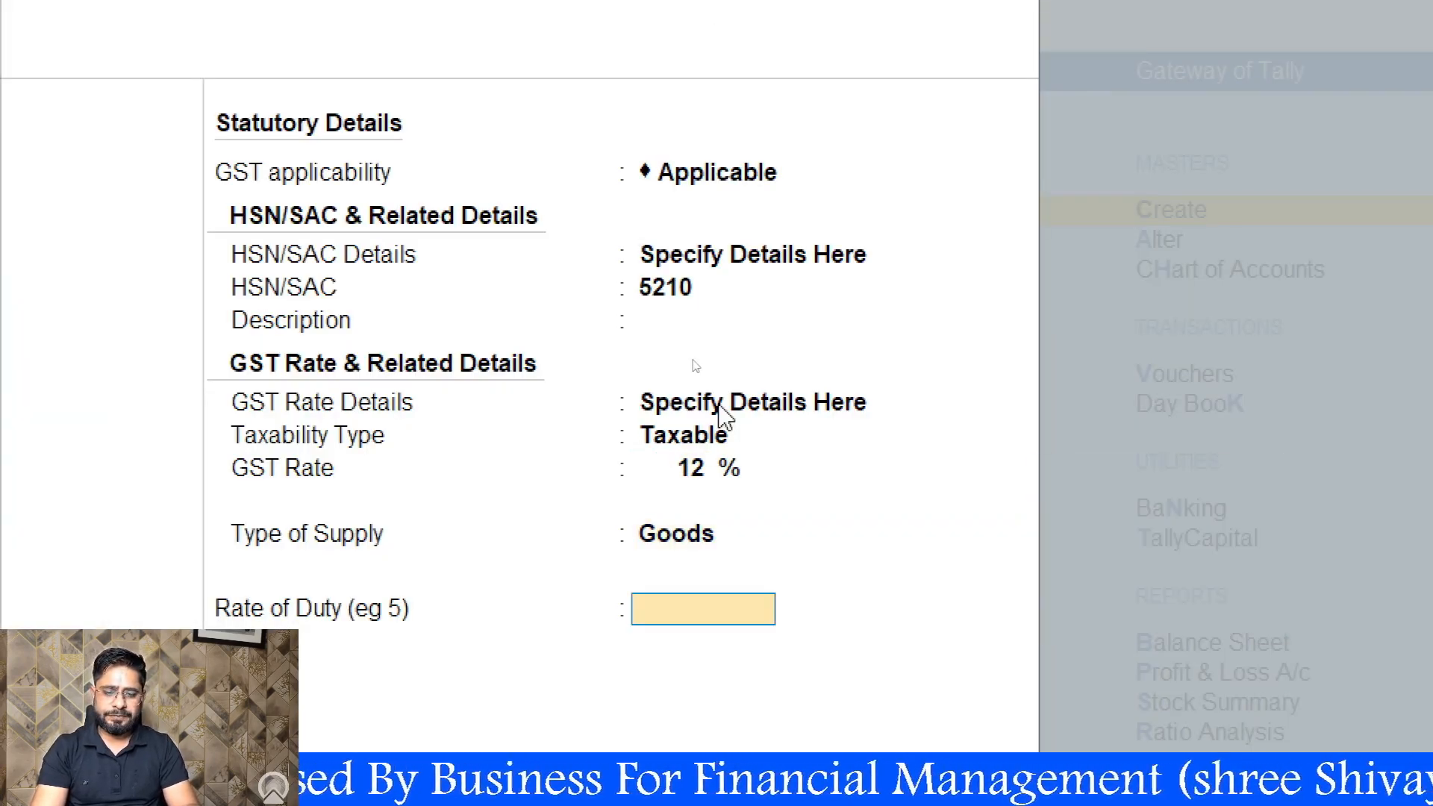
key("Return")
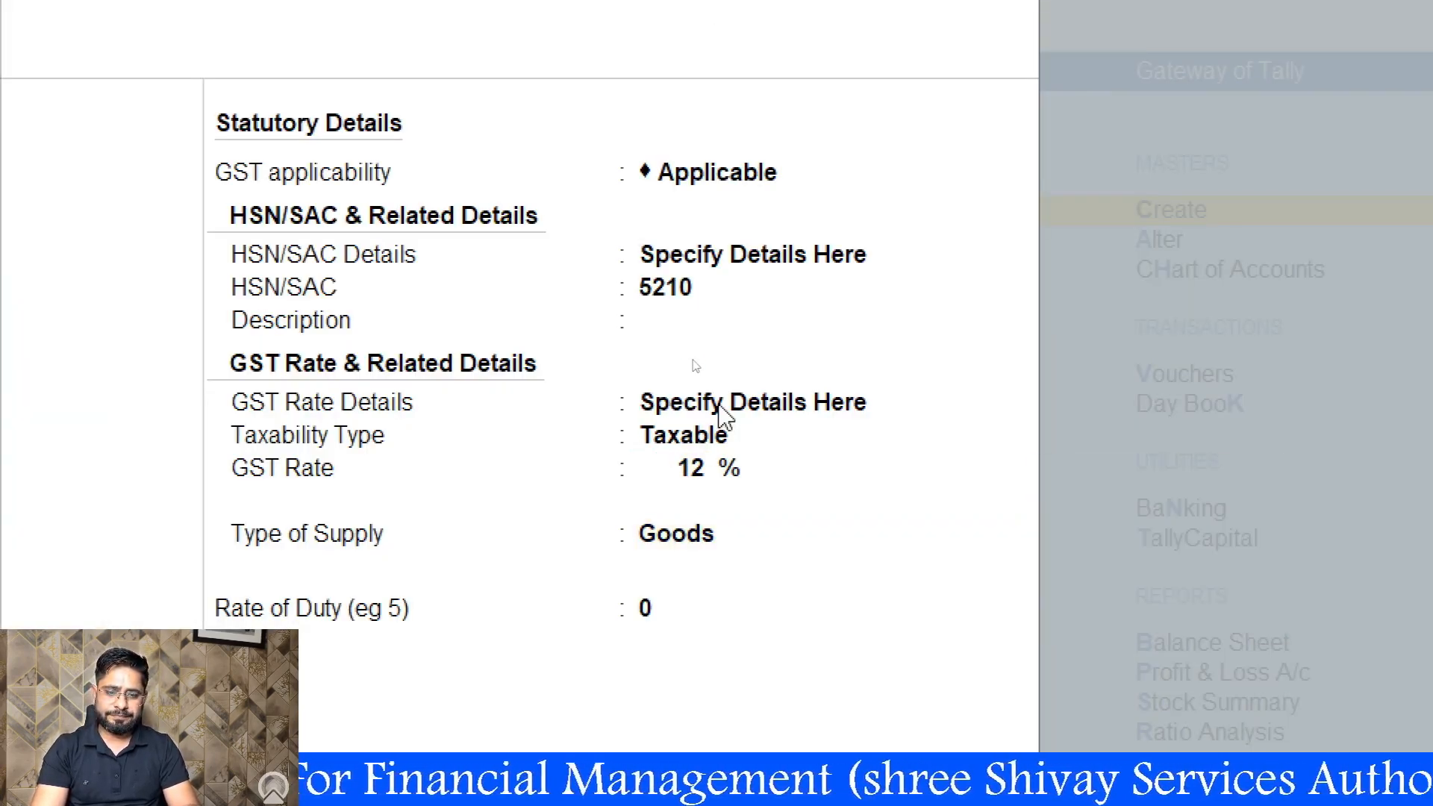
key("Return")
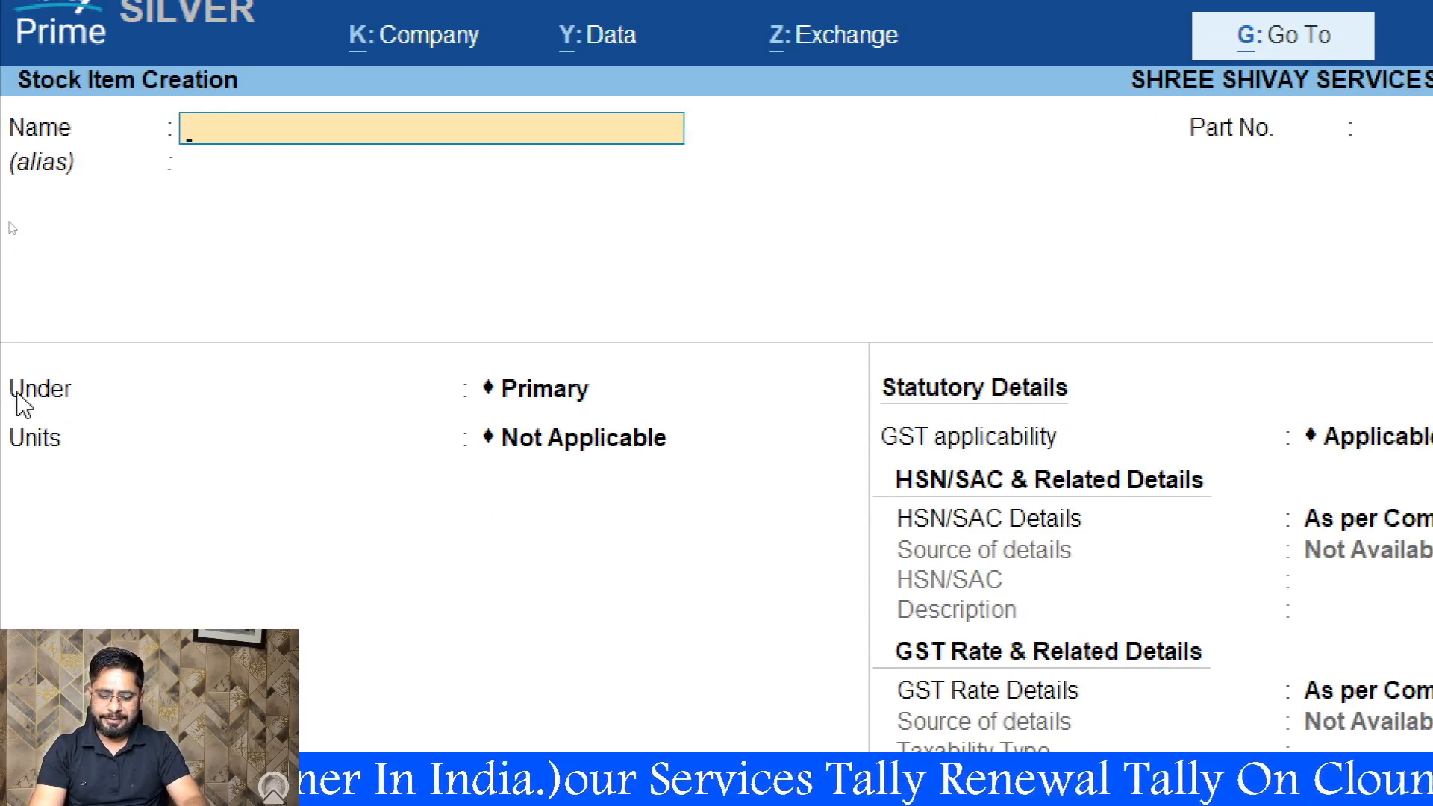
- Name the next stock item JEANS M with part number 10015, keeping it under Primary
type("JEANS M")
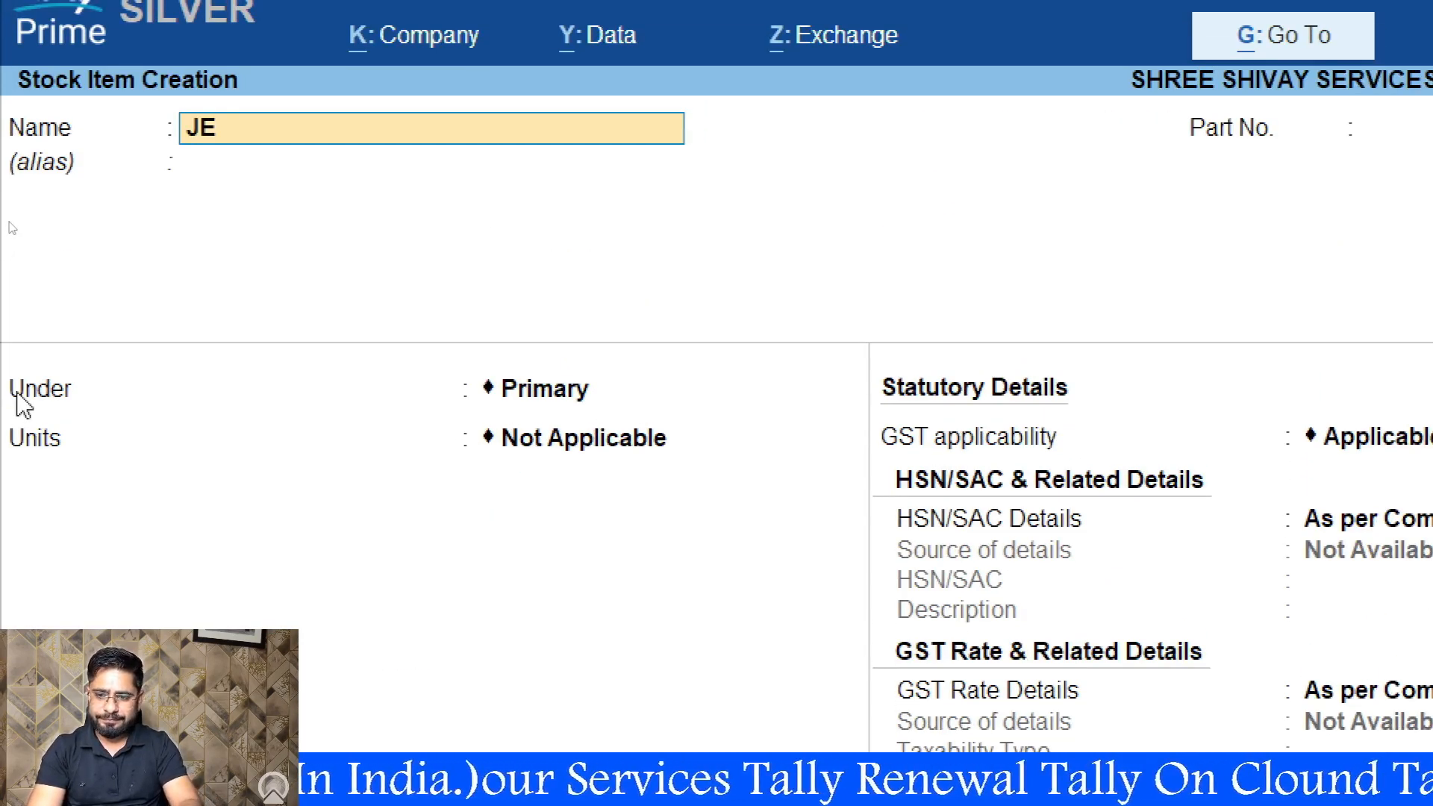
key("Return")
key("Return")
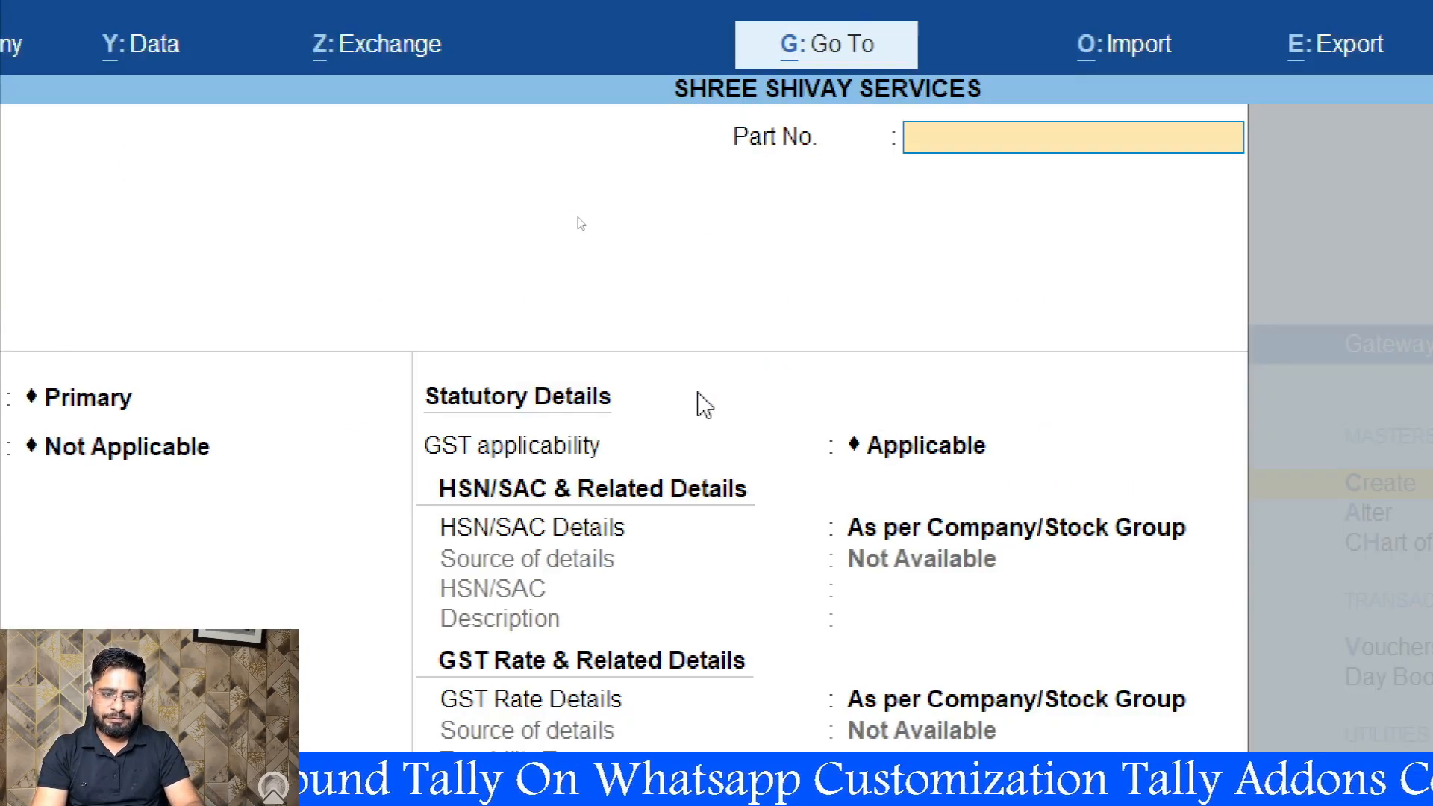
type("10015")
key("Return")
key("Return")
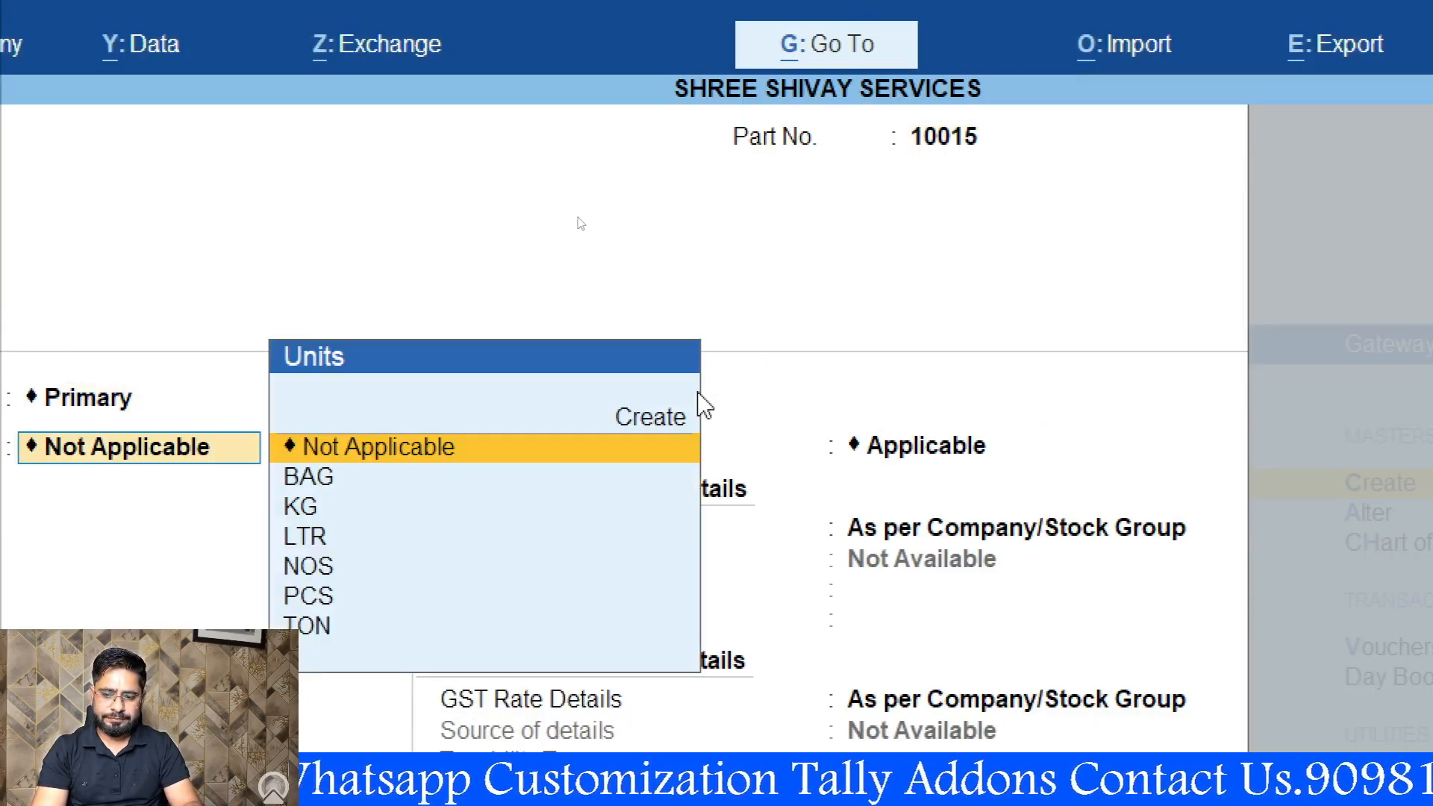
- Set the unit of measurement of JEANS M to PCS
key("Down")
key("Down")
key("Down")
key("Down")
key("Down")
key("Return")
key("Return")
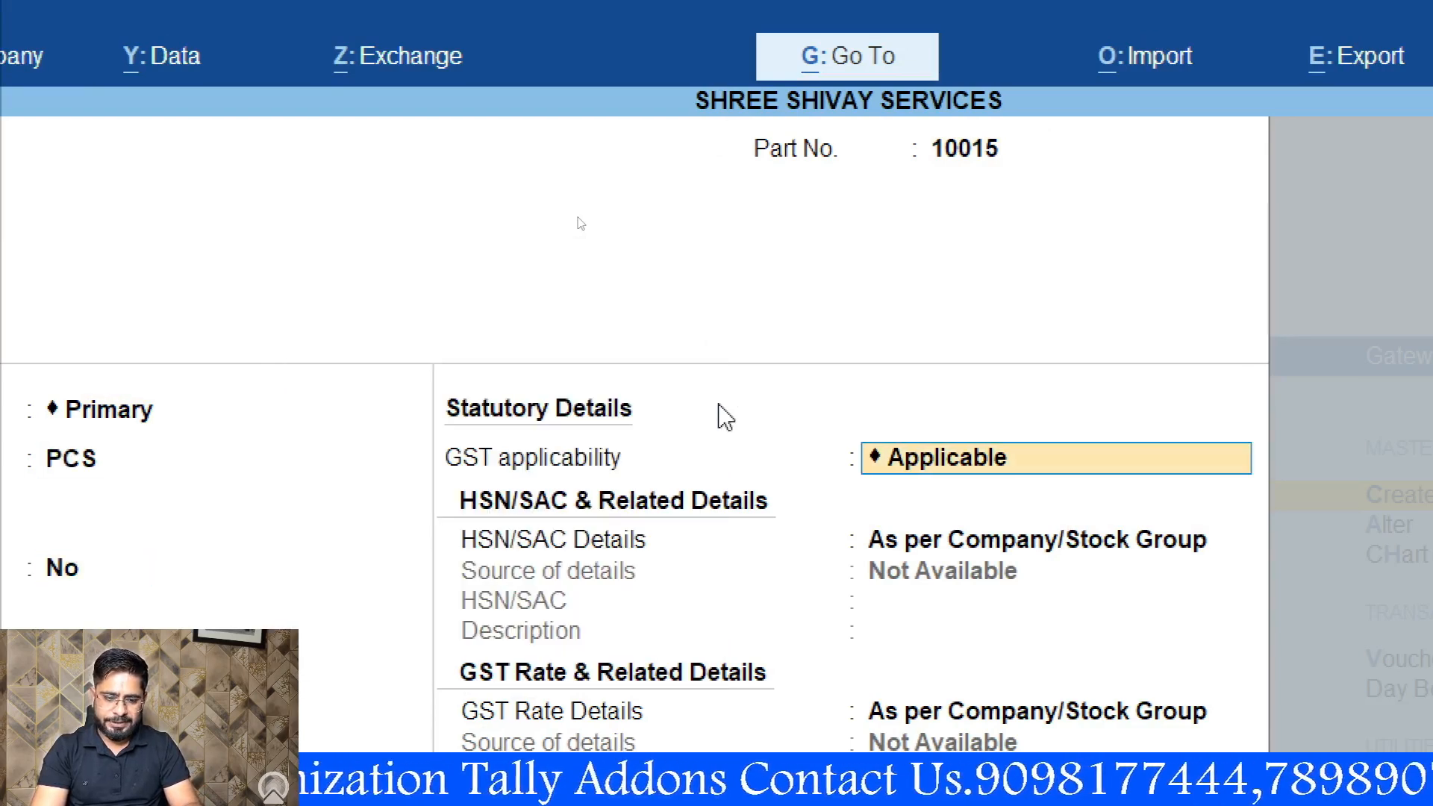
- Specify the HSN/SAC details directly for JEANS M with code 5210, leaving the description blank
key("Return")
key("Return")
key("BackSpace")
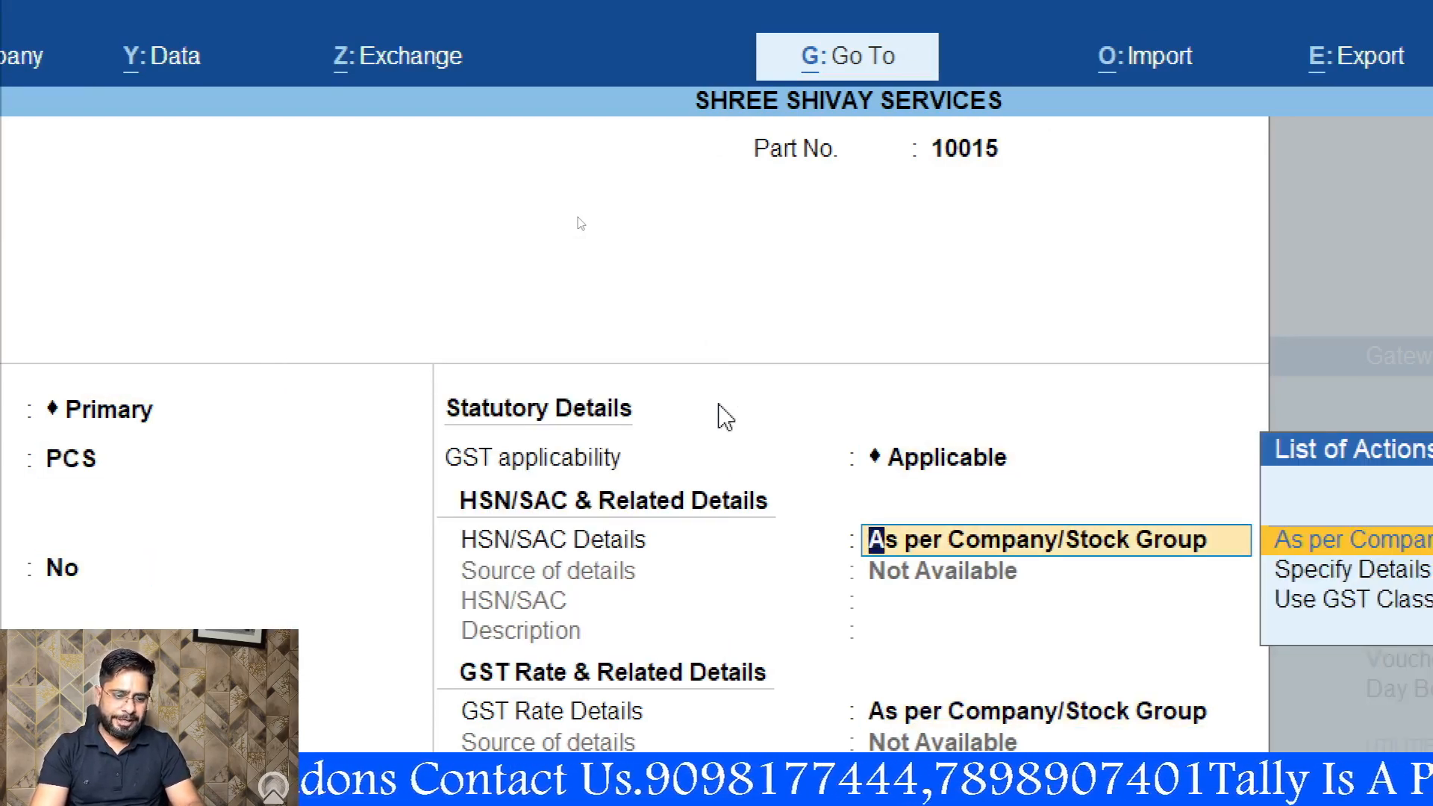
key("Down")
key("Return")
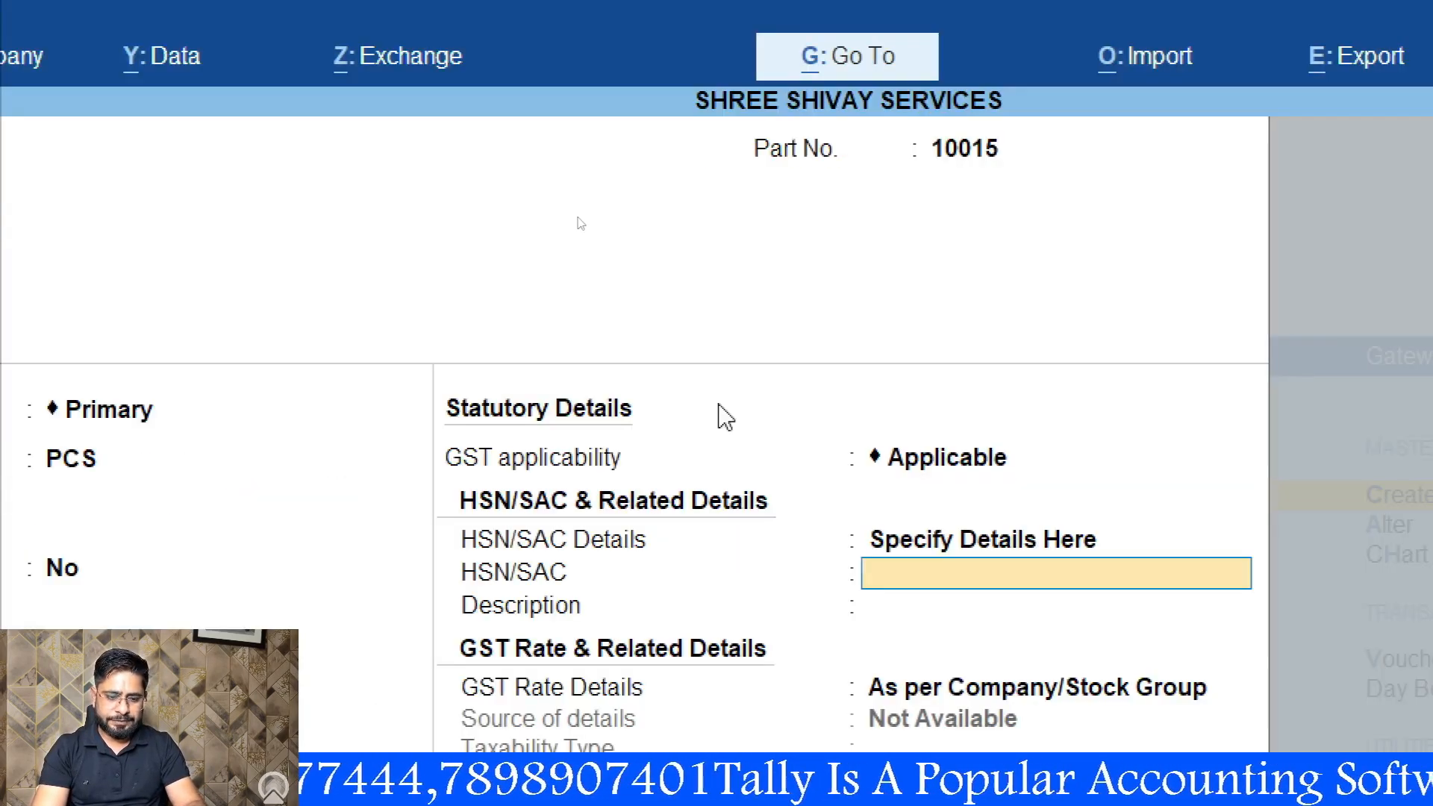
type("5210")
key("Return")
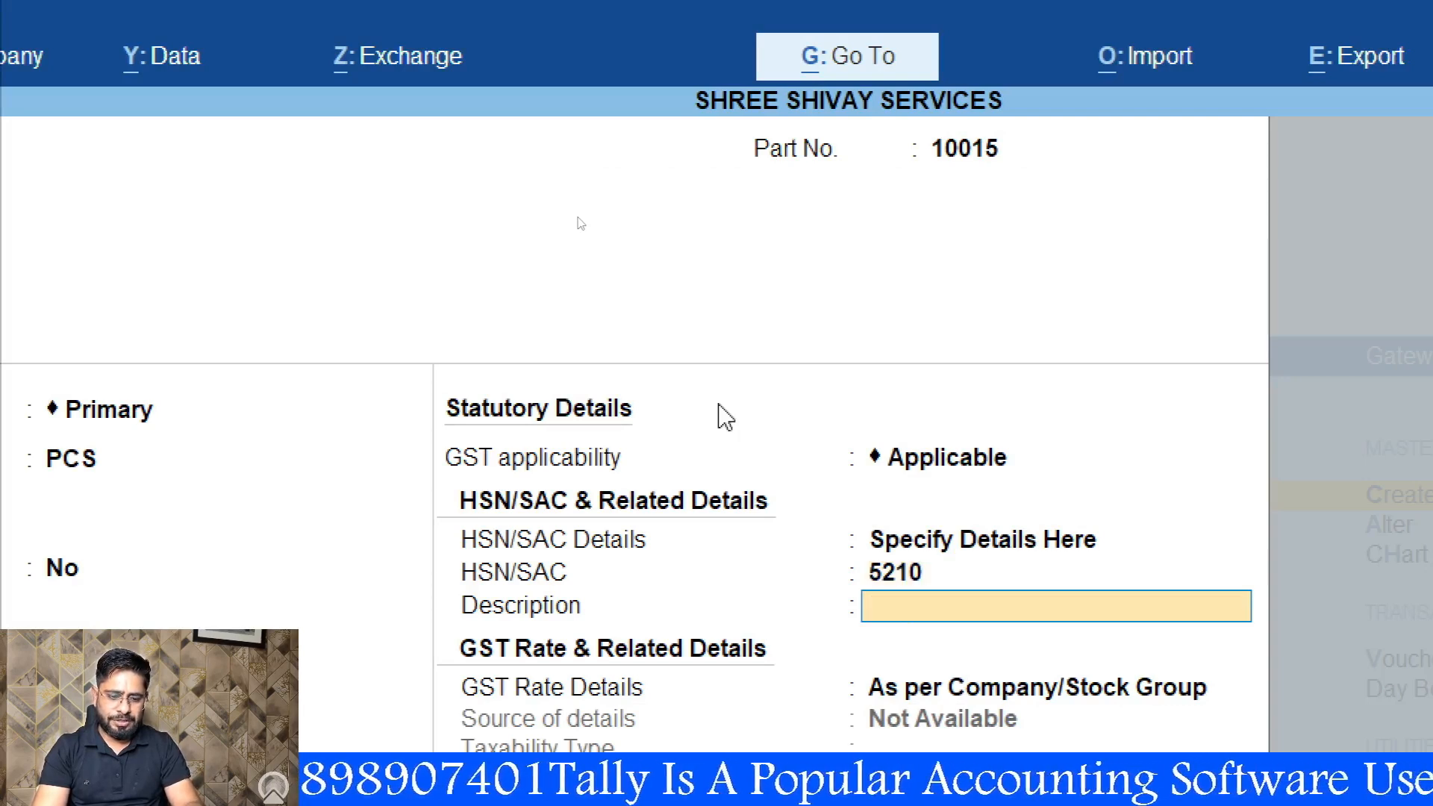
key("Return")
key("Down")
key("Down")
key("Return")
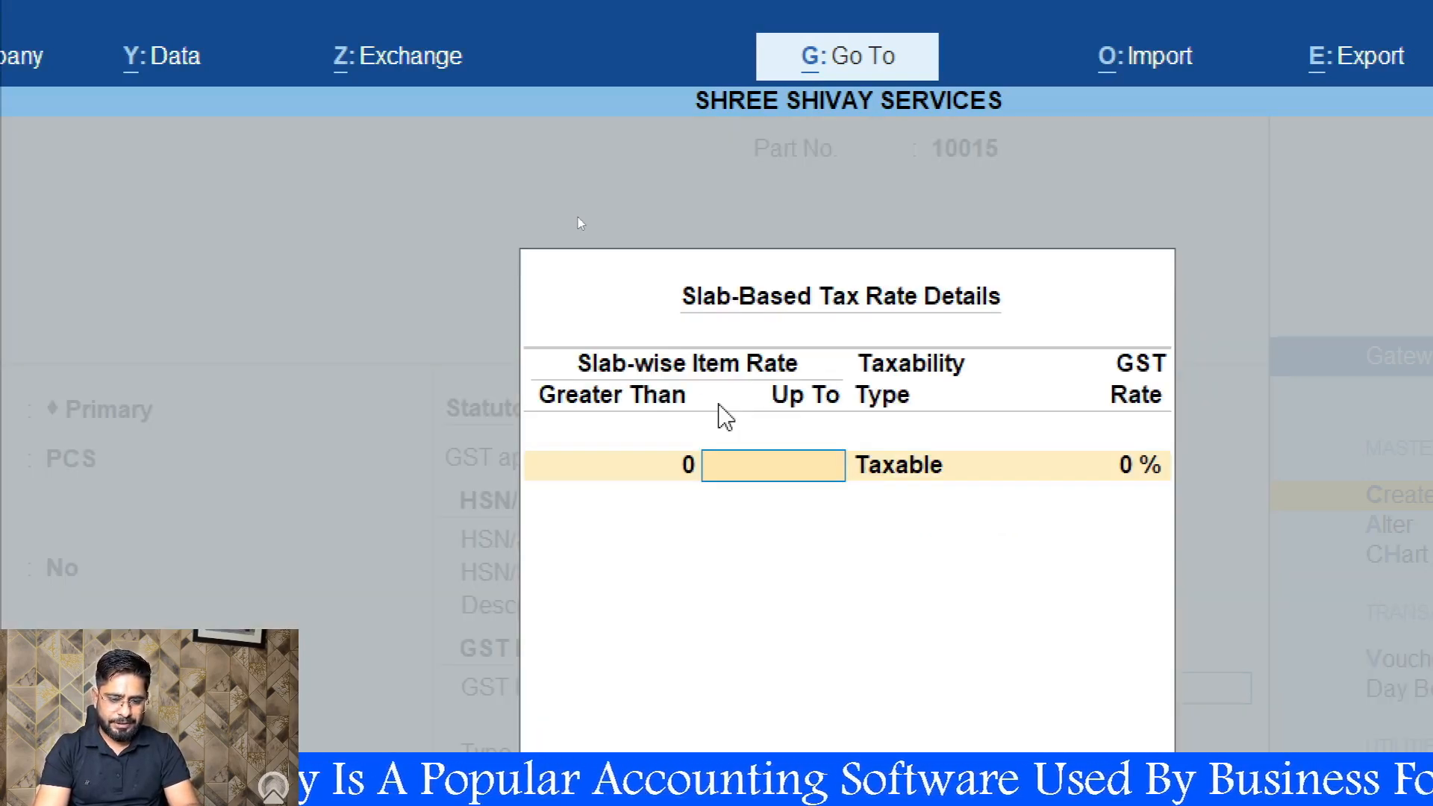
key("Escape")
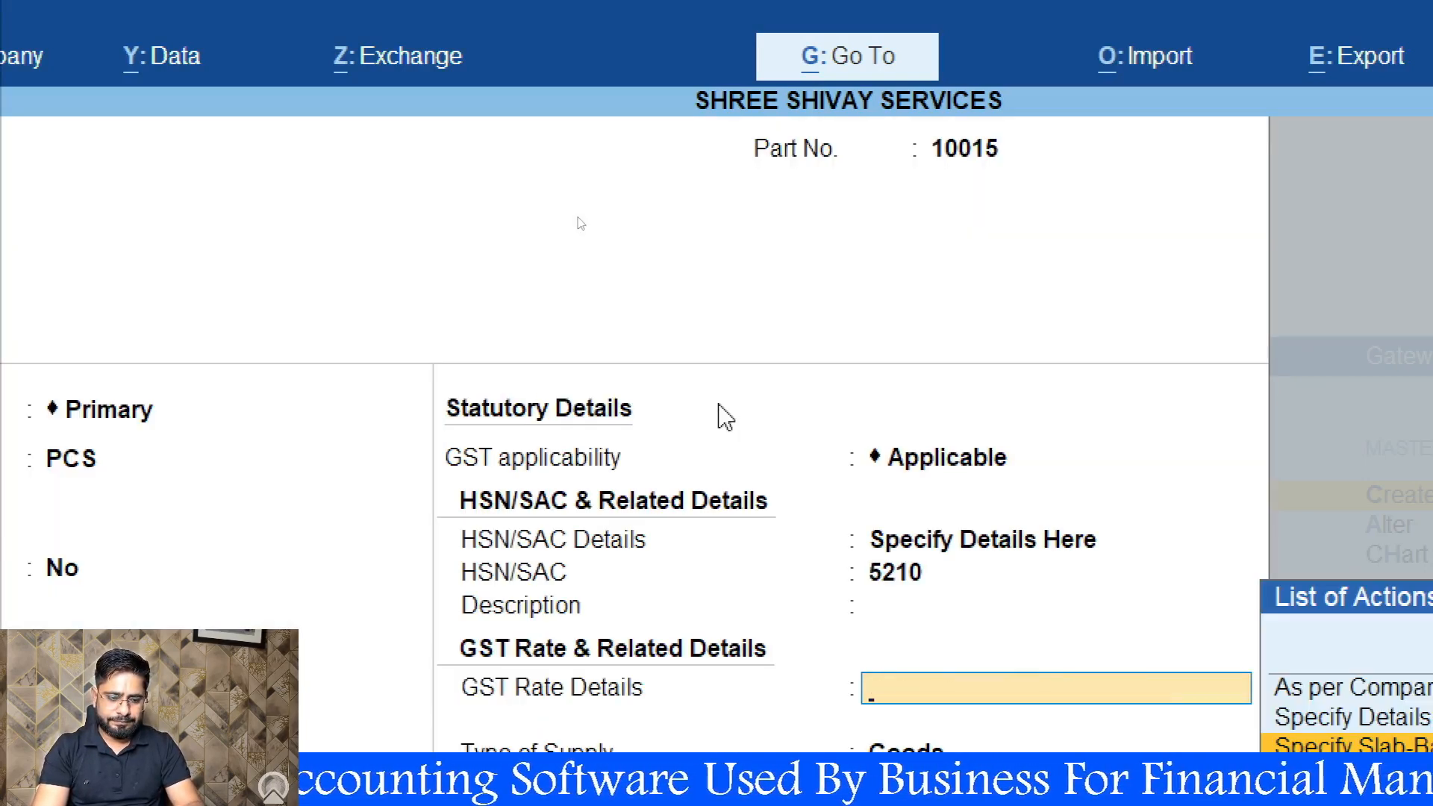
- Specify the GST rate details directly as Taxable at 12% for goods and save the JEANS M item
key("Up")
key("Return")
key("Return")
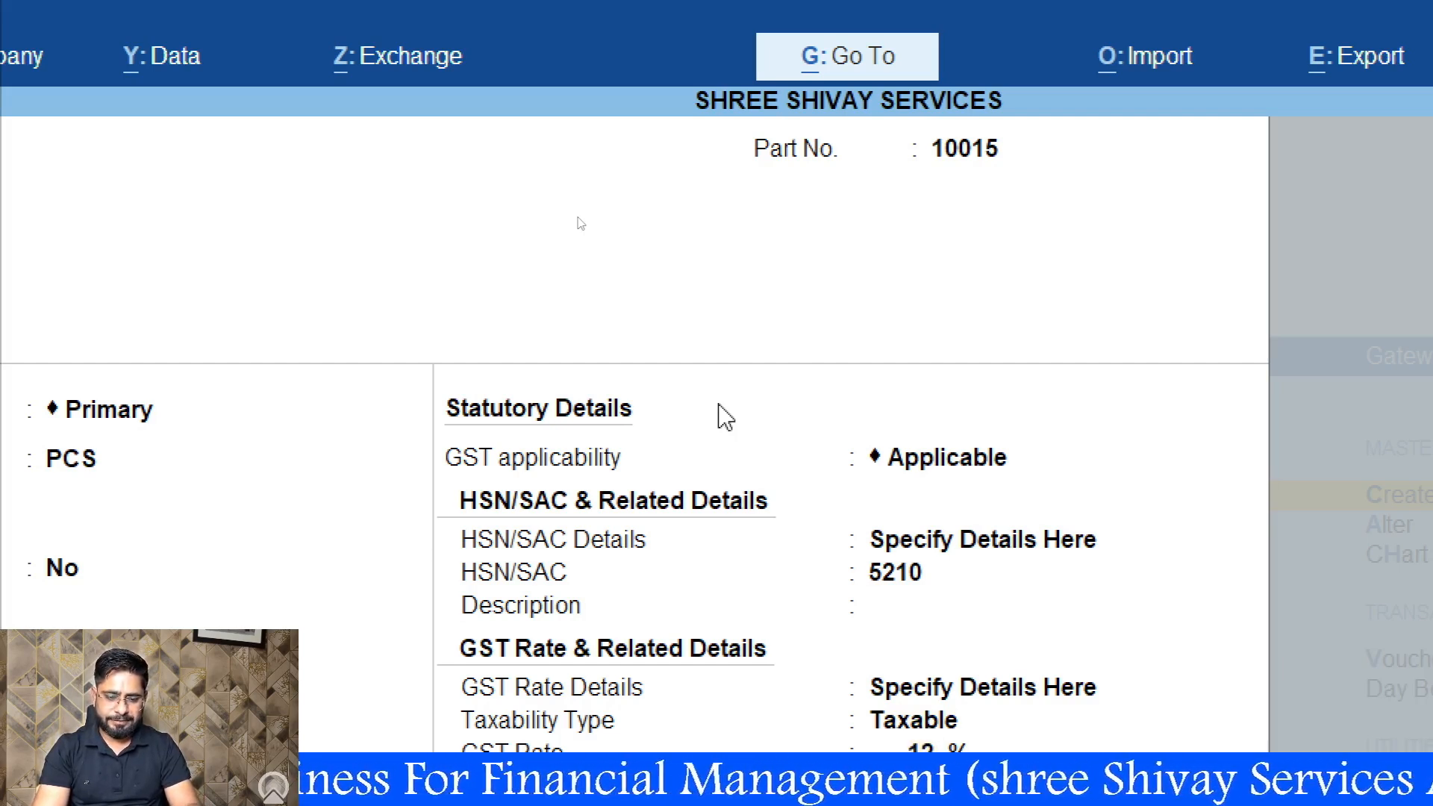
key("Return")
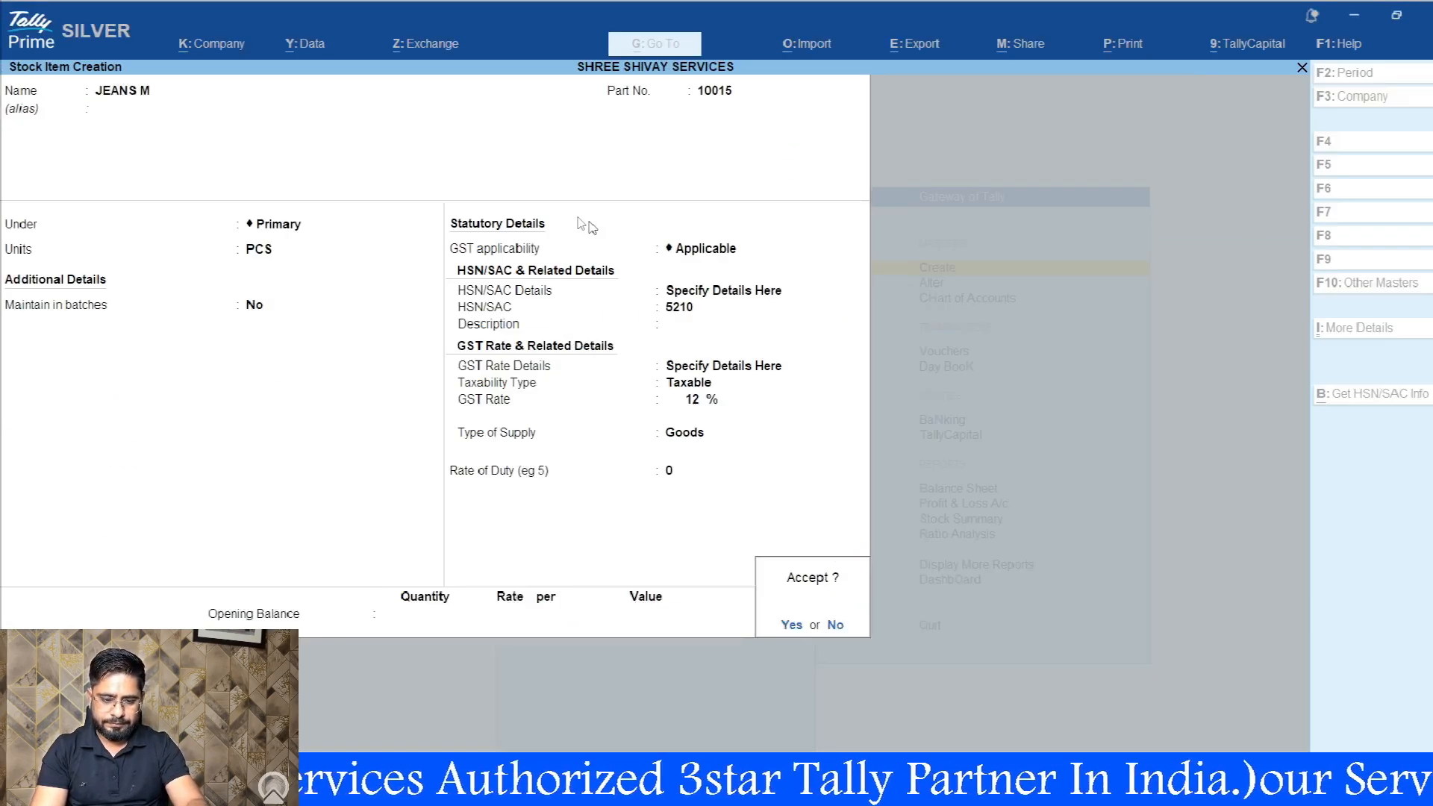
key("y")
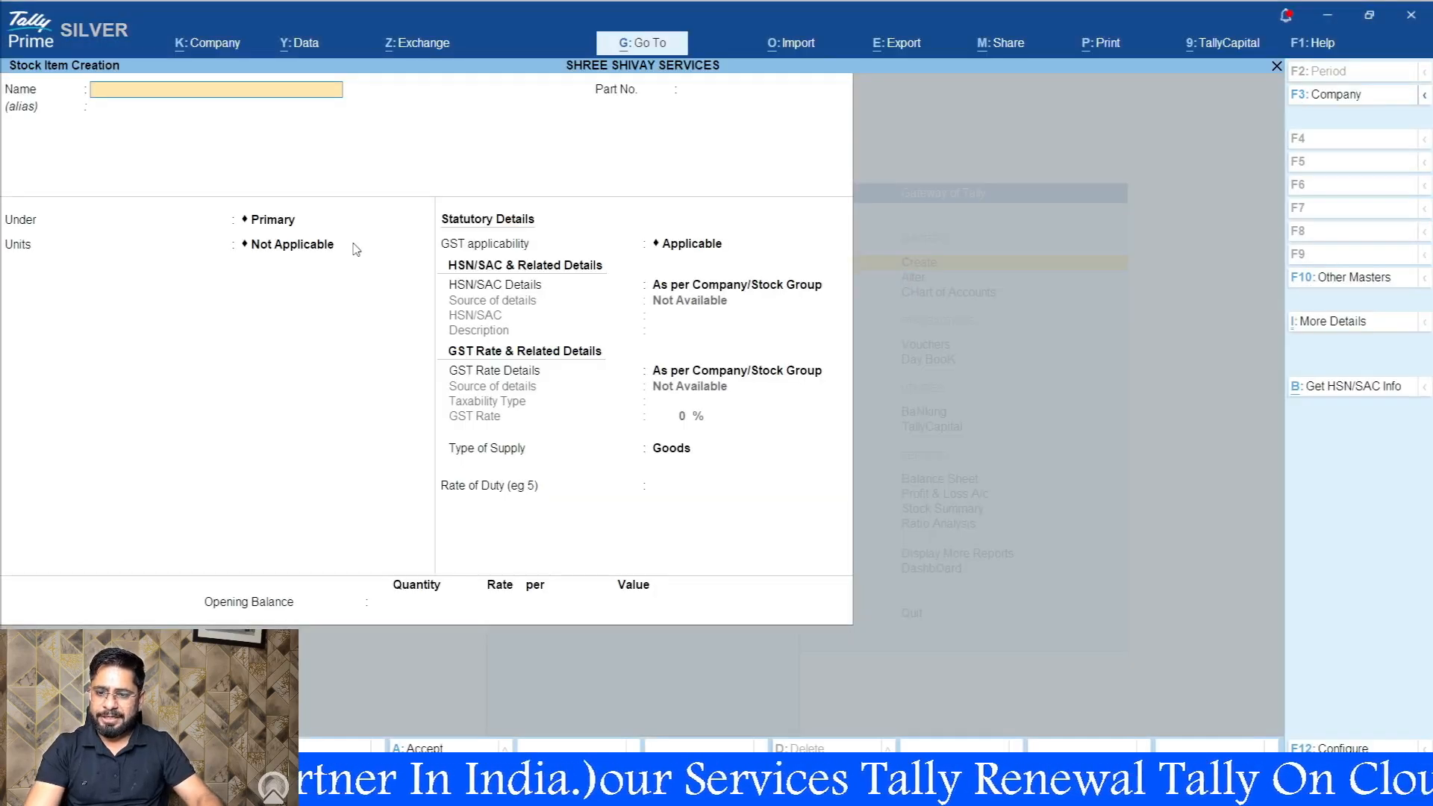
- Name the new stock item SHIRT M with part number 10020, keeping it under Primary
type("SHIRT M")
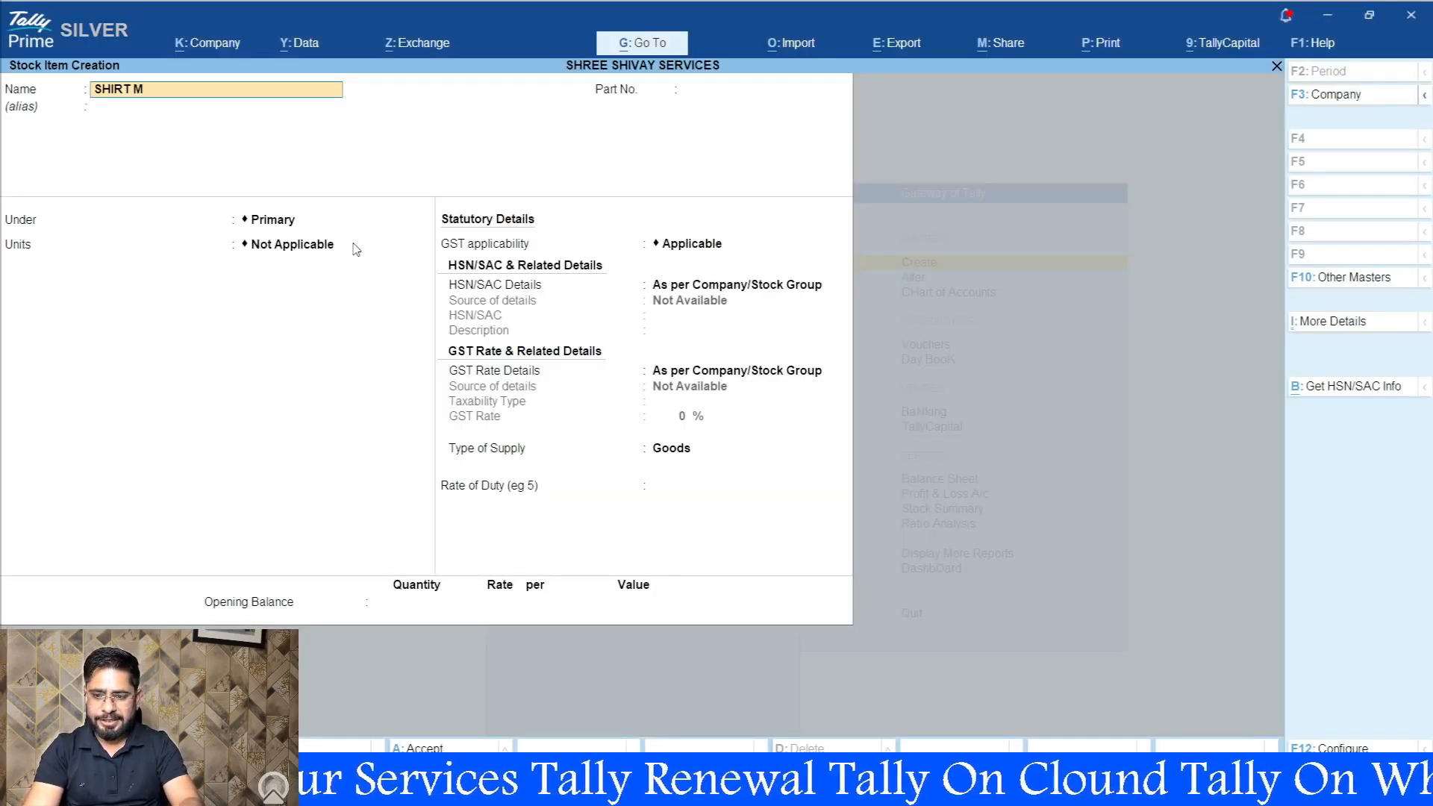
key("Return")
key("Return")
key("alt+Tab")
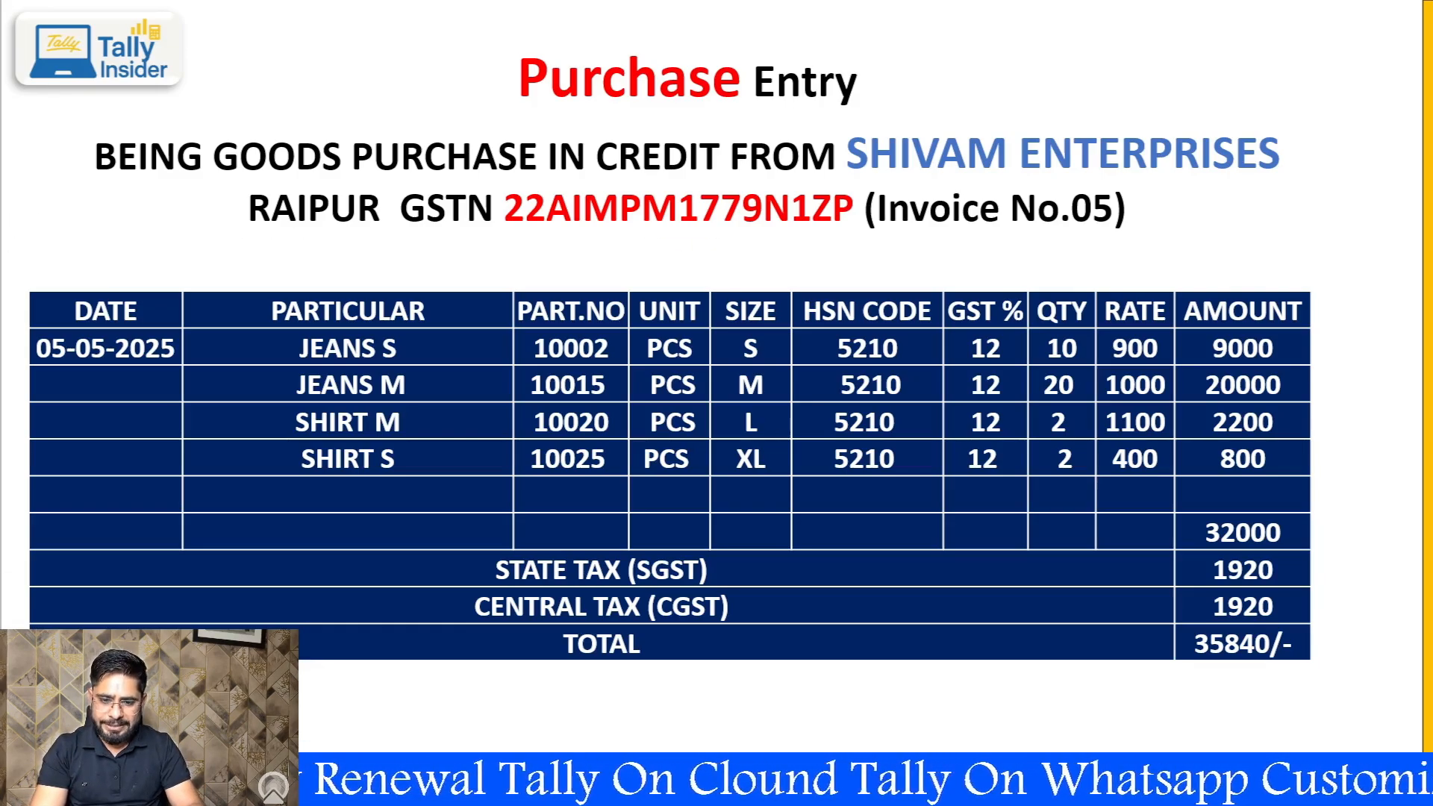
key("alt+Tab")
type("10020")
key("alt+Tab")
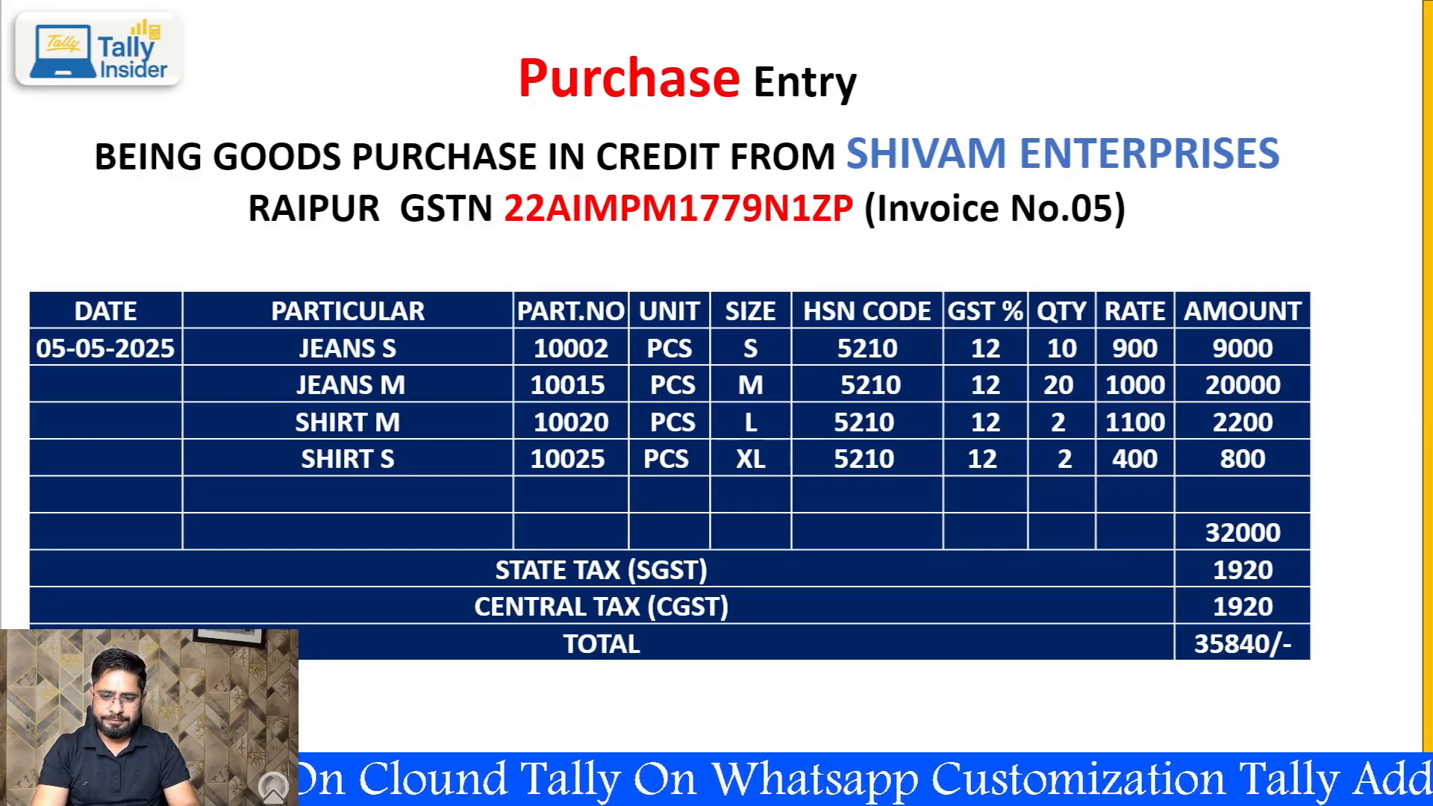
key("alt+Tab")
key("Return")
key("Return")
- Set the unit of measurement of SHIRT M to PCS
key("Down")
key("Down")
key("Down")
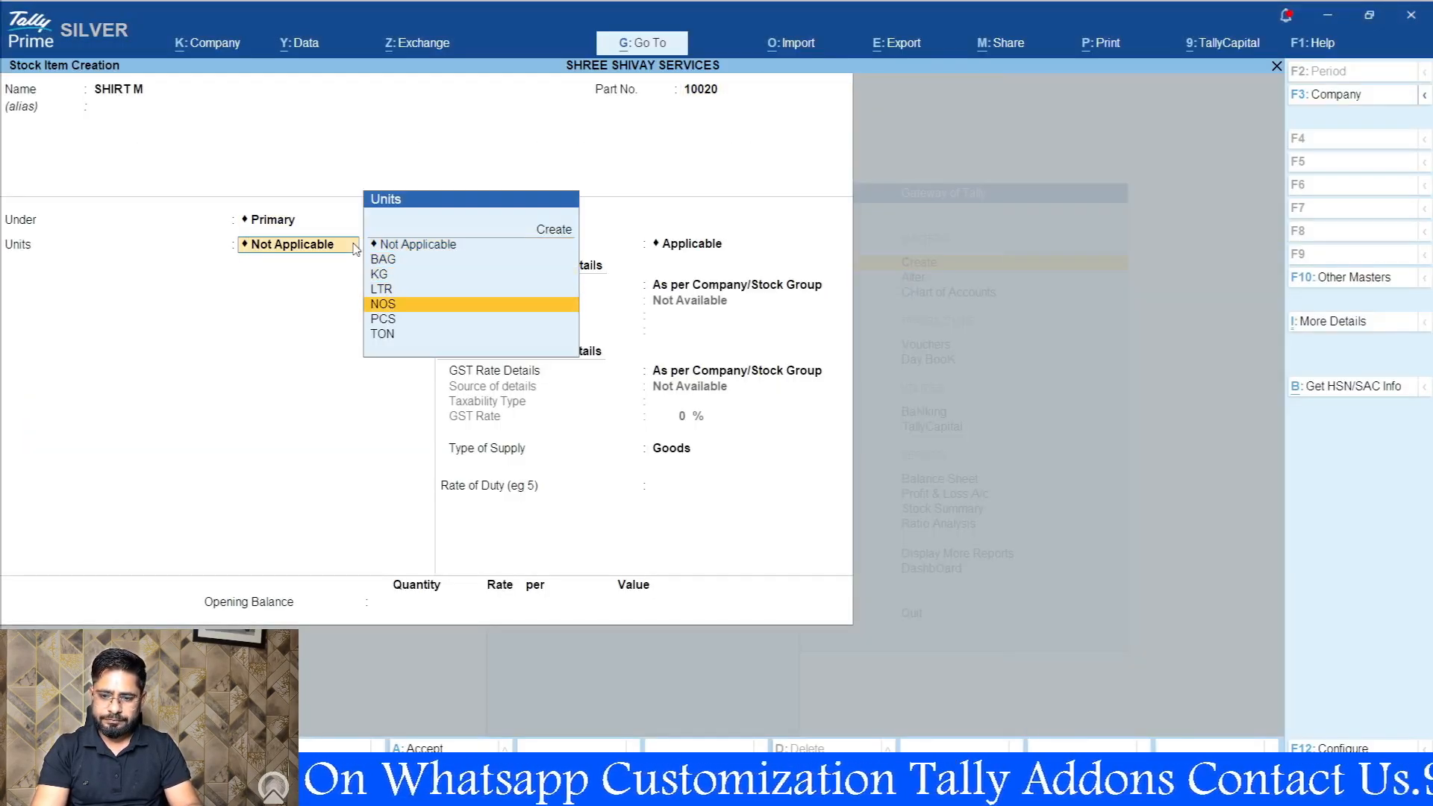
key("Down")
key("Return")
- Specify the HSN/SAC details directly for SHIRT M with code 5210, leaving the description blank
key("Return")
key("Down")
key("Return")
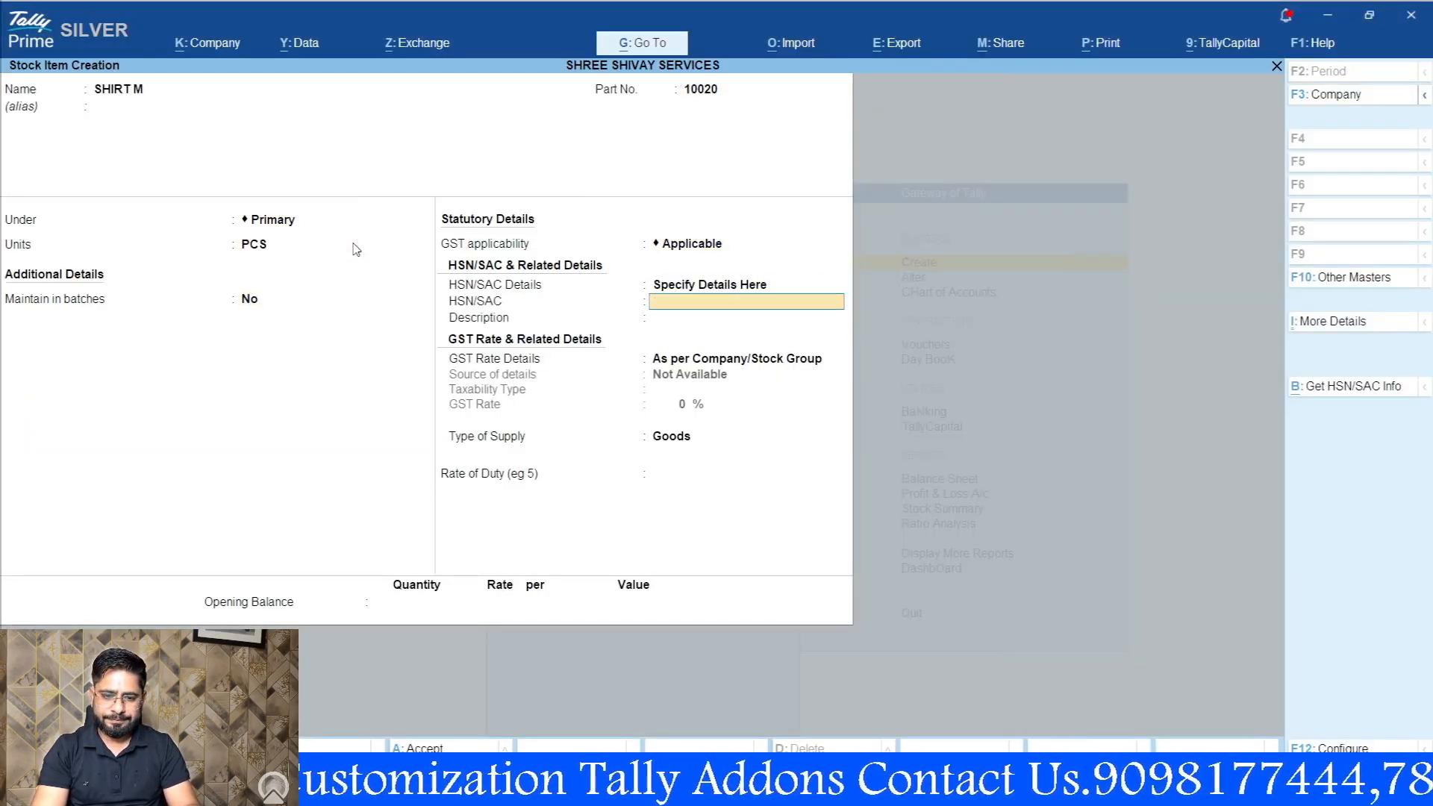
key("alt+Tab")
key("alt+Tab")
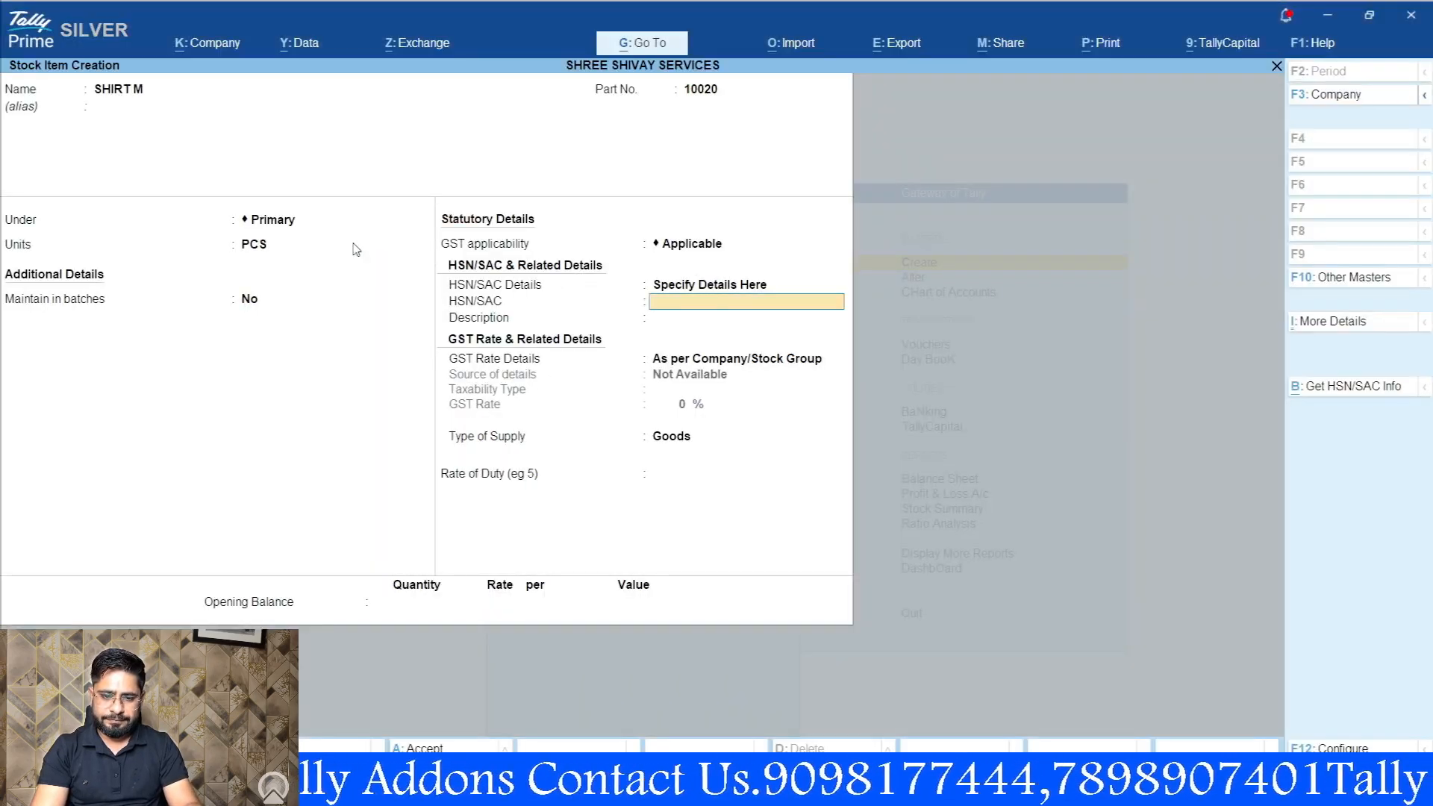
key("alt+Tab")
key("alt+Tab")
type("5210")
key("Return")
key("Return")
- Specify the GST rate details directly as Taxable at 12% for goods and save the SHIRT M item
key("Down")
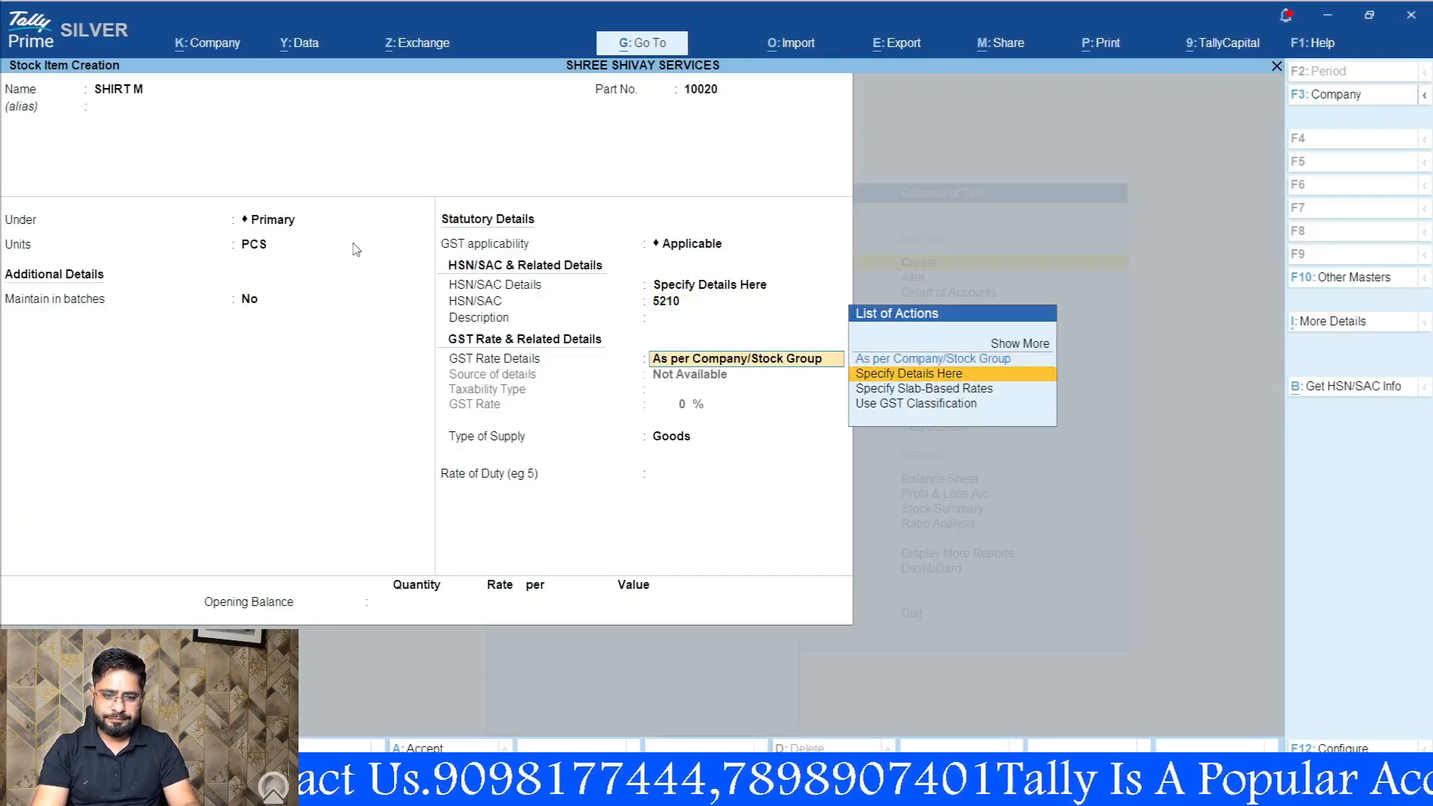
key("Return")
key("Down")
key("Down")
key("Down")
key("Return")
type("12")
key("Return")
key("Return")
key("Return")
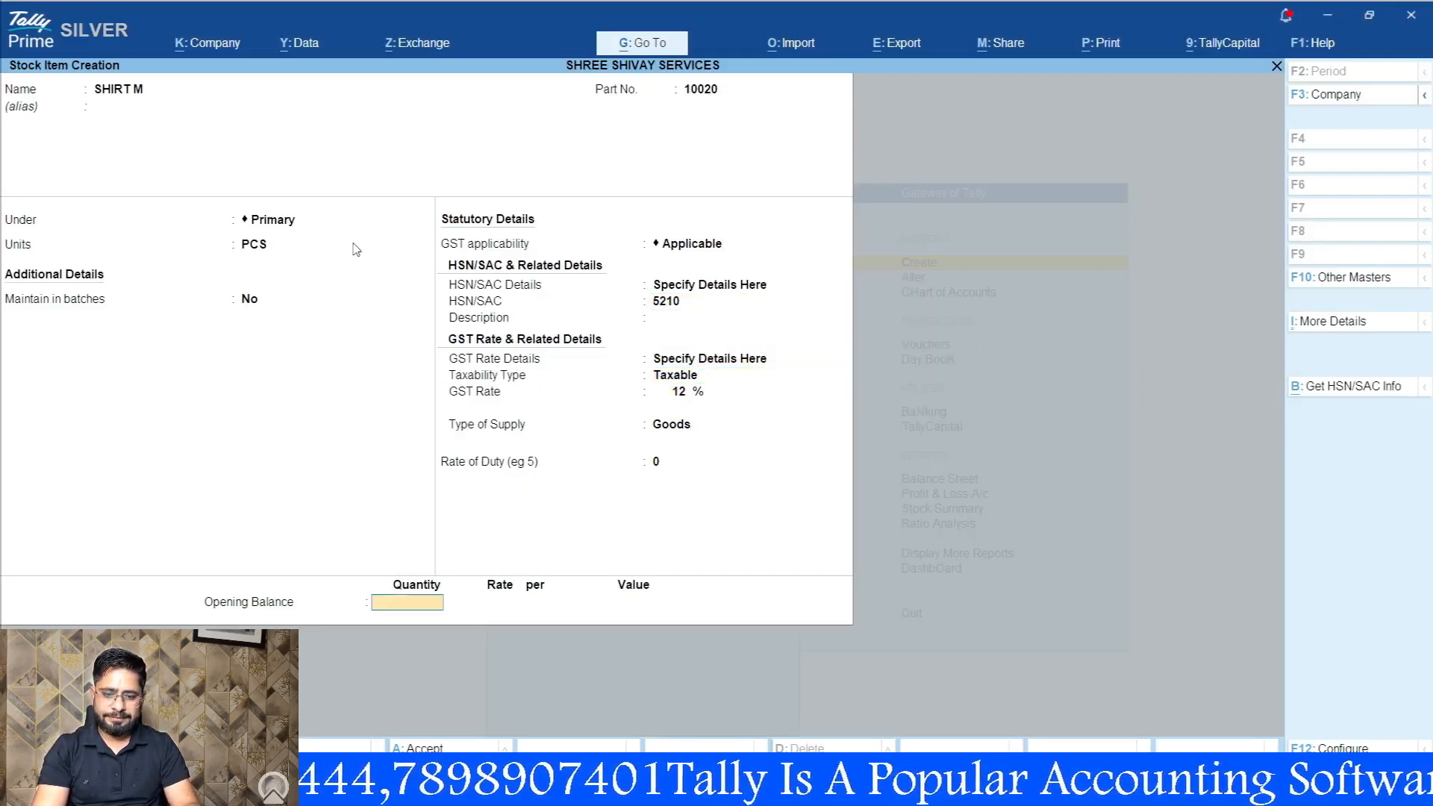
key("ctrl+a")
- Name the next stock item SHIRT S, checking the name against the purchase entry slide
type("SHIRT M")
key("BackSpace")
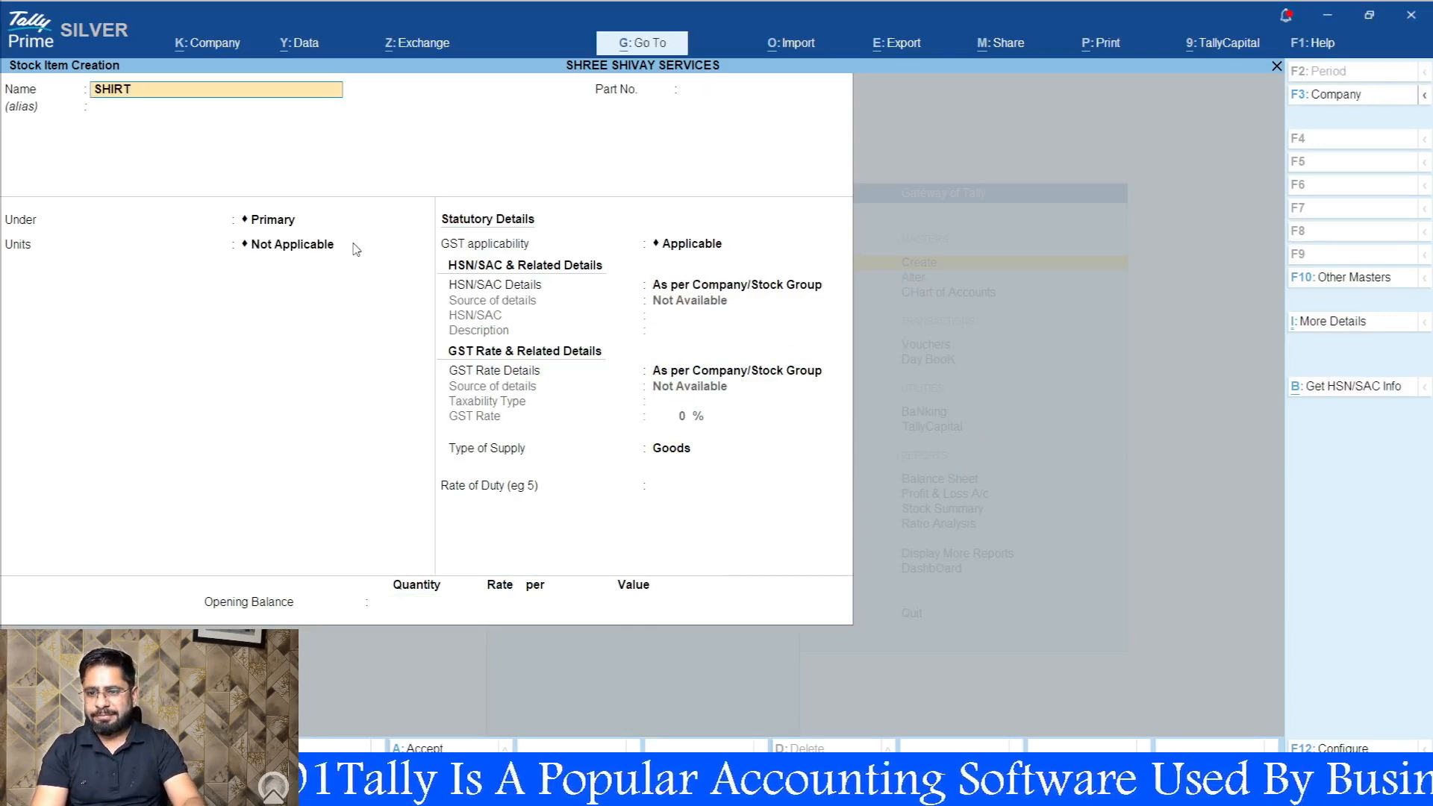
key("alt+Tab")
key("alt+Tab")
type("S")
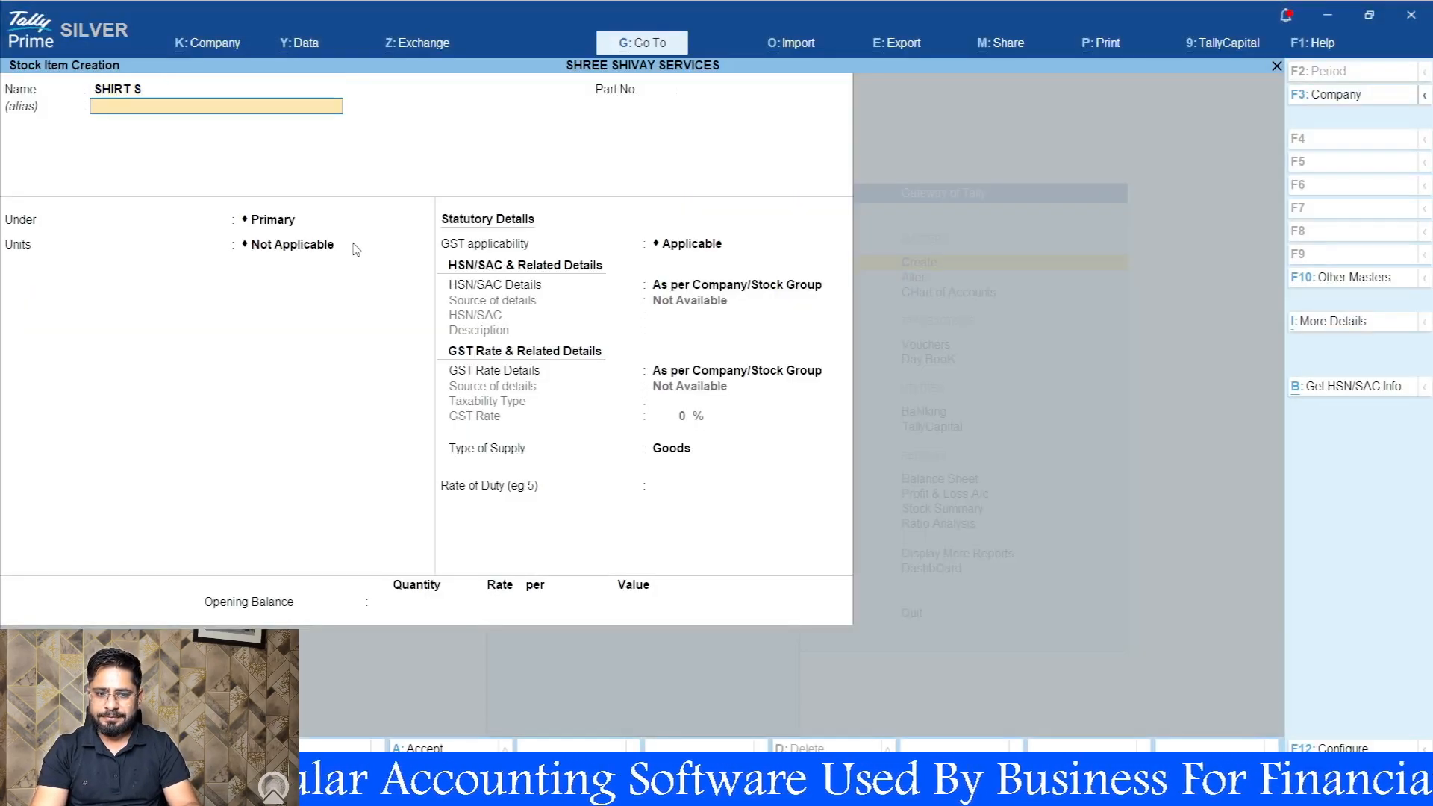
key("Return")
- Give SHIRT S the part number 10025, leave its alias blank and keep it under Primary
key("alt+Tab")
key("alt+Tab")
type("10025")
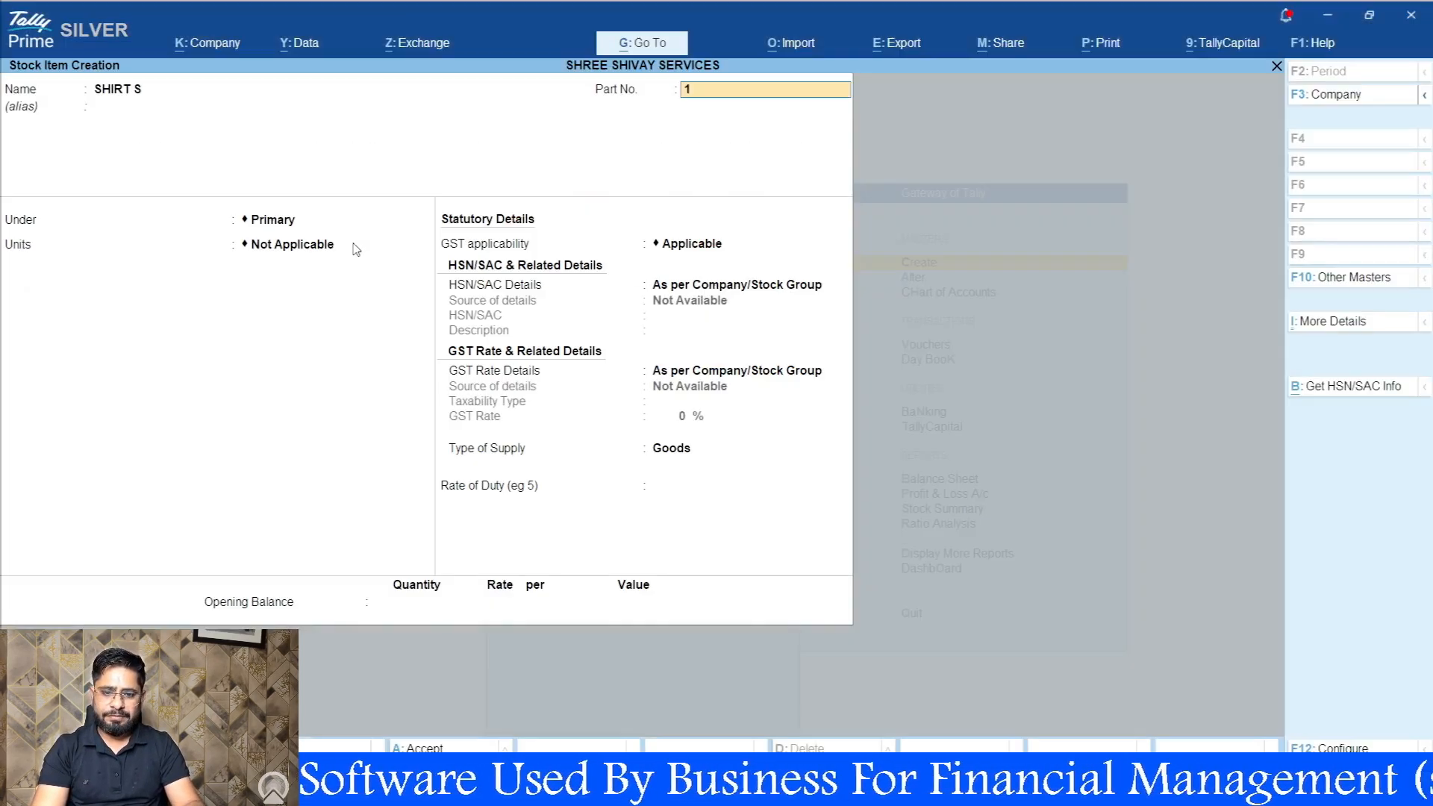
key("Return")
key("Return")
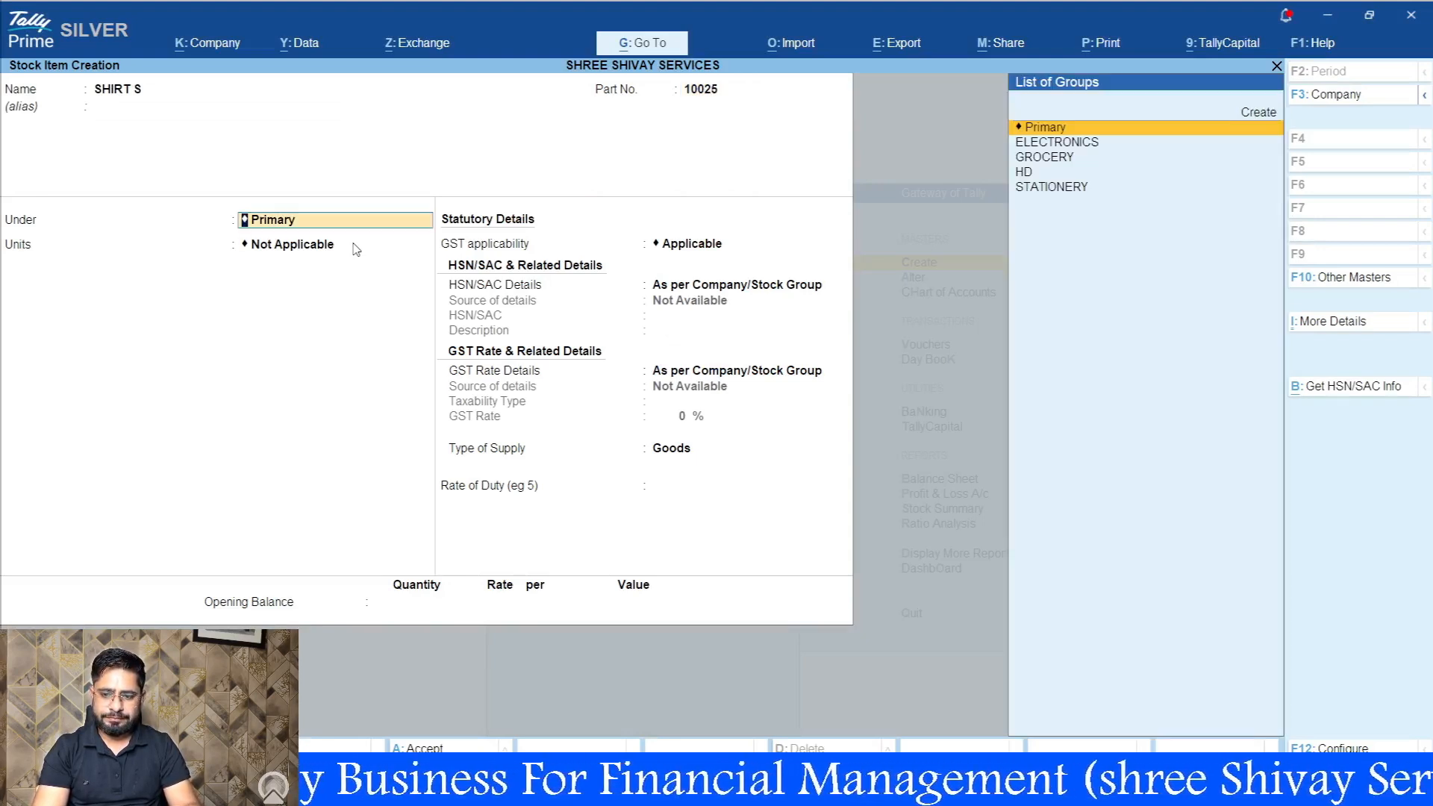
key("Down")
key("Up")
key("Return")
- Set the unit of measurement of SHIRT S to PCS
key("Down")
key("Down")
key("Down")
key("Down")
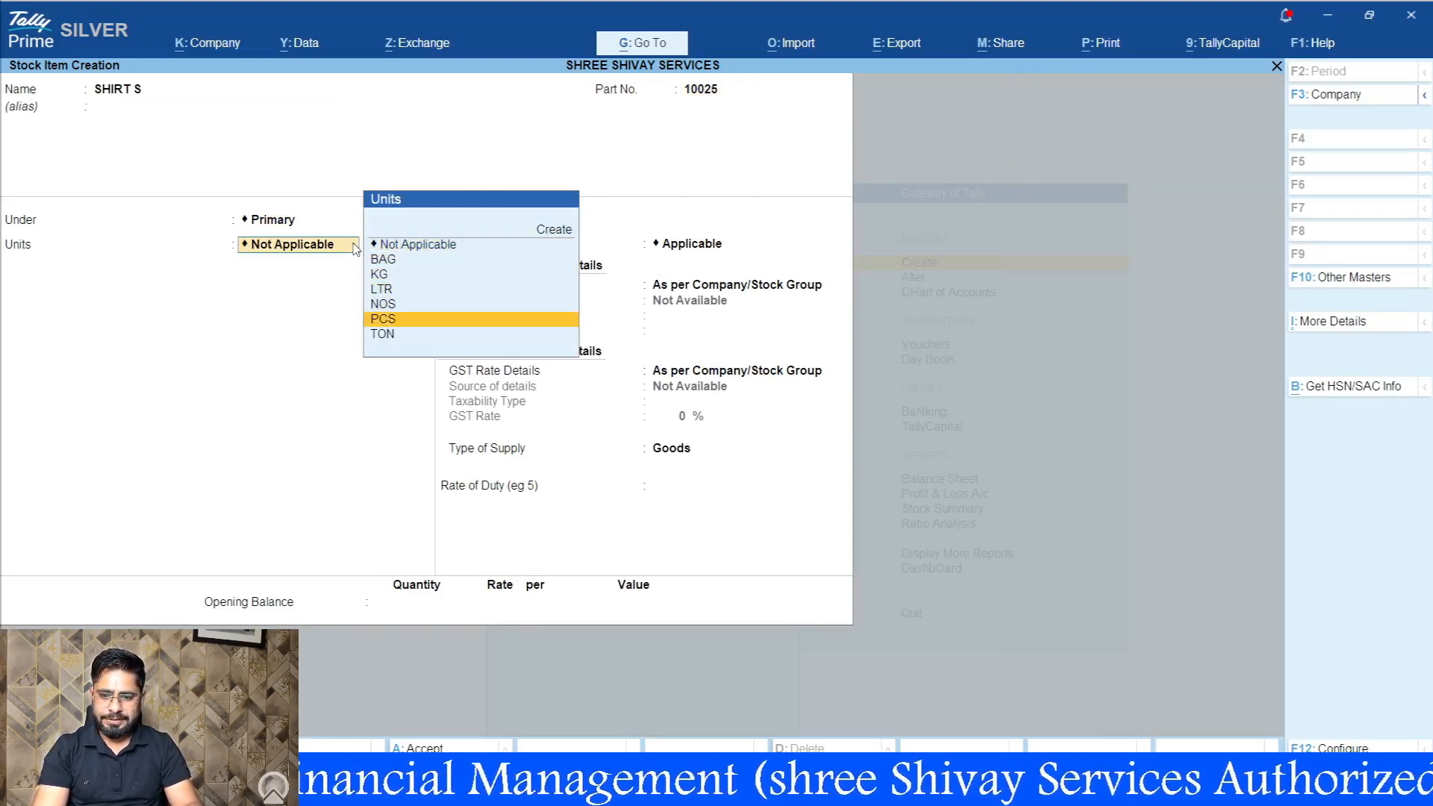
key("Return")
- Specify the HSN/SAC details directly for SHIRT S with code 5210, leaving the description blank
key("Return")
key("Return")
key("Down")
key("Return")
type("5210")
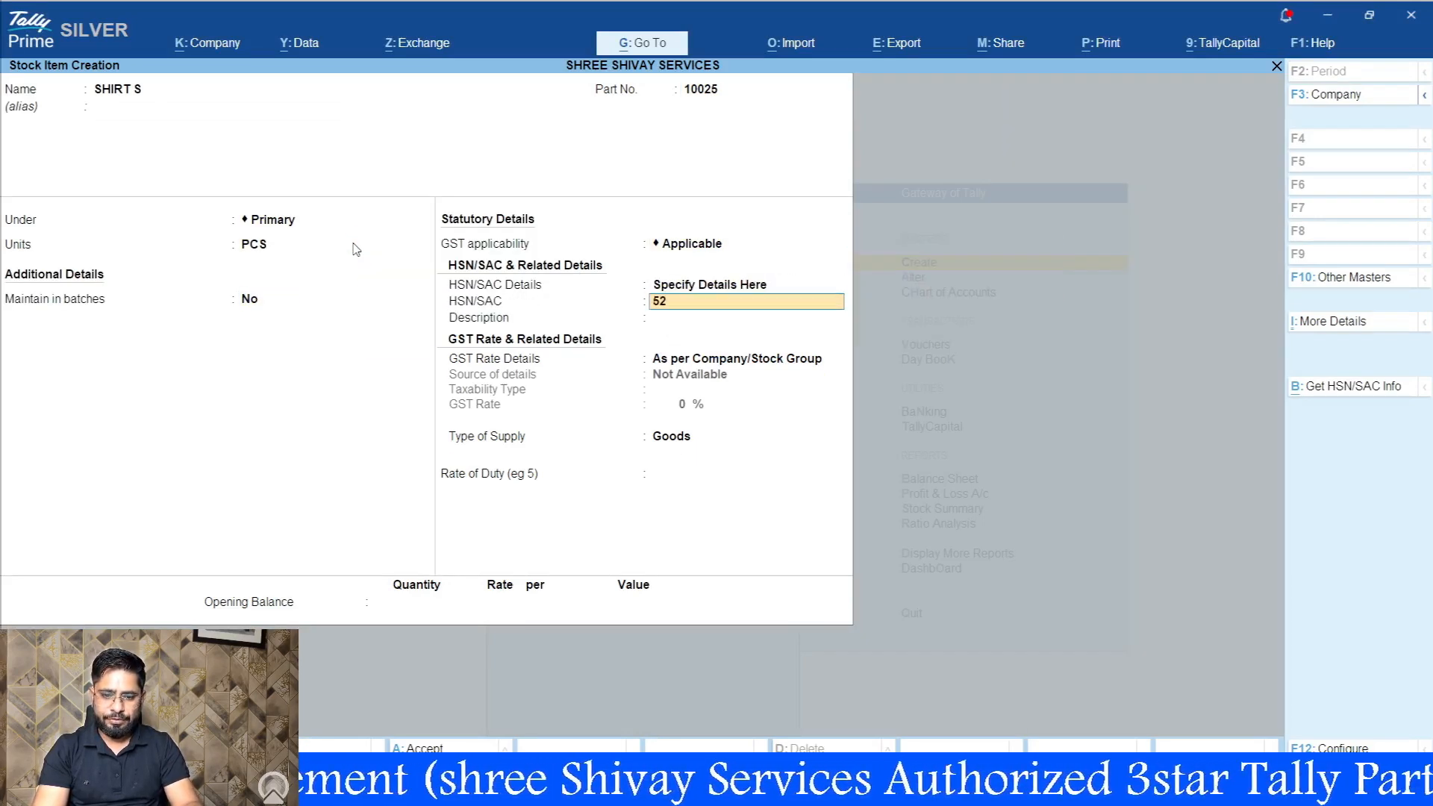
key("Return")
key("Return")
- Specify the GST rate details directly as Taxable at 12% for goods and save the SHIRT S item
key("Down")
key("Return")
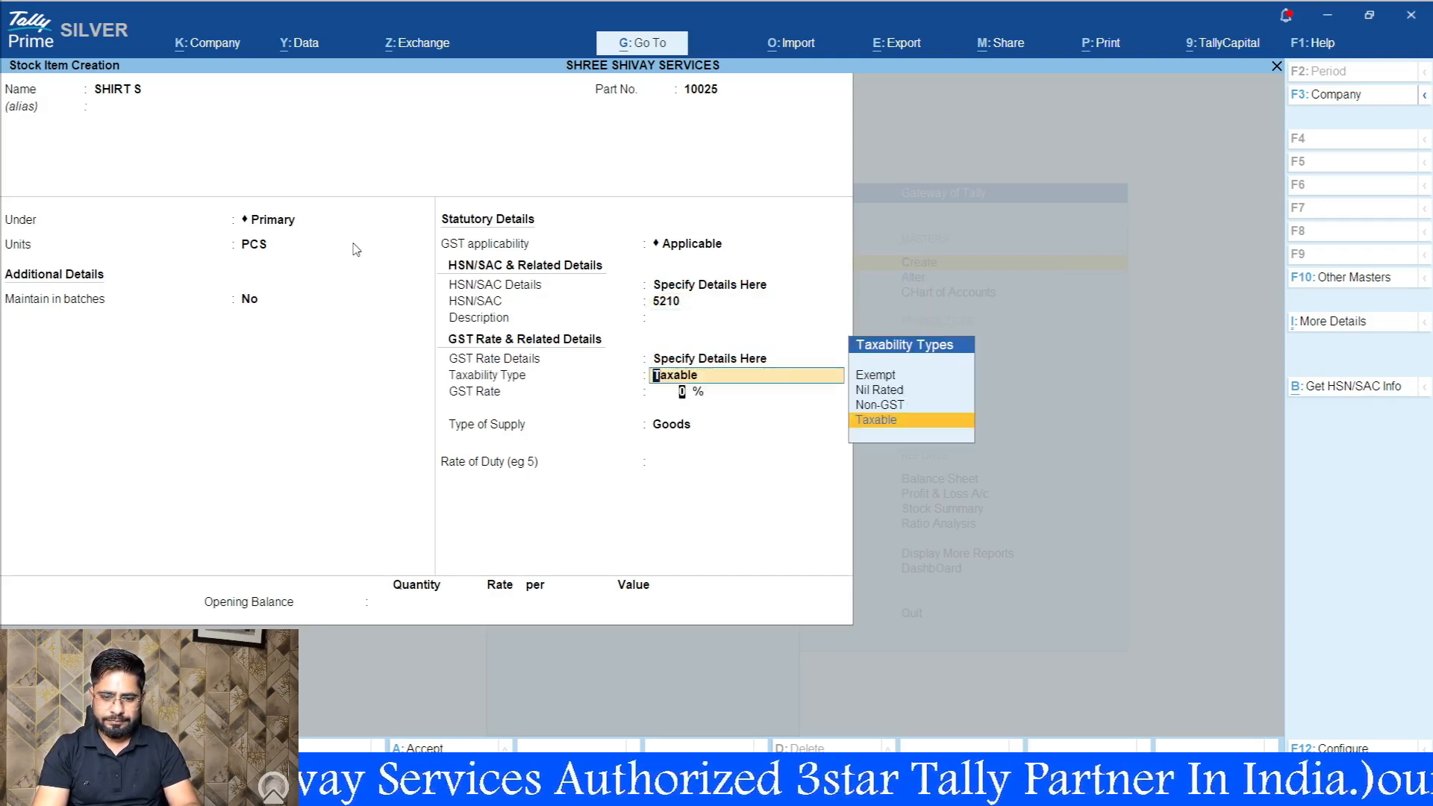
key("Return")
type("12")
key("Return")
key("Return")
key("Return")
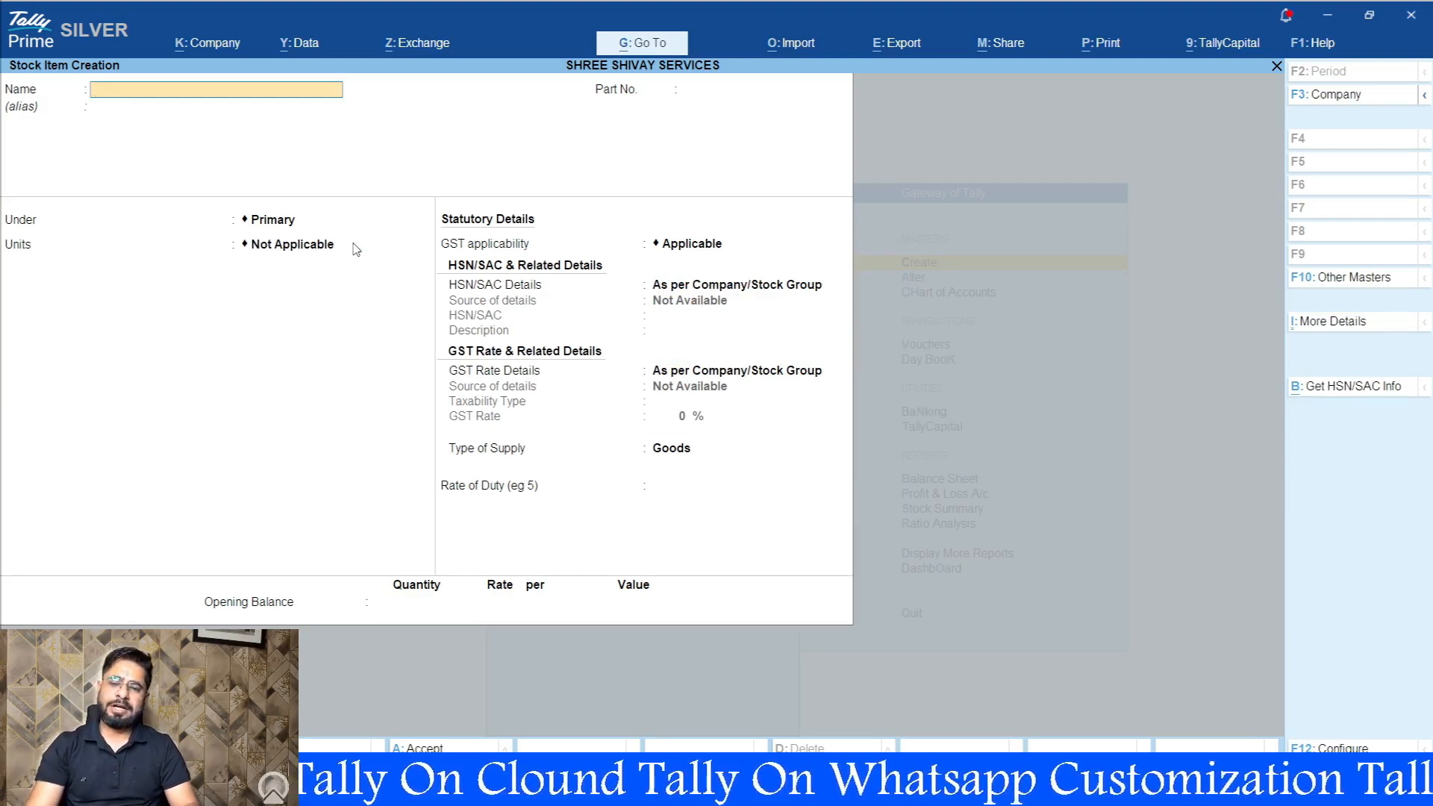
- Leave stock item creation and start a purchase voucher with supplier invoice number 5 dated 5-May-25
key("Escape")
key("Escape")
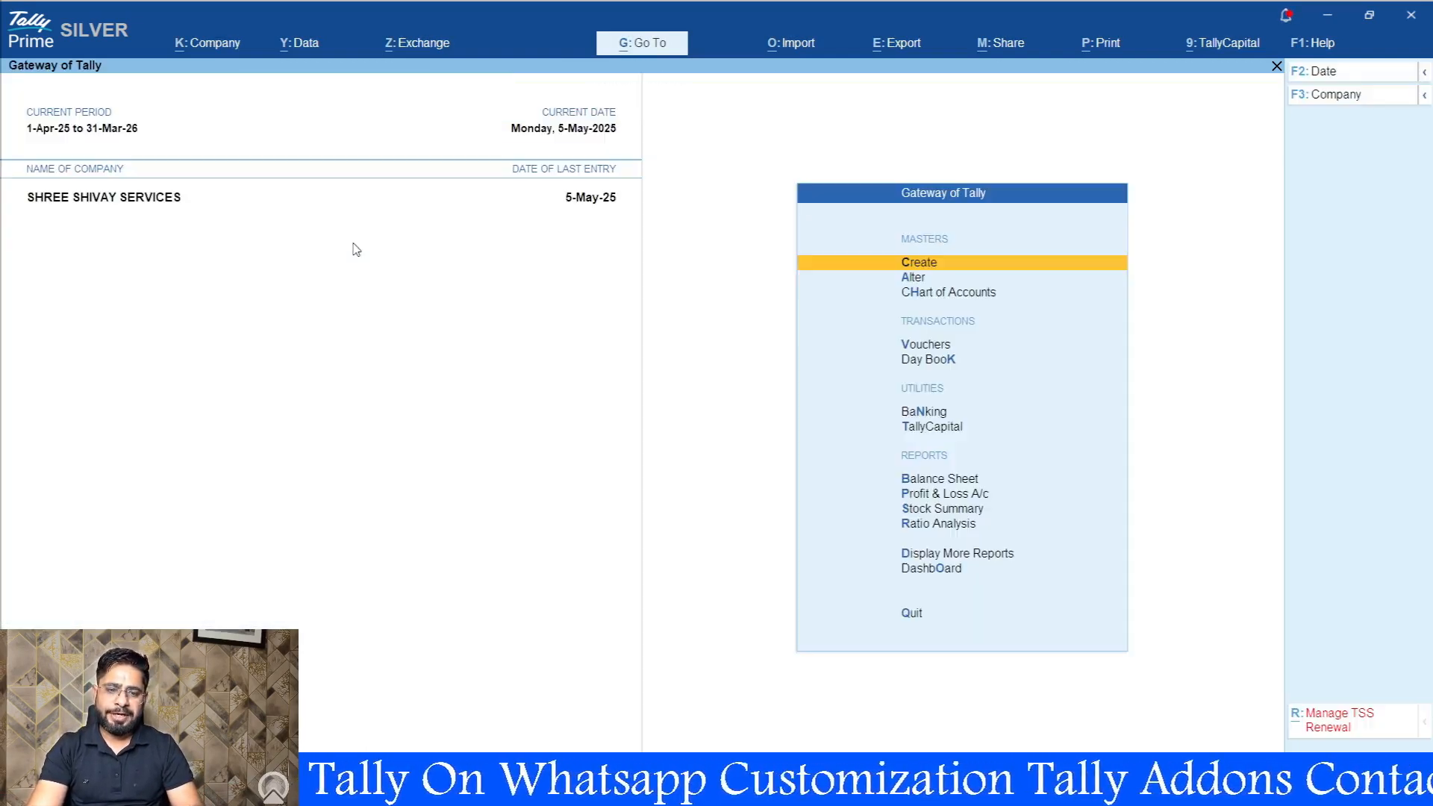
key("Down")
key("Down")
key("Down")
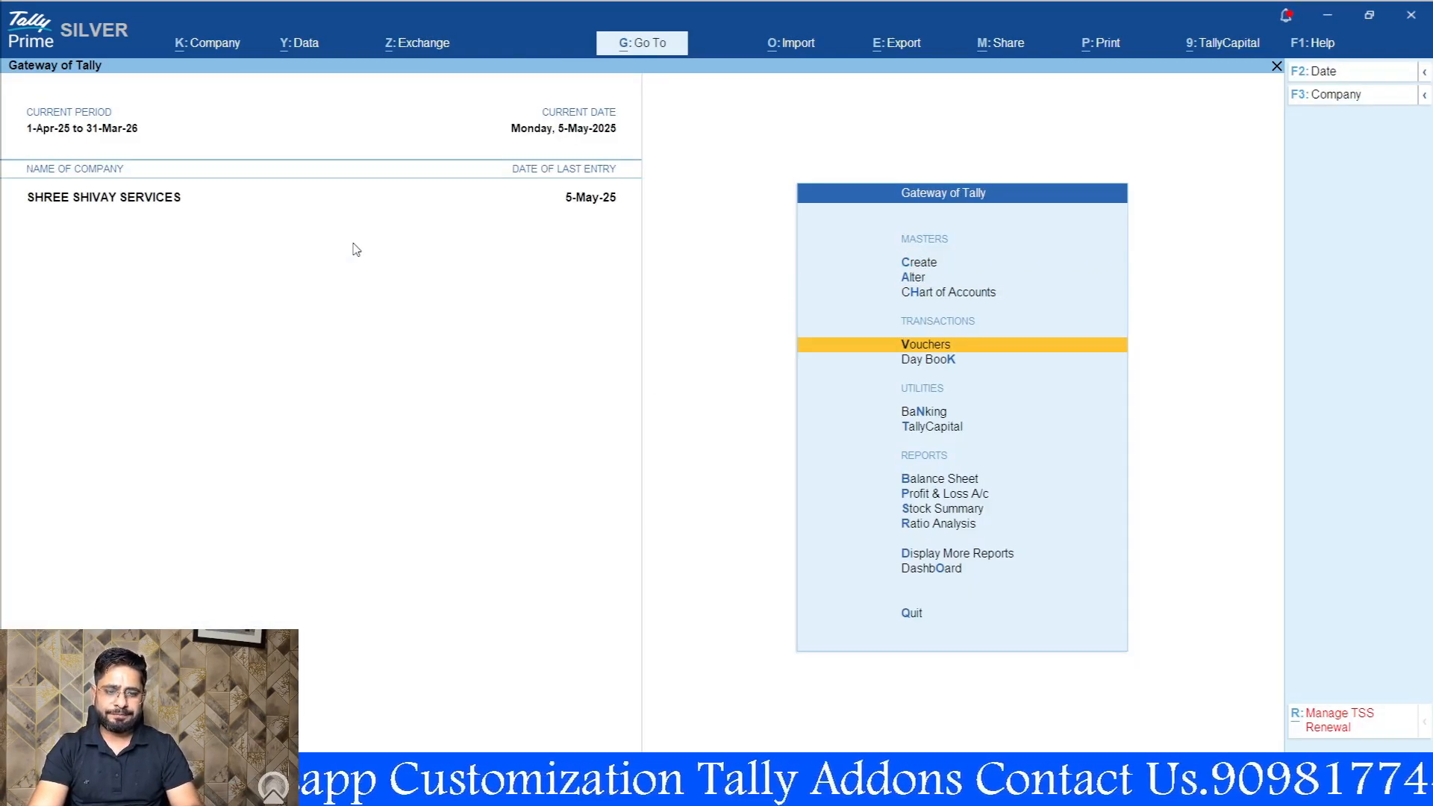
key("Return")
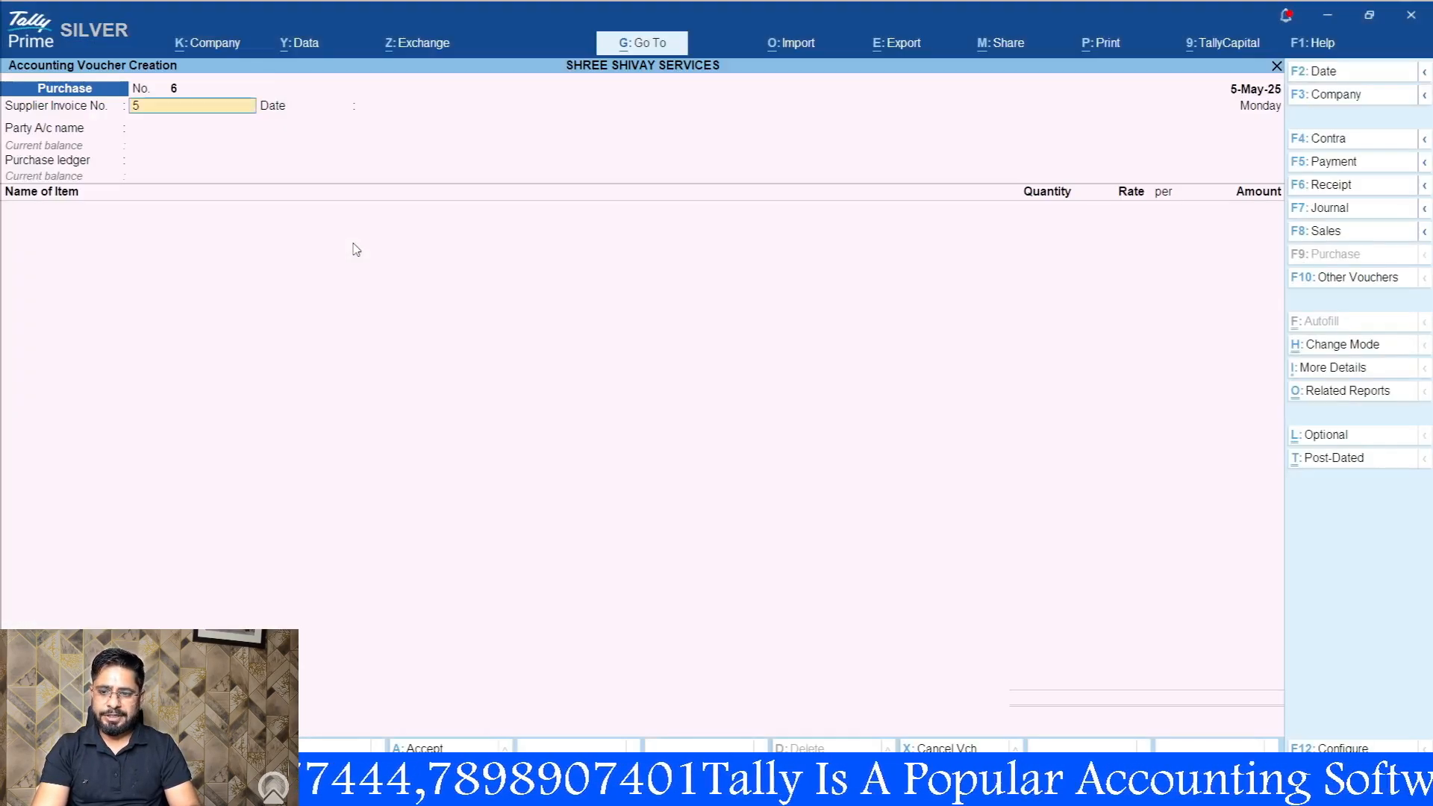
key("Return")
key("Return")
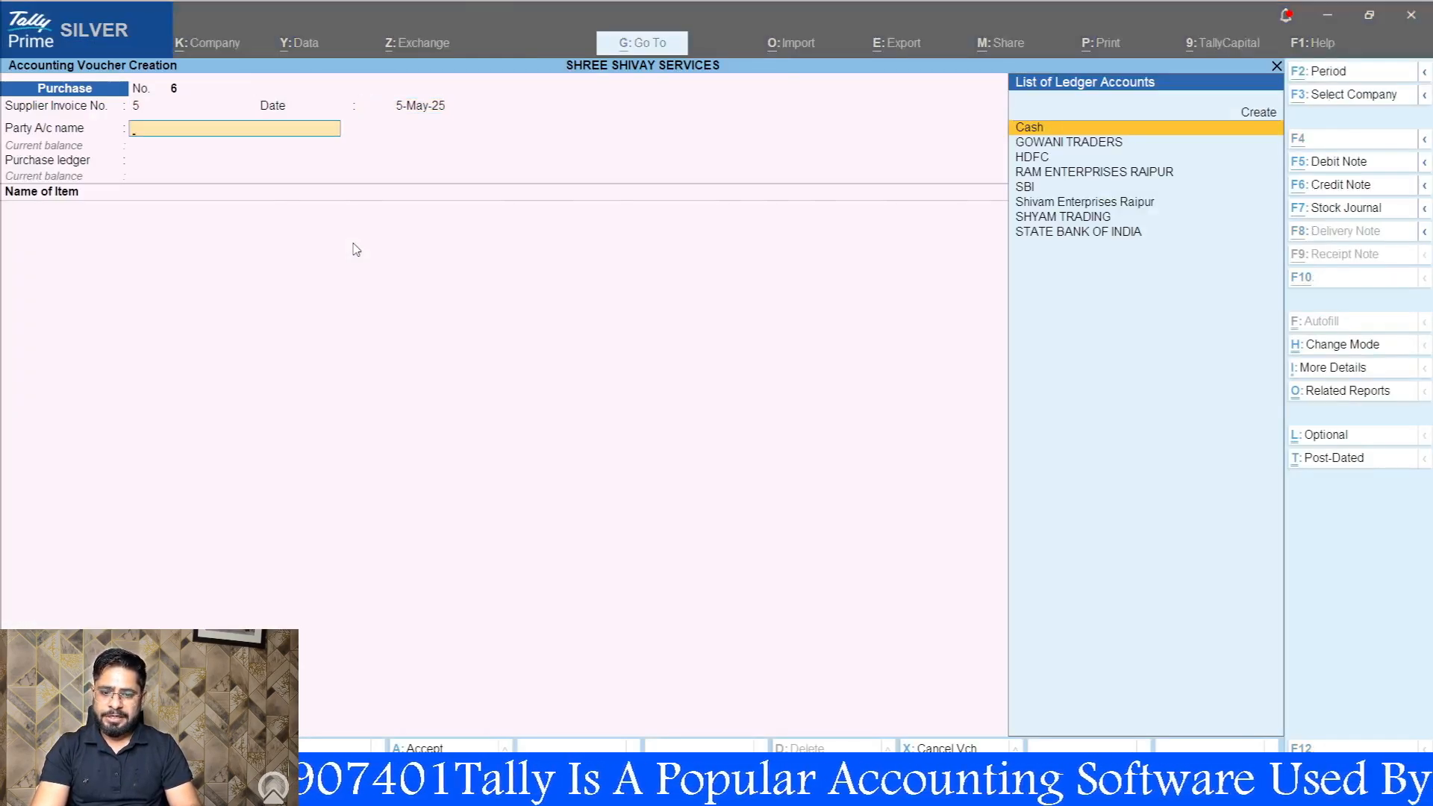
- Choose Shivam Enterprises Raipur as the party account with its default details, and GST PURCHASE as the purchase ledger
key("alt+Tab")
key("alt+Tab")
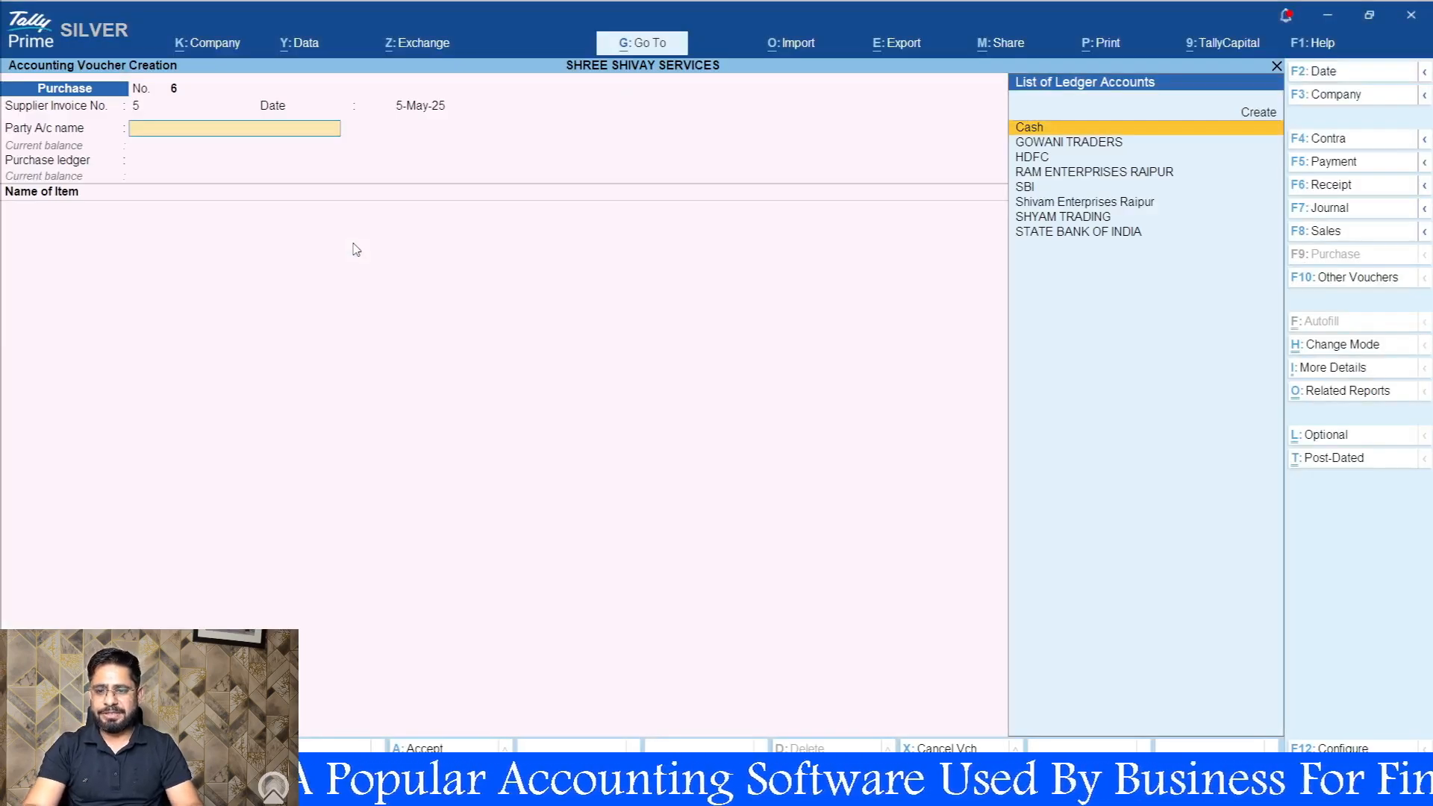
type("SHIV")
key("Return")
key("Return")
key("Return")
key("Return")
key("Return")
key("Return")
key("Return")
key("Return")
key("Return")
key("Return")
key("Return")
key("Return")
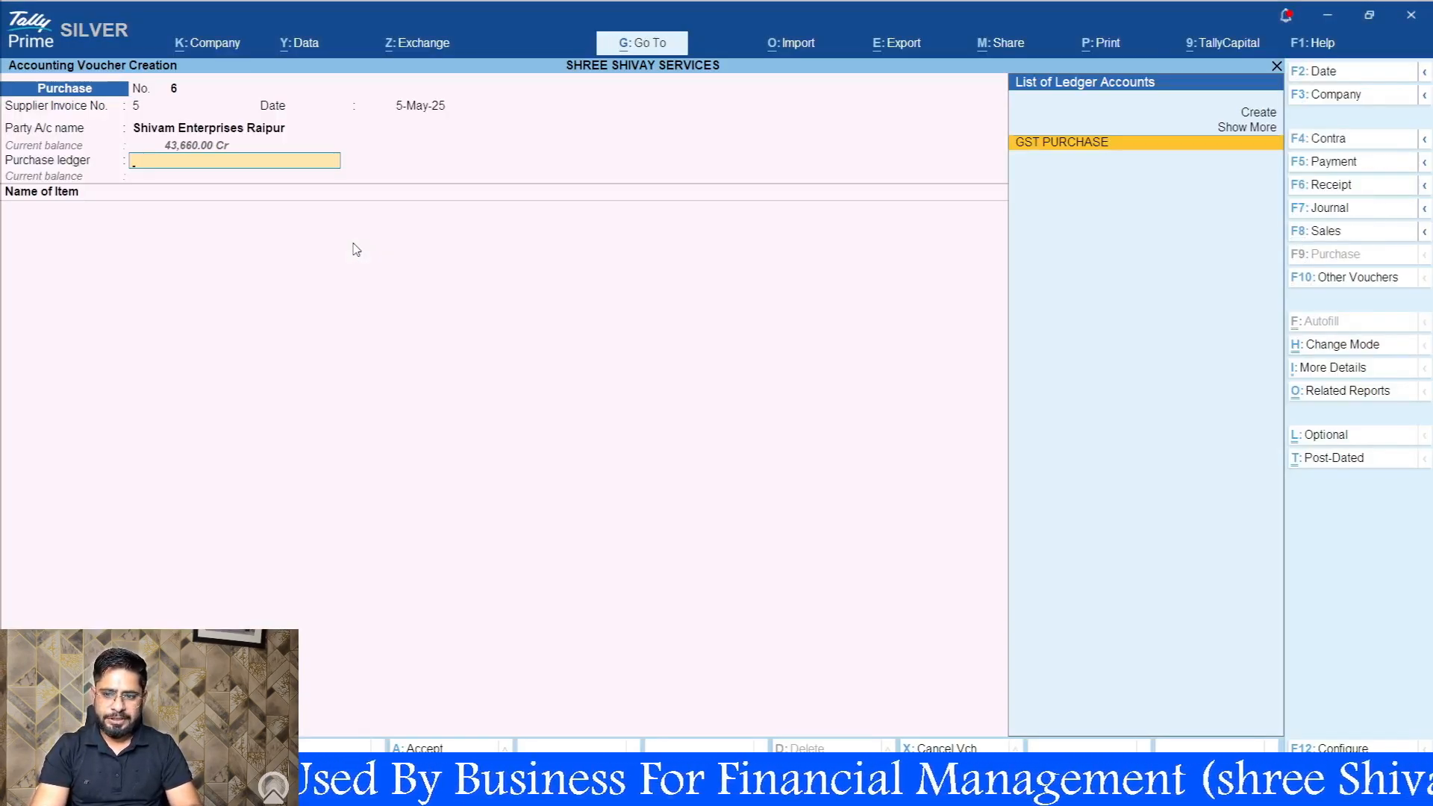
key("Return")
- Add JEANS S as the first item of the purchase voucher with no description
key("alt+Tab")
key("alt+Tab")
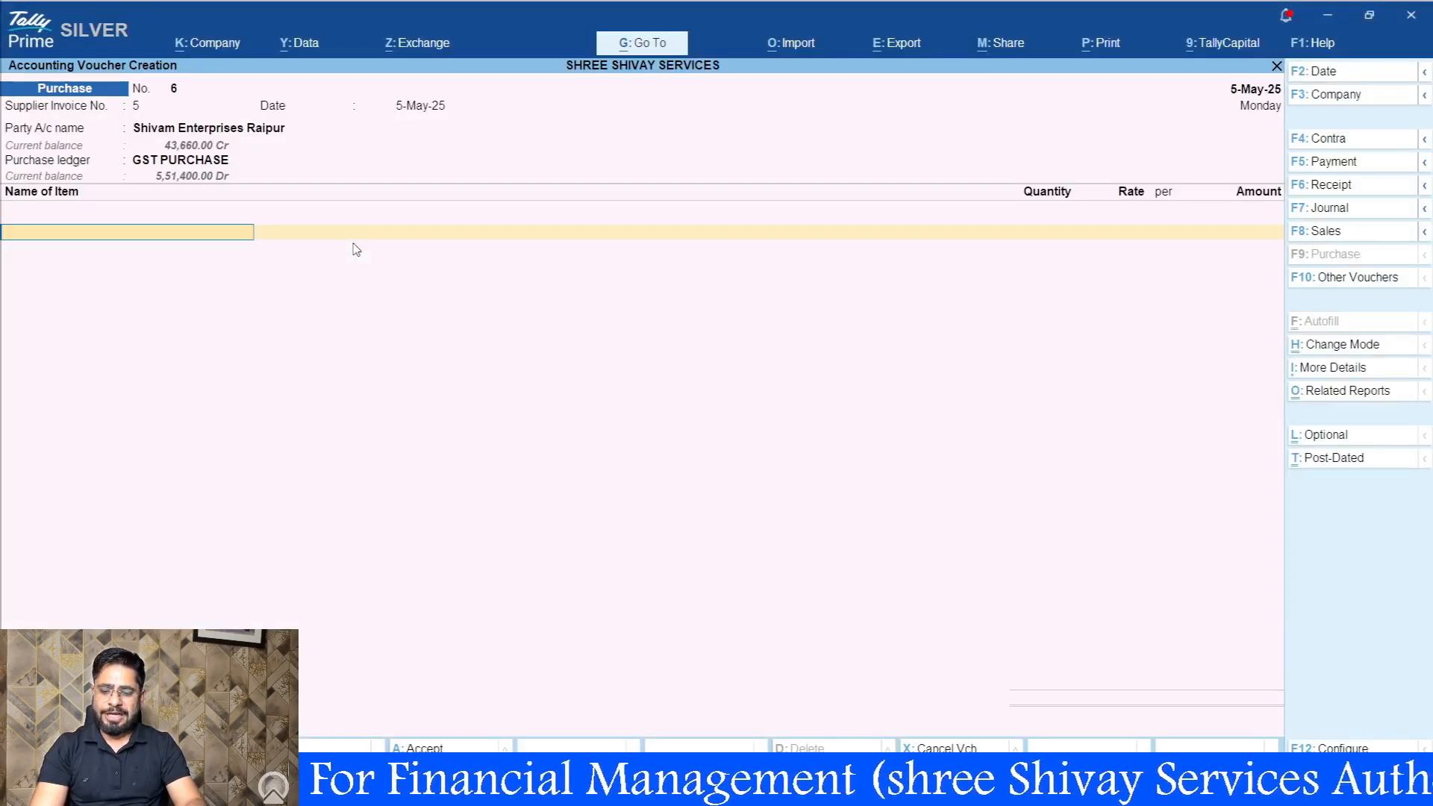
type("JE")
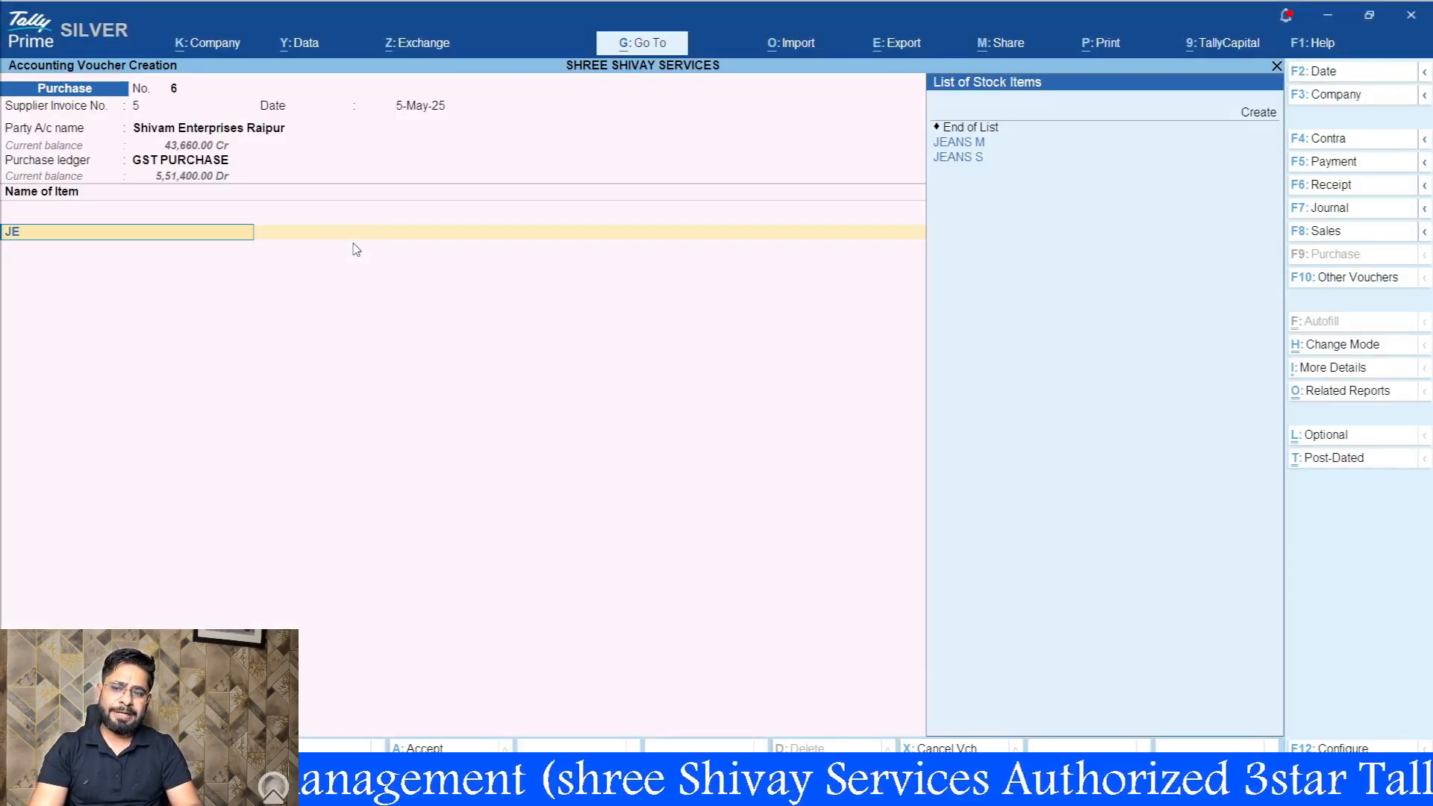
key("Down")
key("alt+Tab")
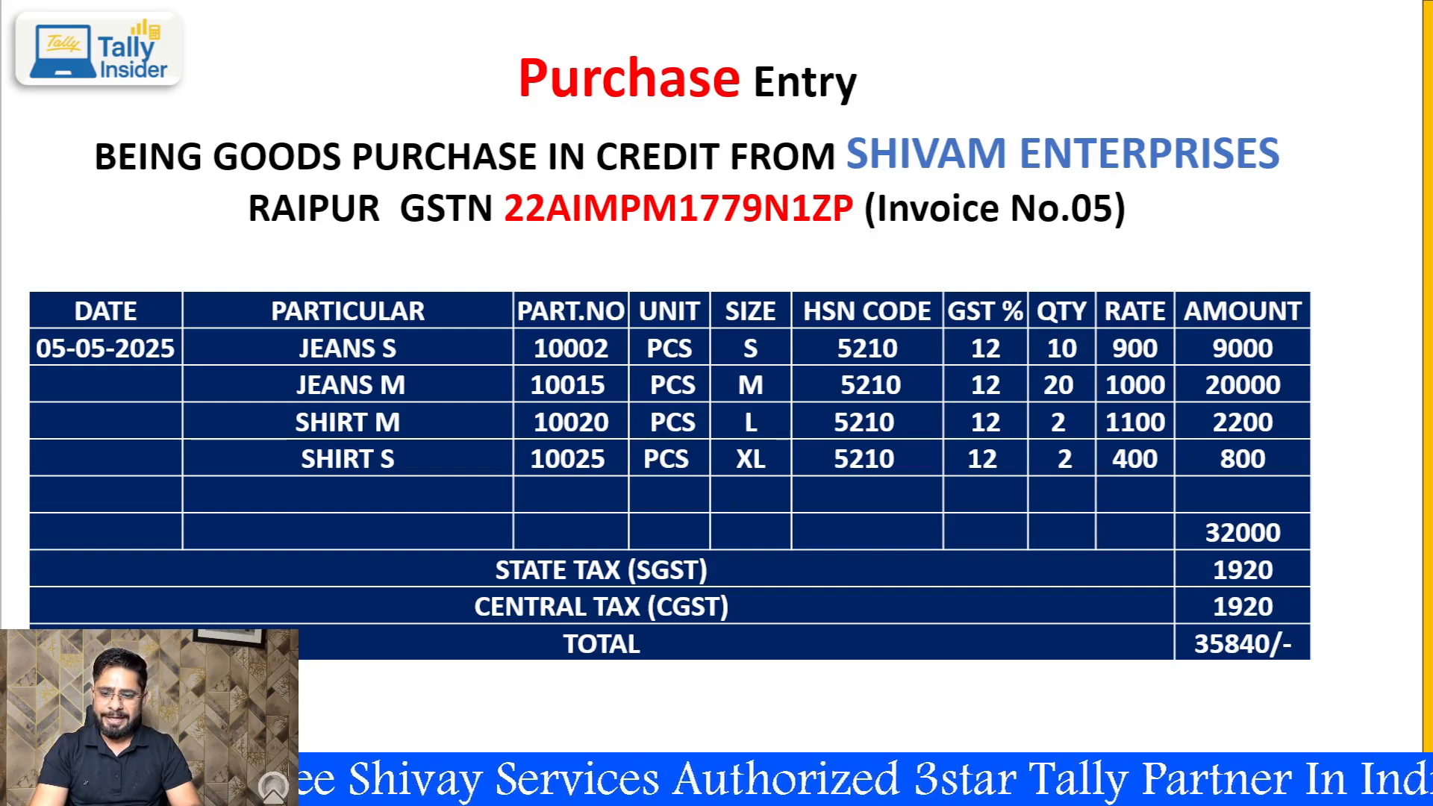
key("alt+Tab")
key("Return")
key("Return")
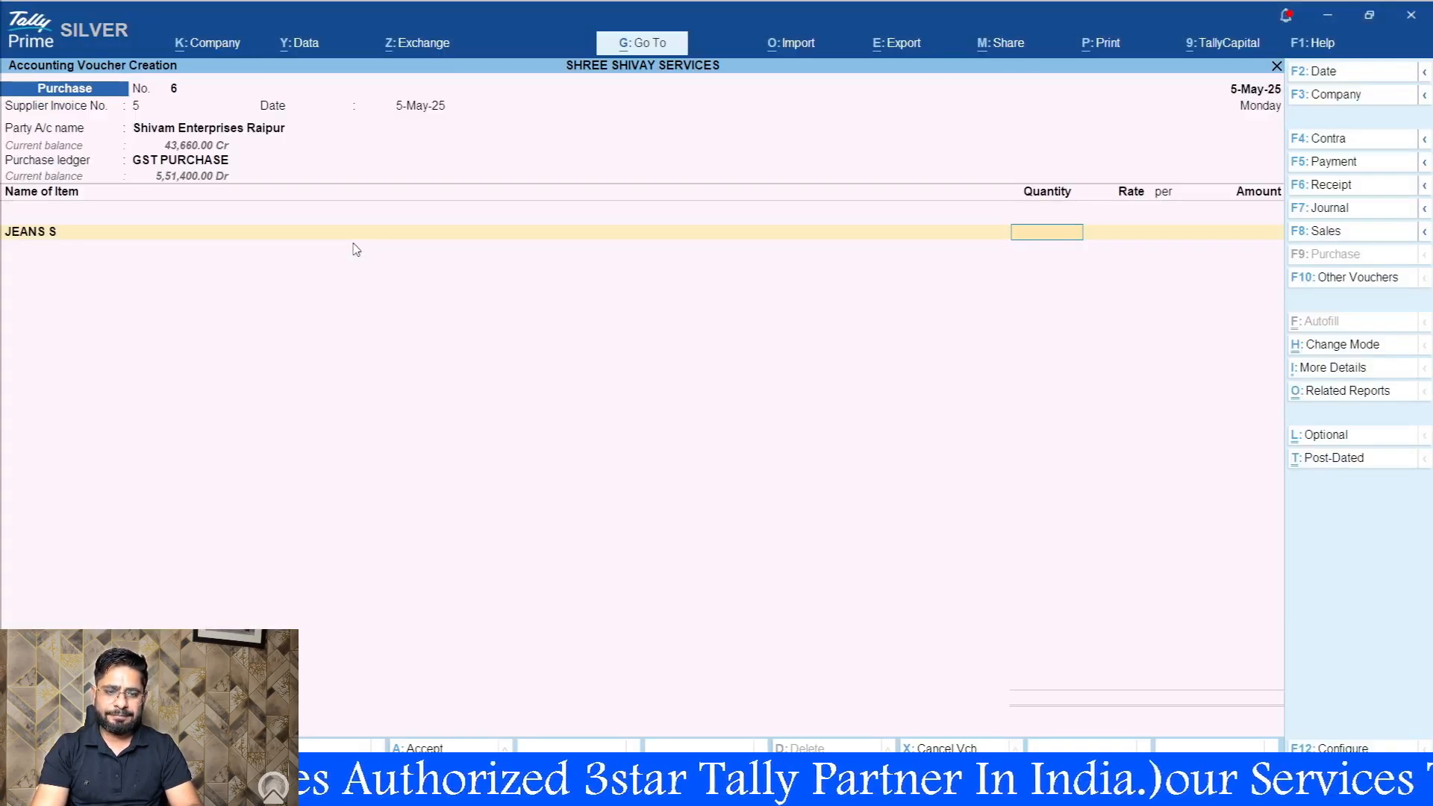
- Enter a quantity of 10 PCS at a rate of 900 per PCS for JEANS S and accept the line
key("alt+Tab")
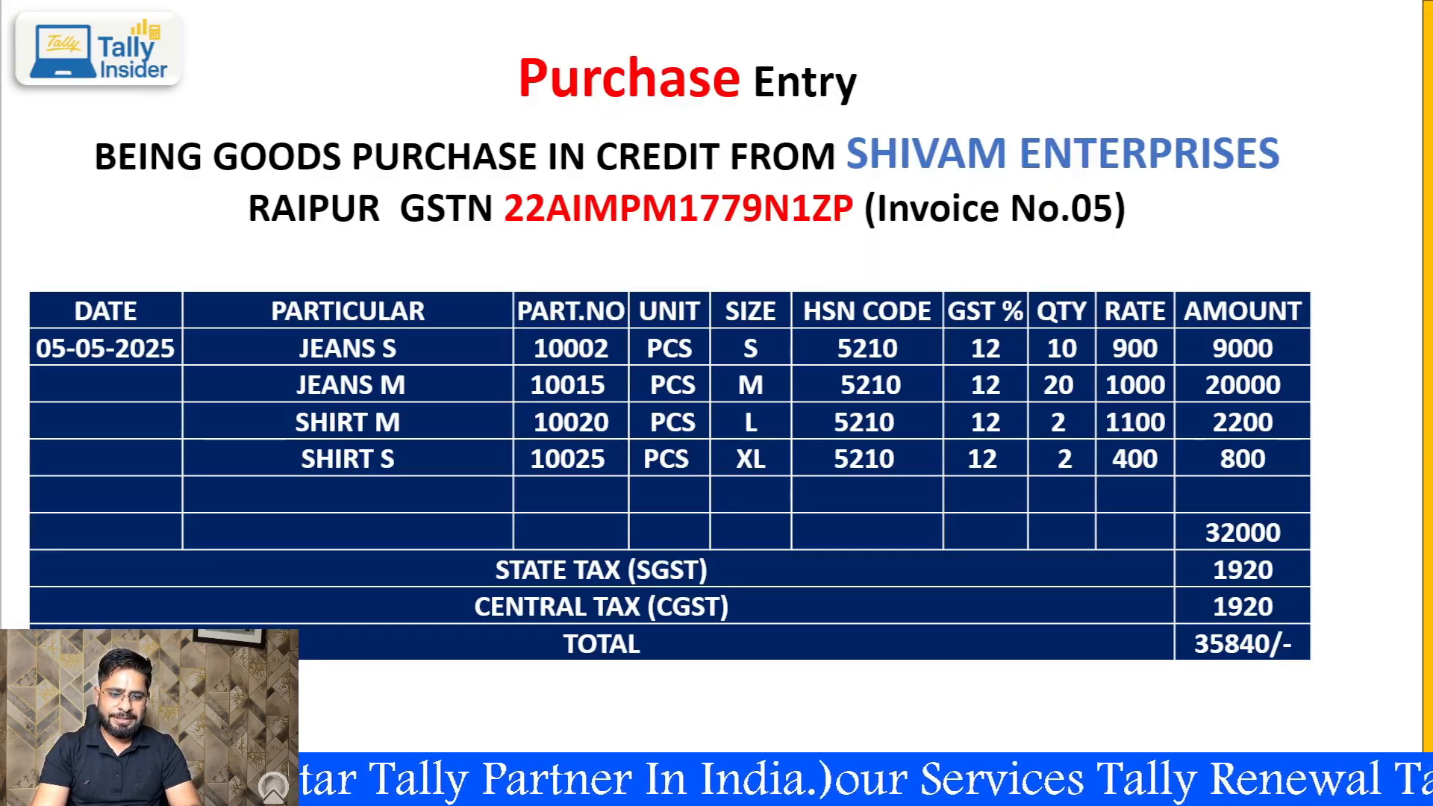
key("alt+Tab")
type("10")
key("Return")
type("900")
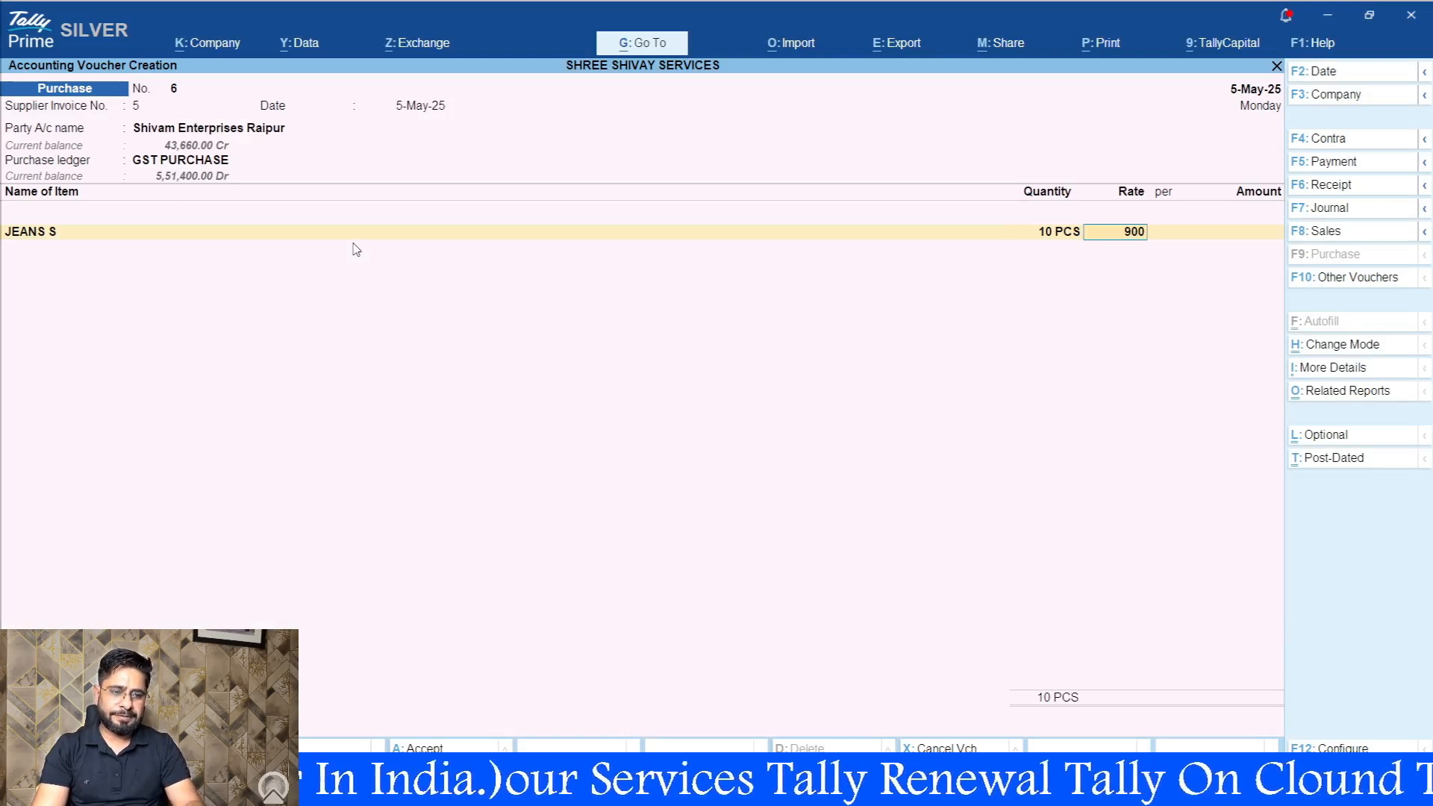
key("Return")
key("Return")
key("Return")
key("Return")
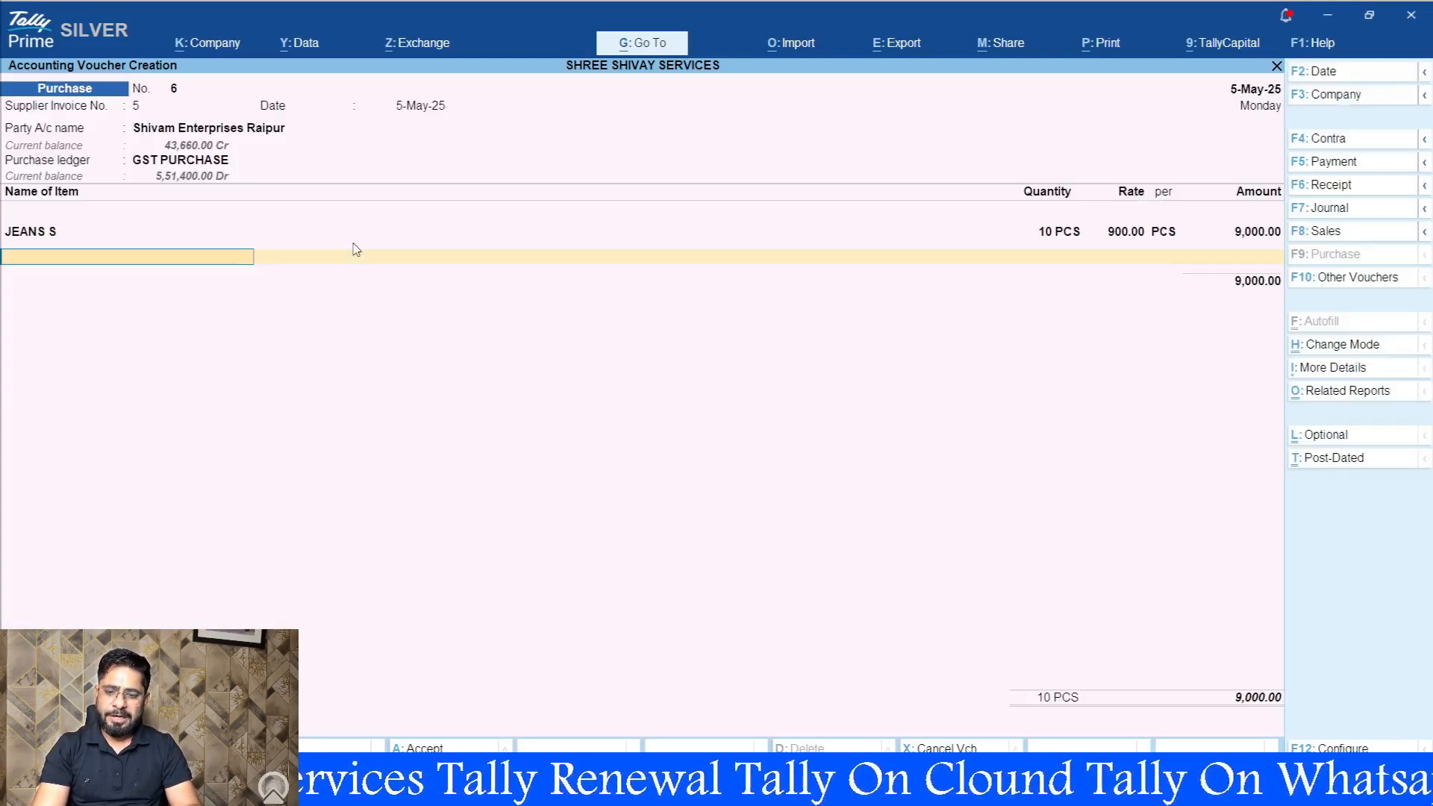
- Add JEANS M as the second voucher item by its part number 10015, leaving the description blank
key("alt+Tab")
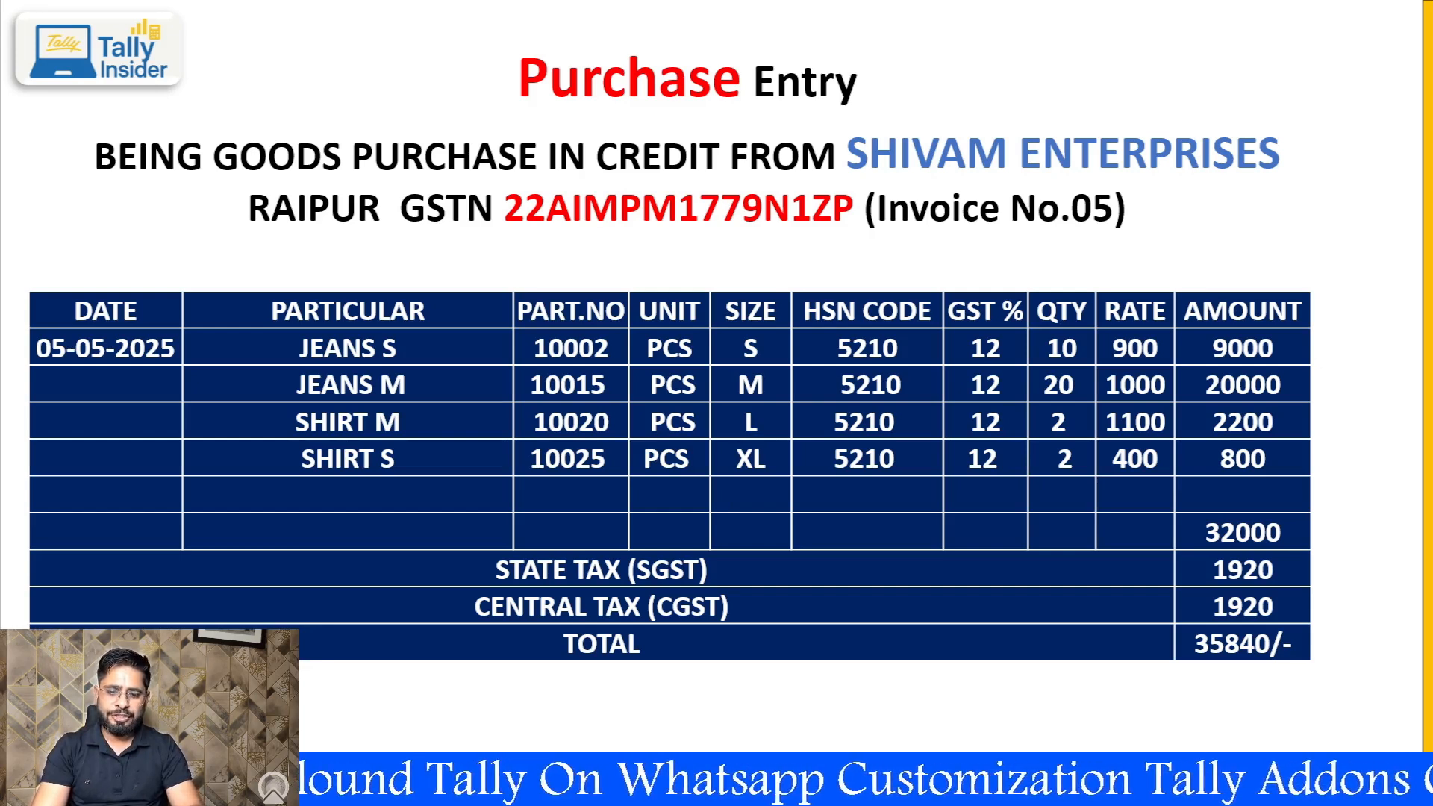
key("alt+Tab")
type("10015")
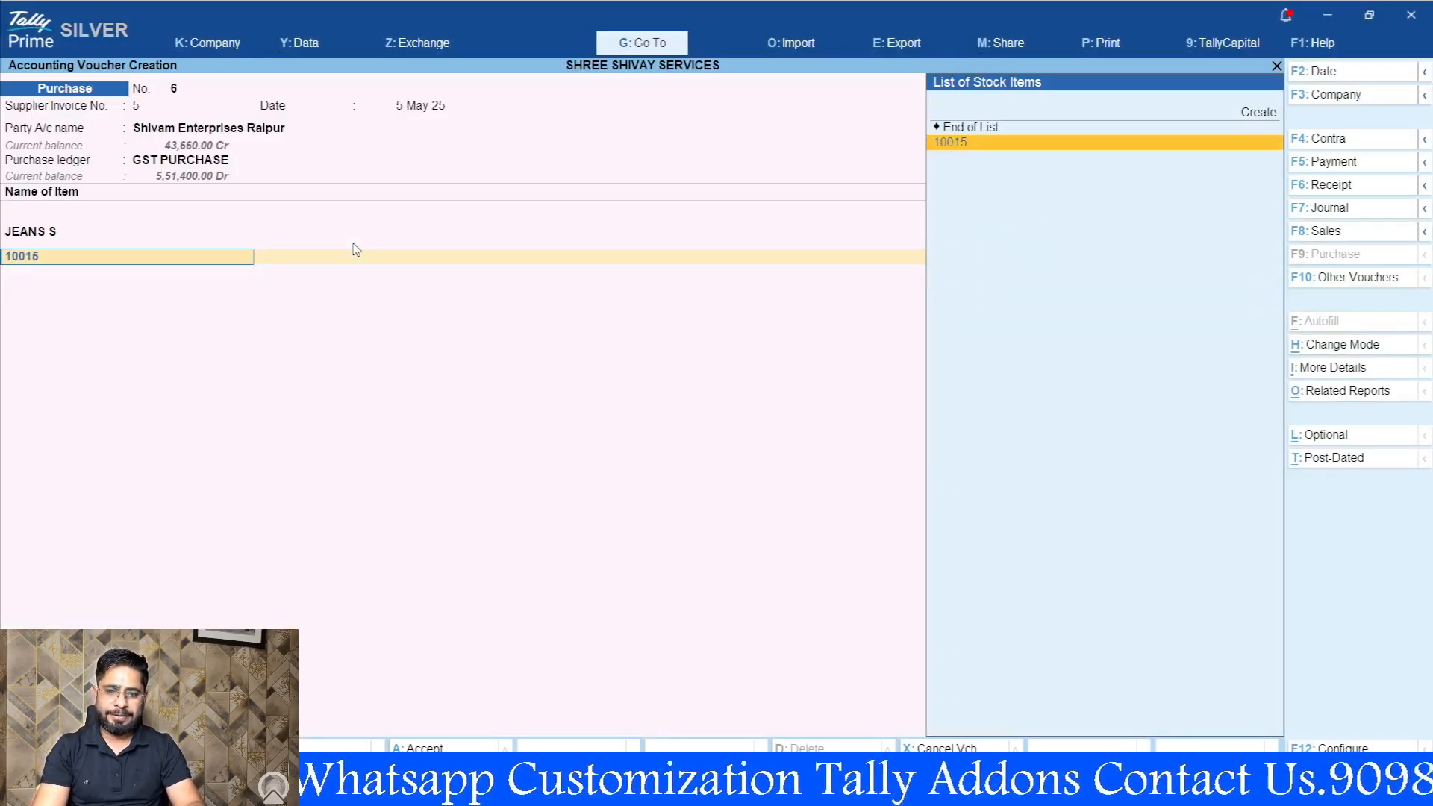
key("Return")
key("Escape")
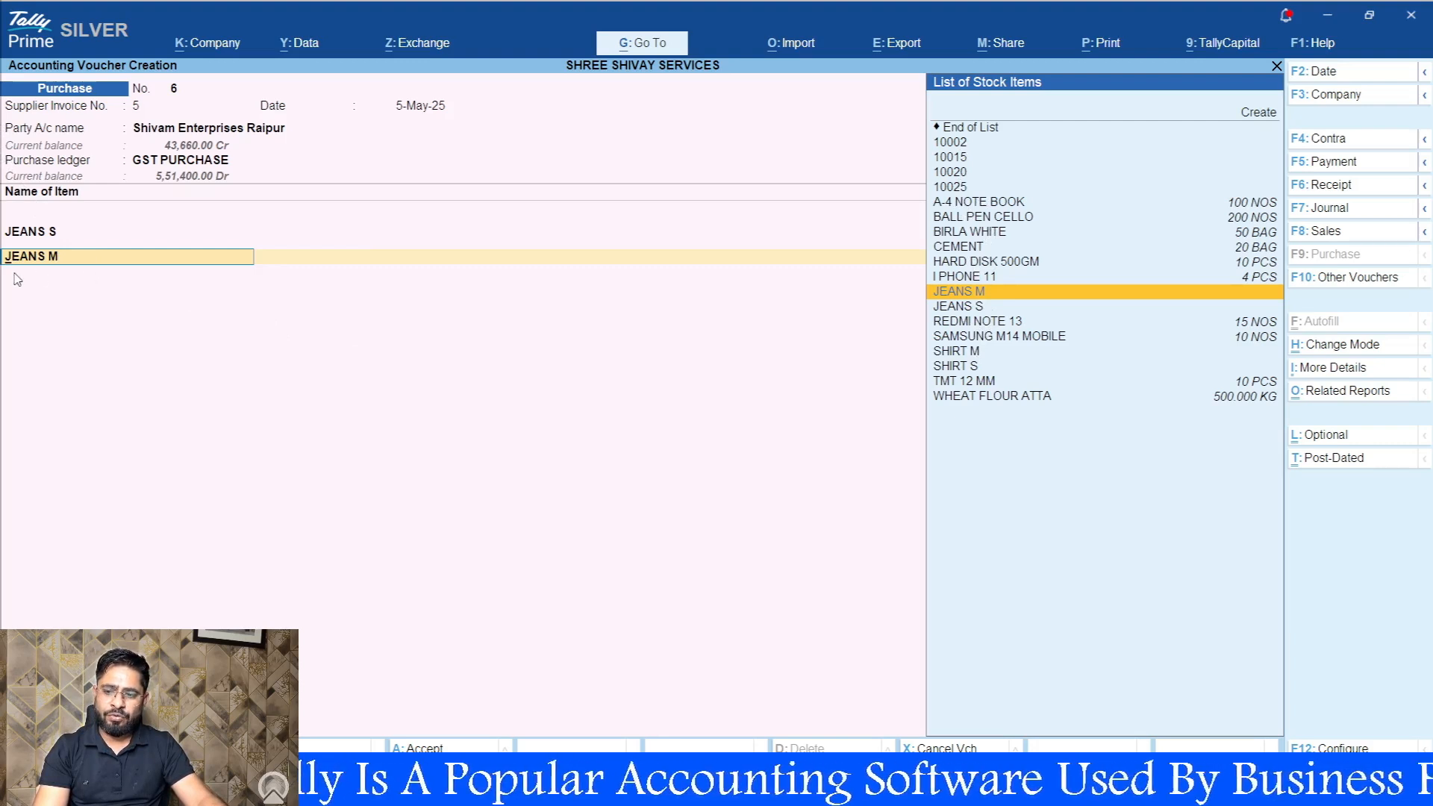
key("Return")
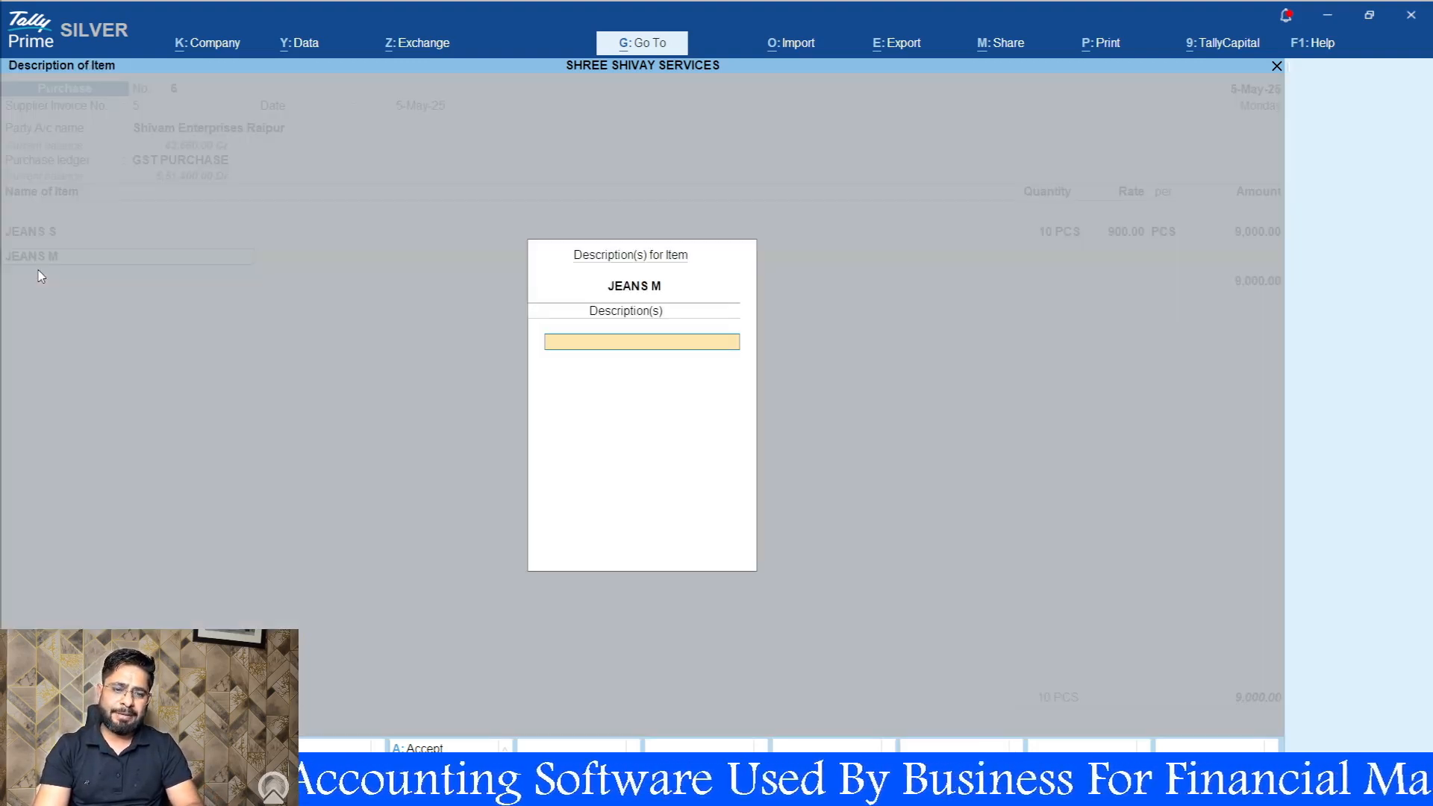
key("Return")
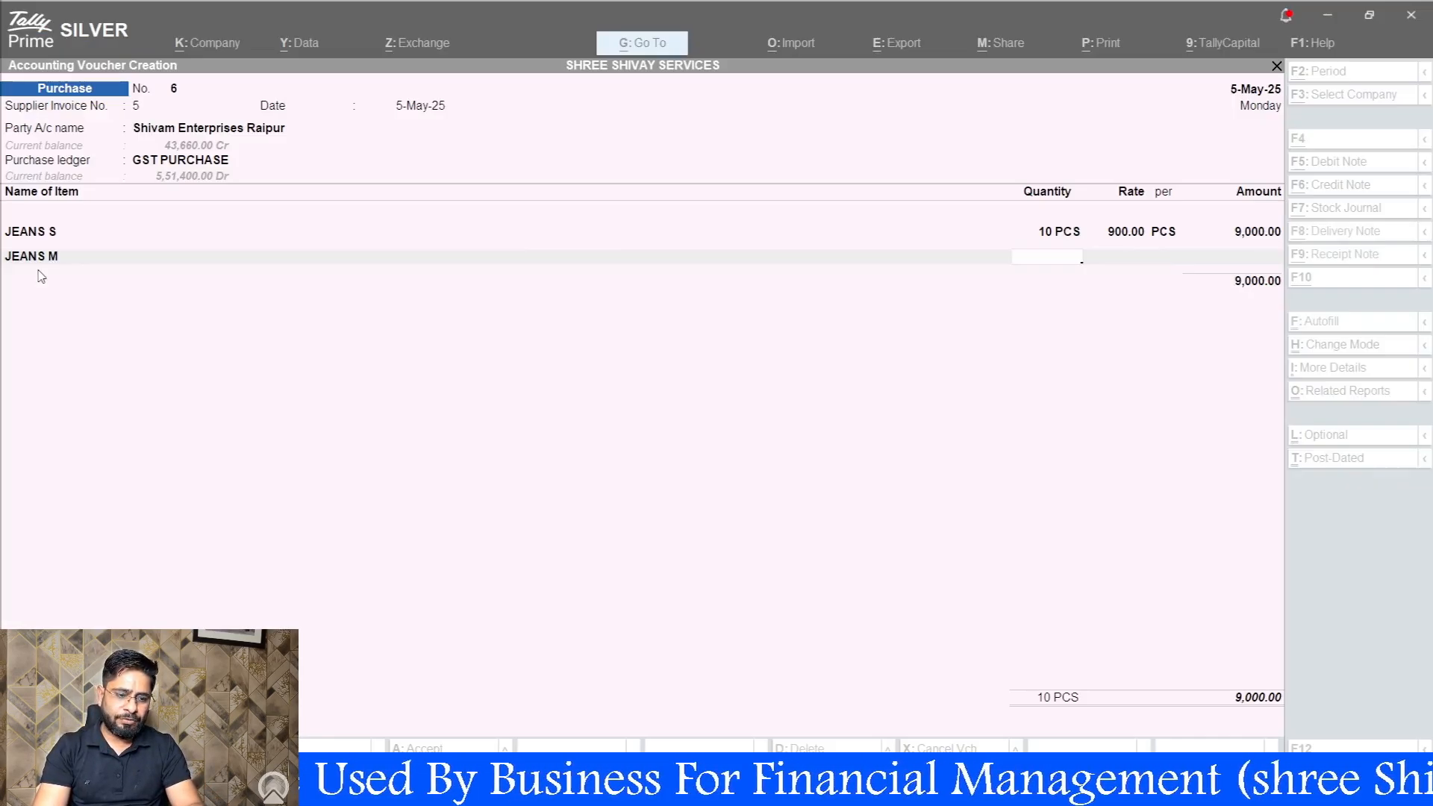
- Enter a quantity of 20 PCS at a rate of 1000 per PCS for JEANS M and accept its GST details
type("20")
key("Return")
type("1000")
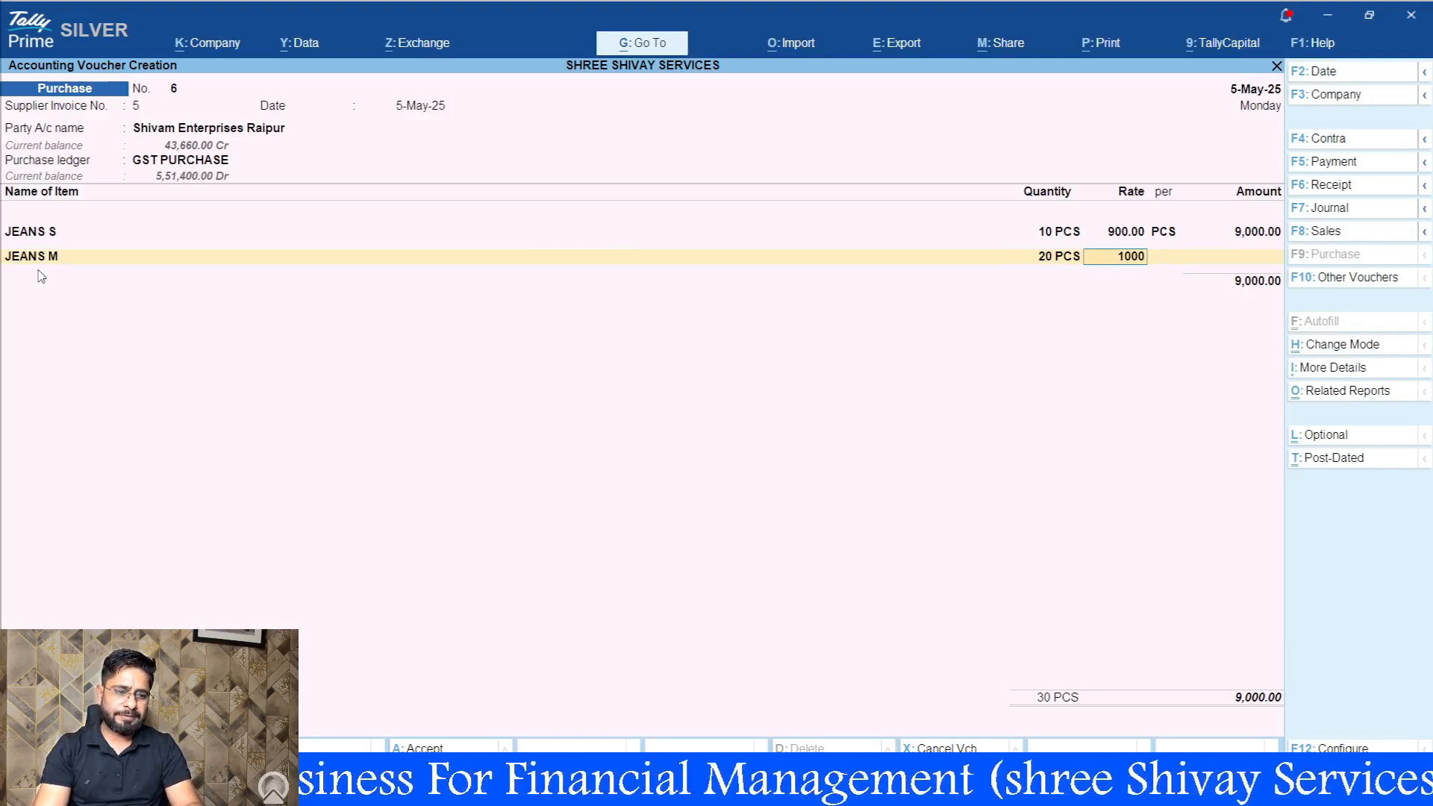
key("Return")
key("Return")
key("Return")
key("Return")
key("Return")
key("Return")
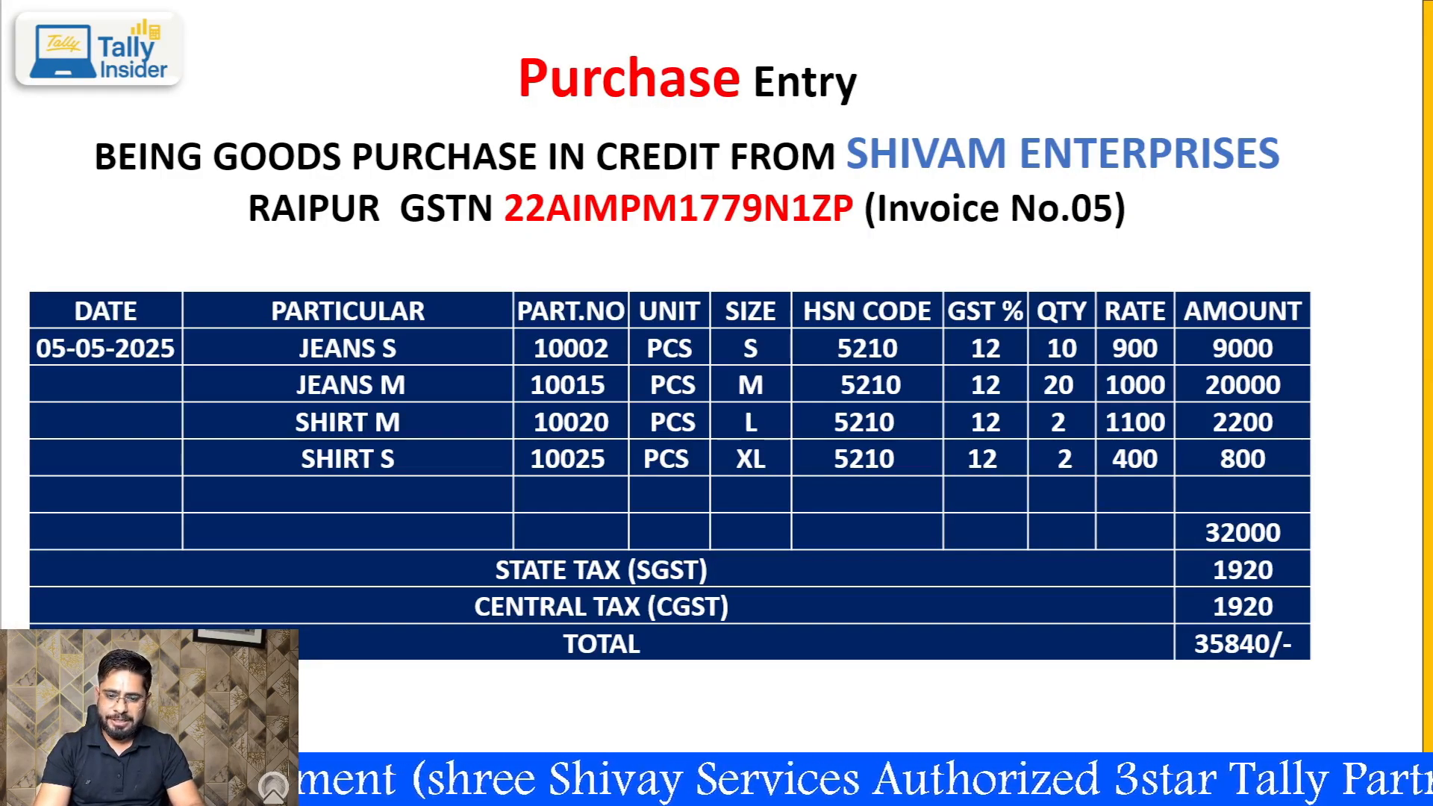
- Switch back to TallyPrime and add SHIRT M as the third voucher item by part number 10020, with no description
key("alt+Tab")
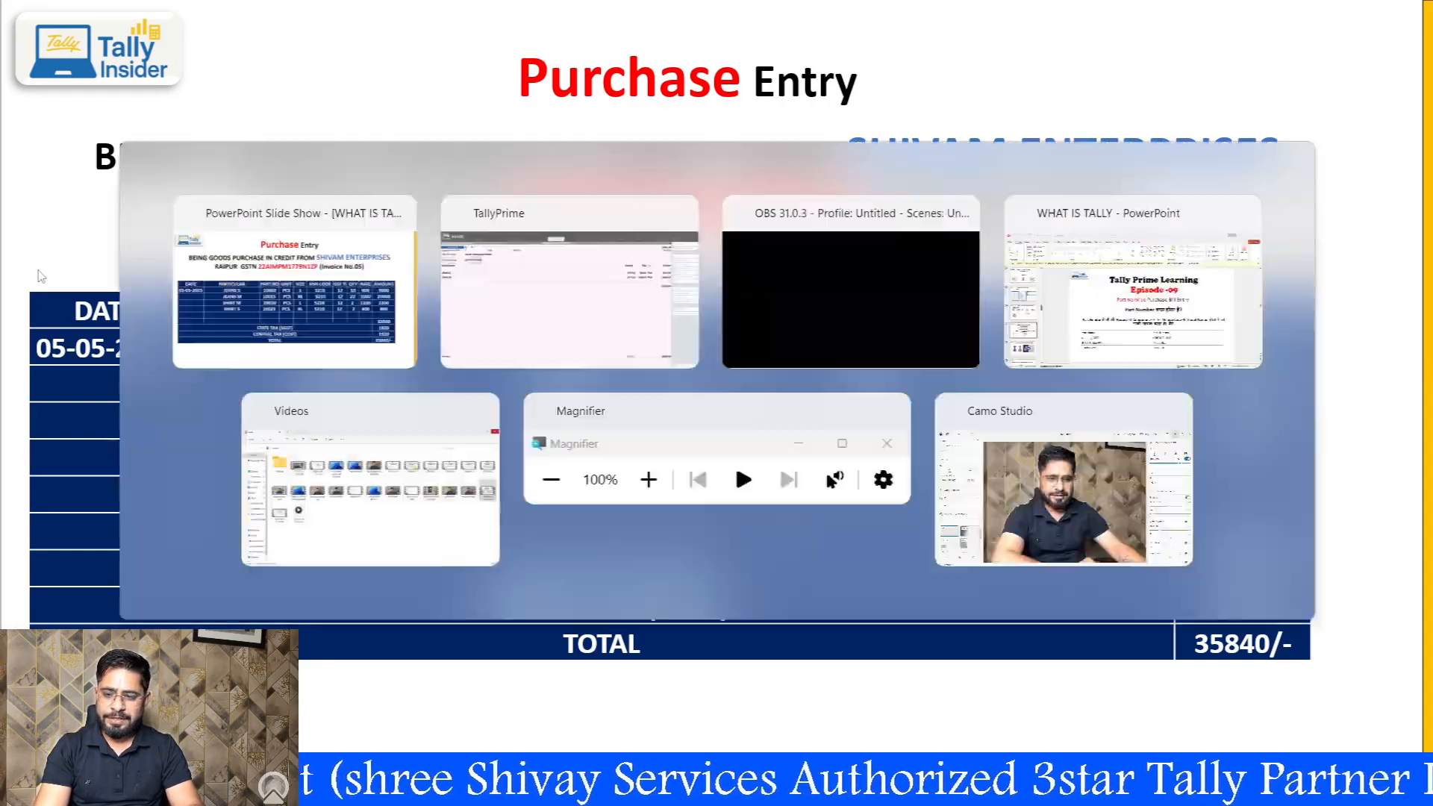
type("10020")
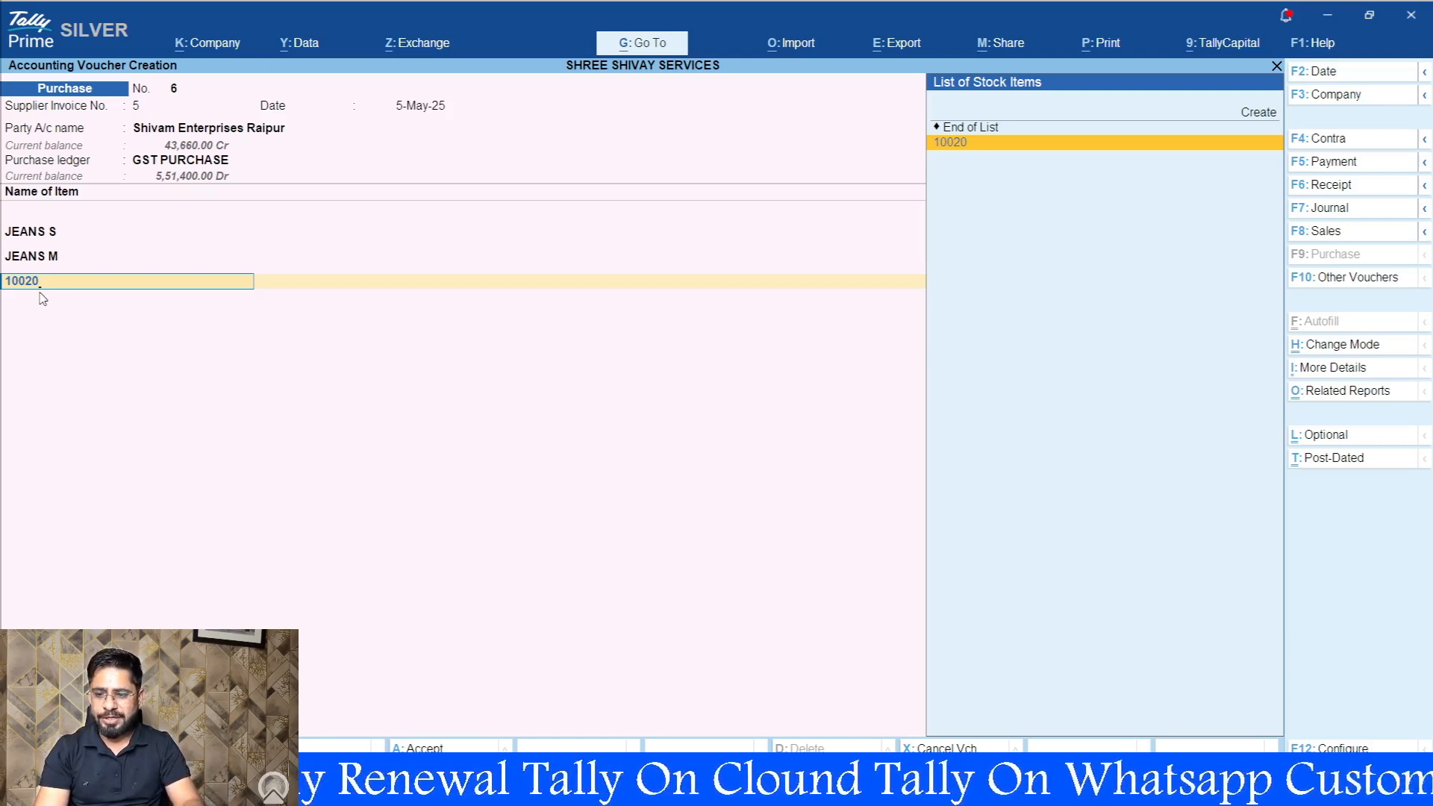
key("Return")
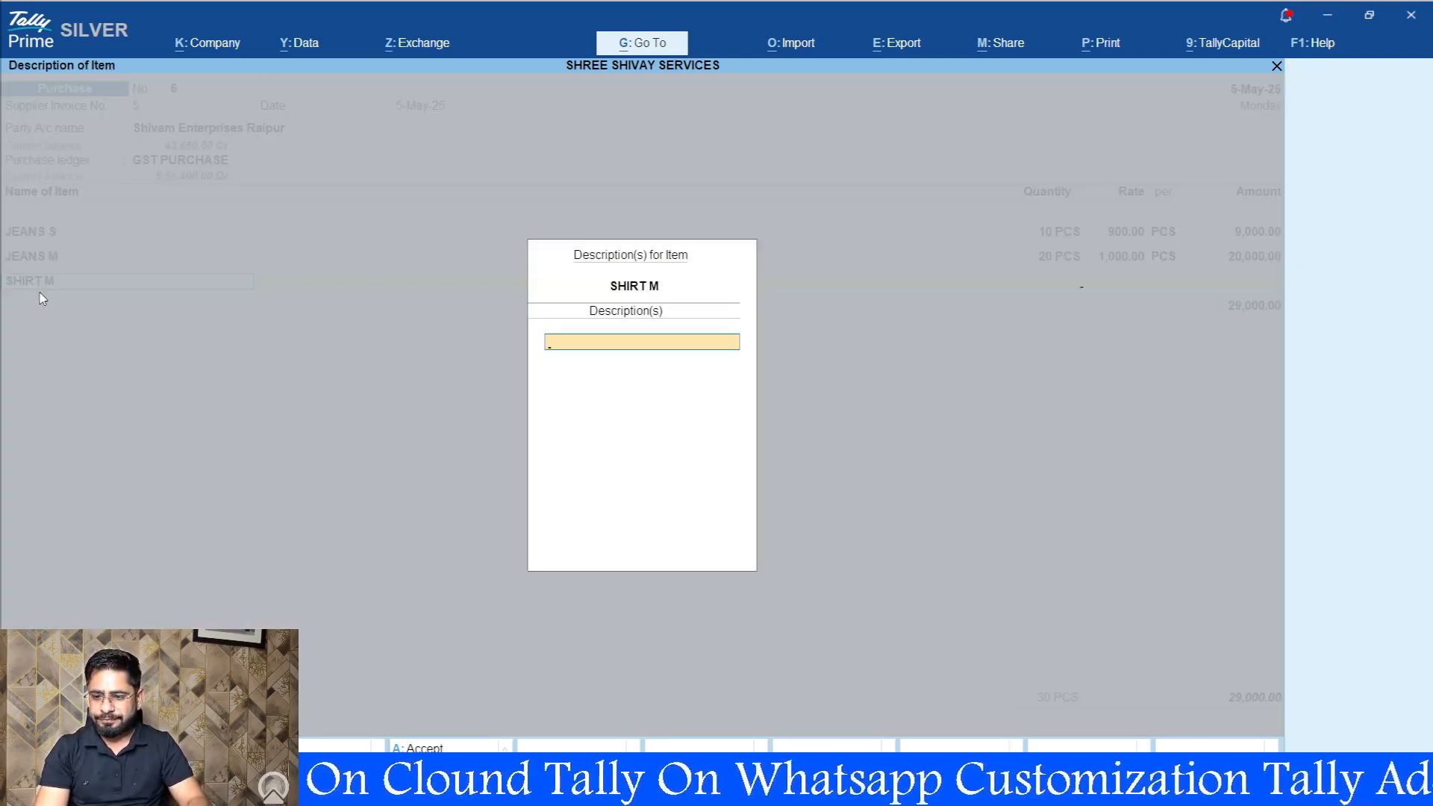
key("Return")
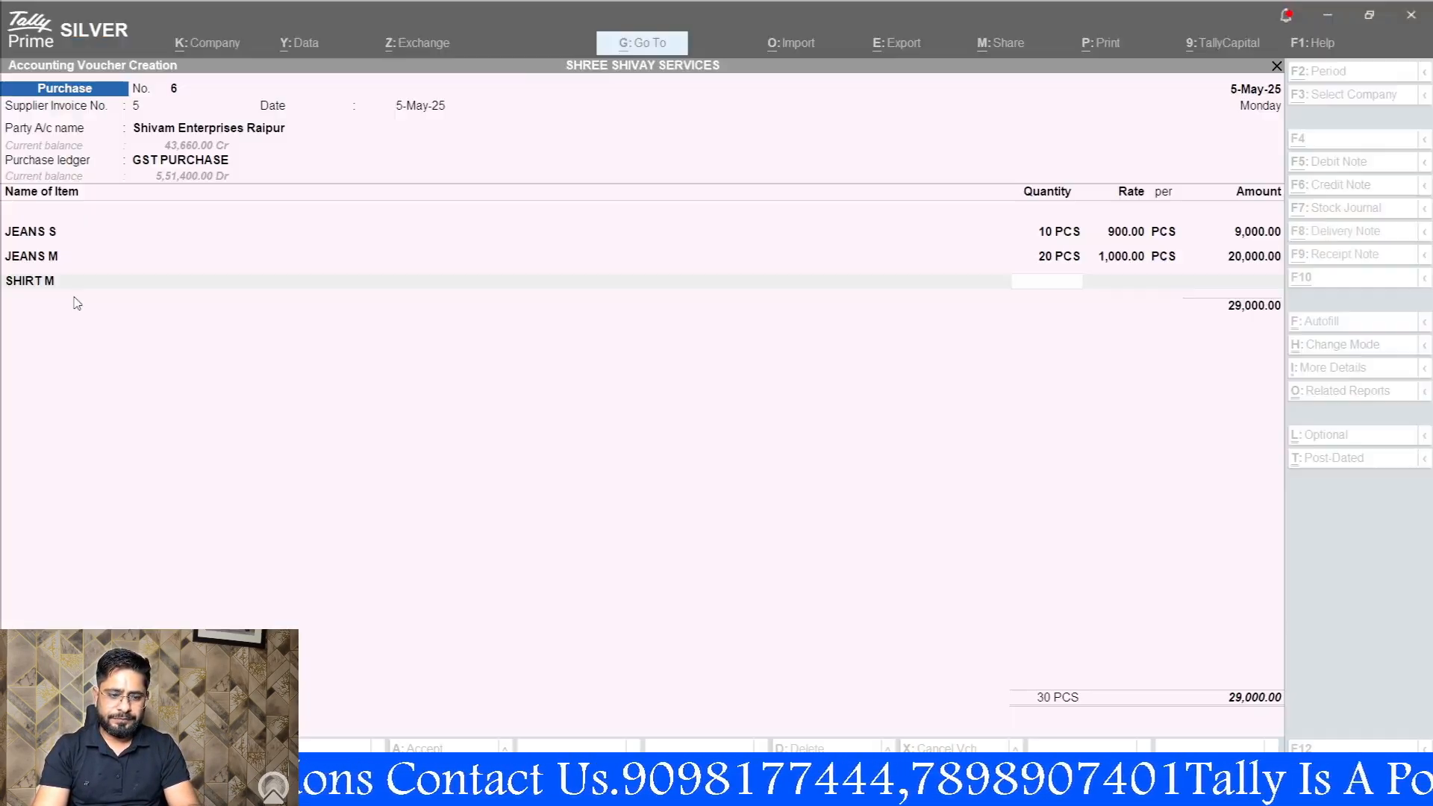
- Enter a quantity of 2 PCS at a rate of 1100 per PCS for SHIRT M and accept the line
type("2")
key("Return")
type("1100")
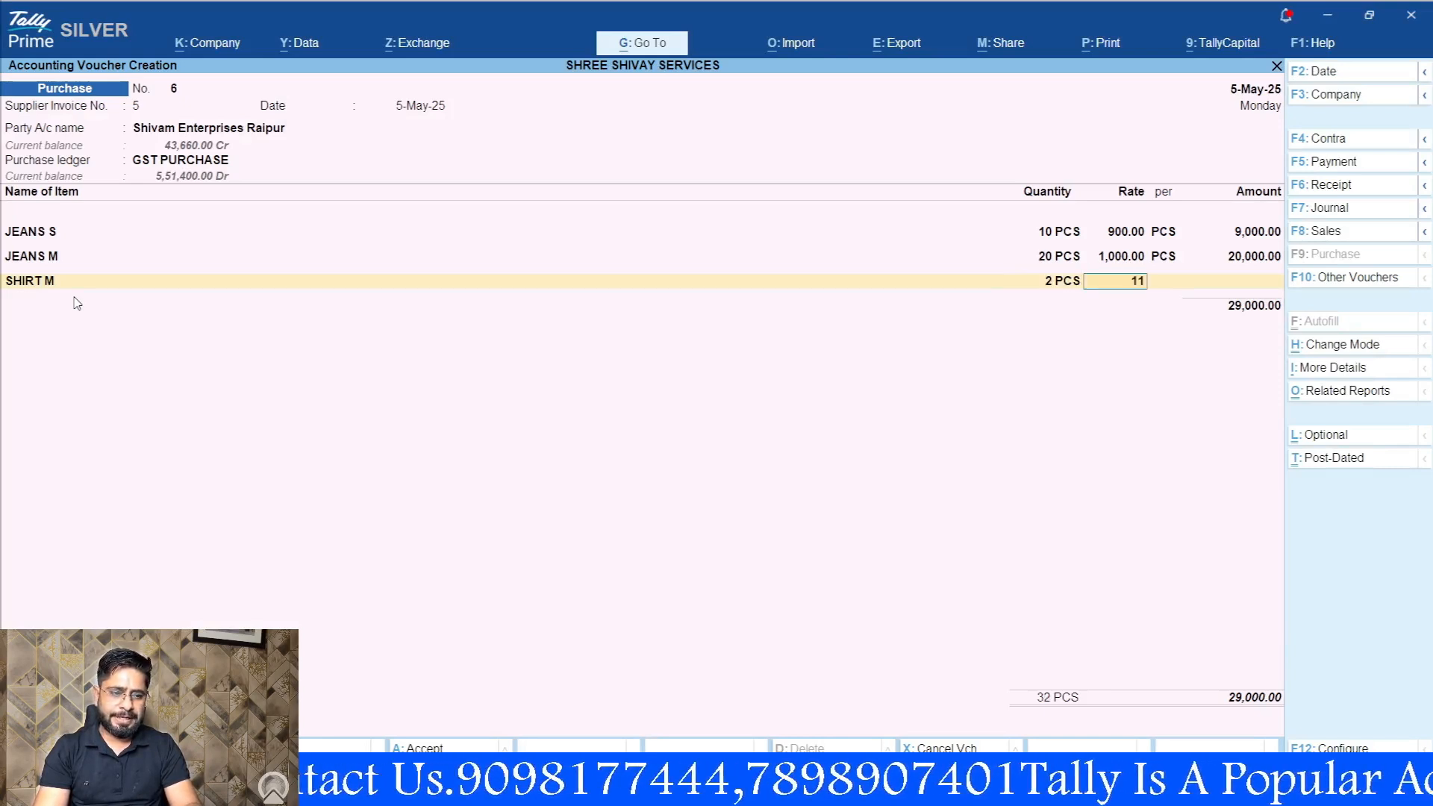
key("Return")
key("Return")
key("Return")
key("Return")
key("Return")
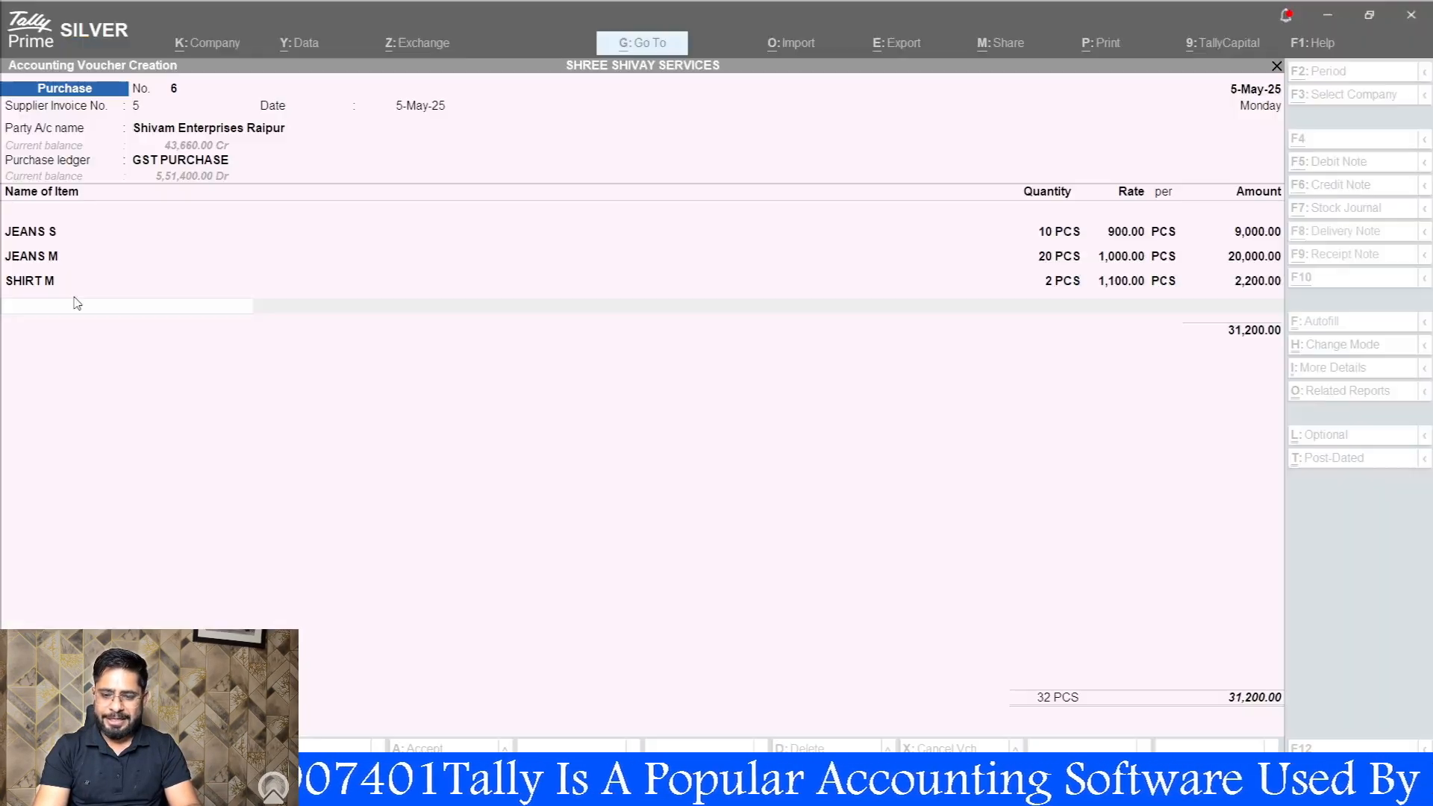
- Add SHIRT S as the fourth voucher item by its part number 10025, leaving the description blank
type("10025")
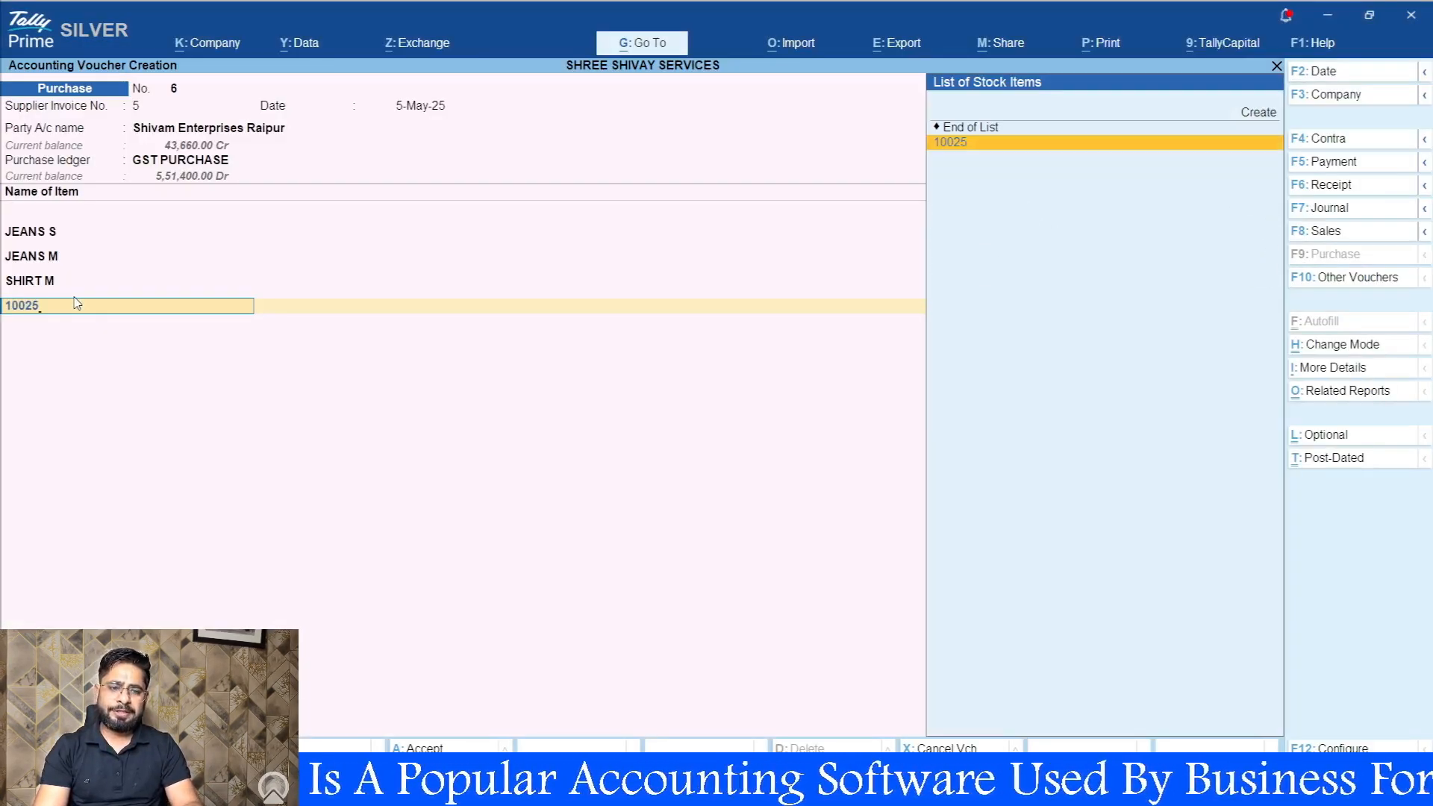
key("Return")
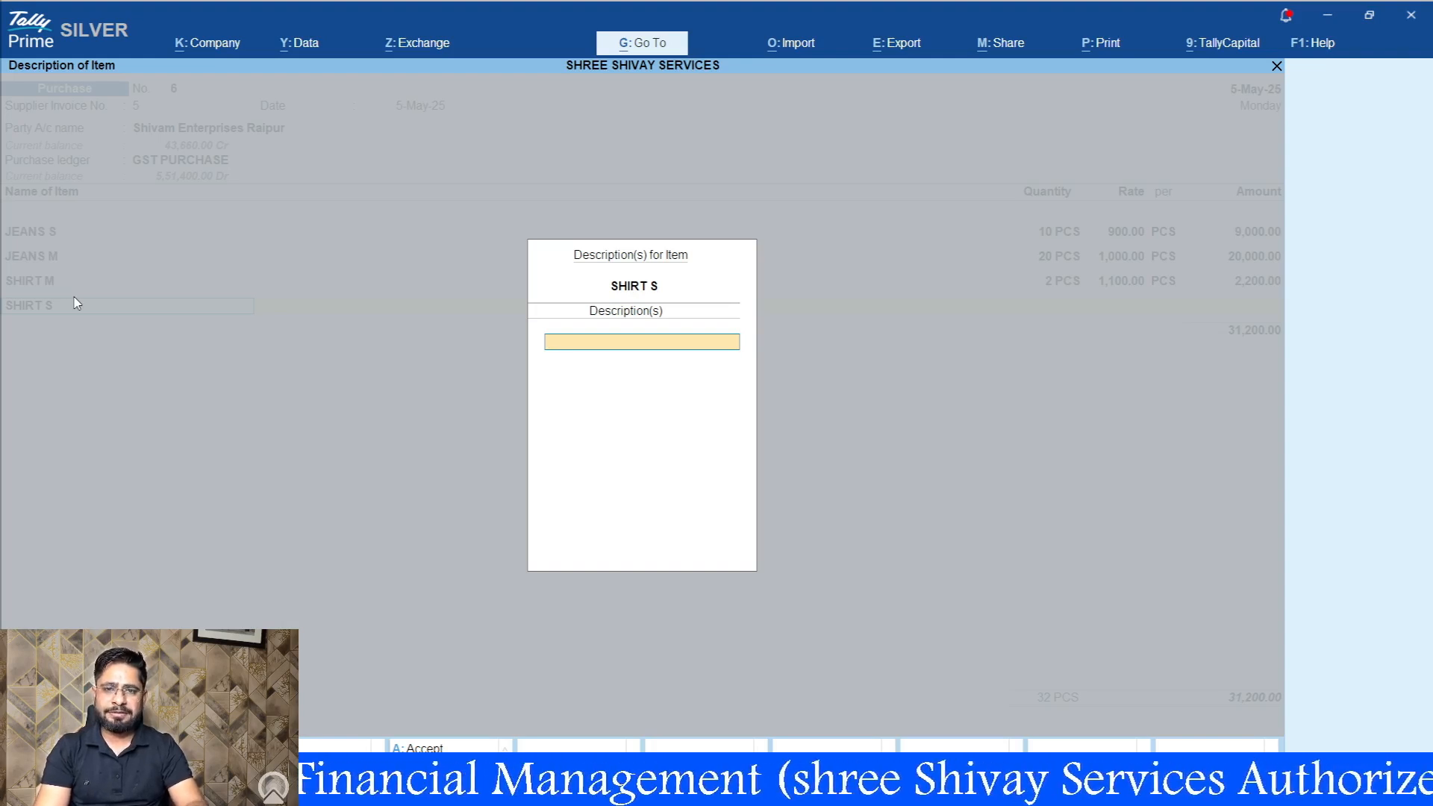
key("Return")
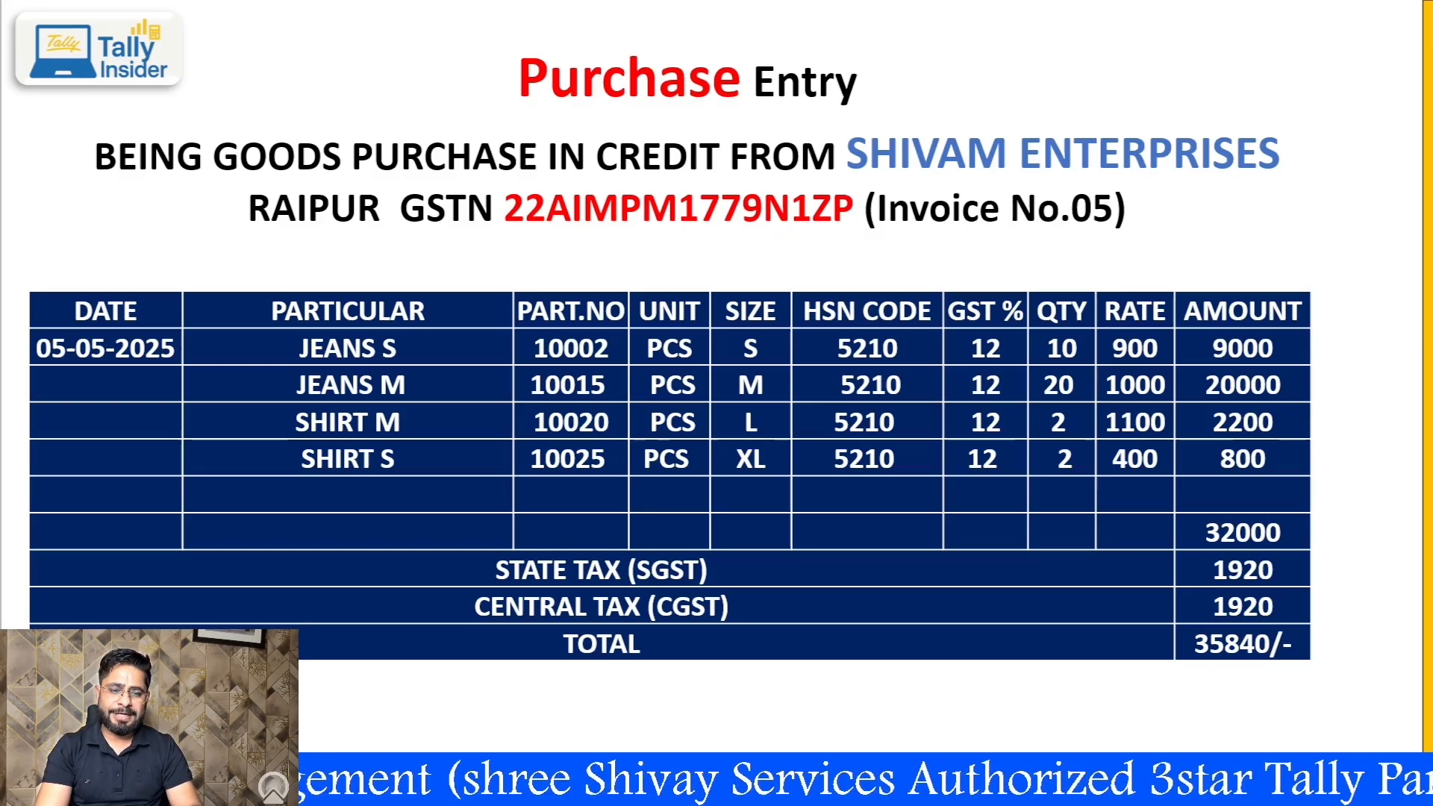
- Enter 2 PCS at a rate of 400 for SHIRT S, keep its supply type as Goods, and end the item list
type("2")
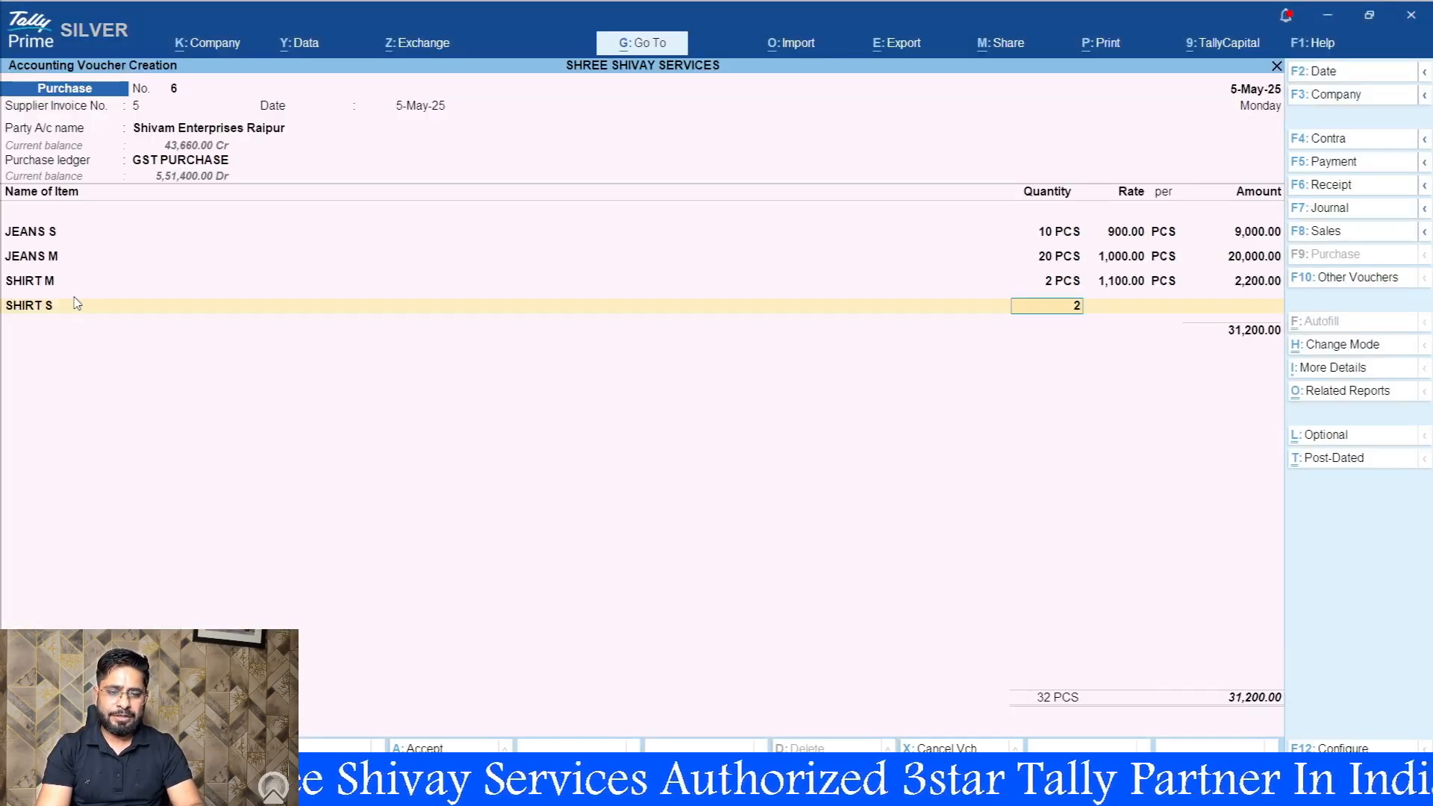
key("Return")
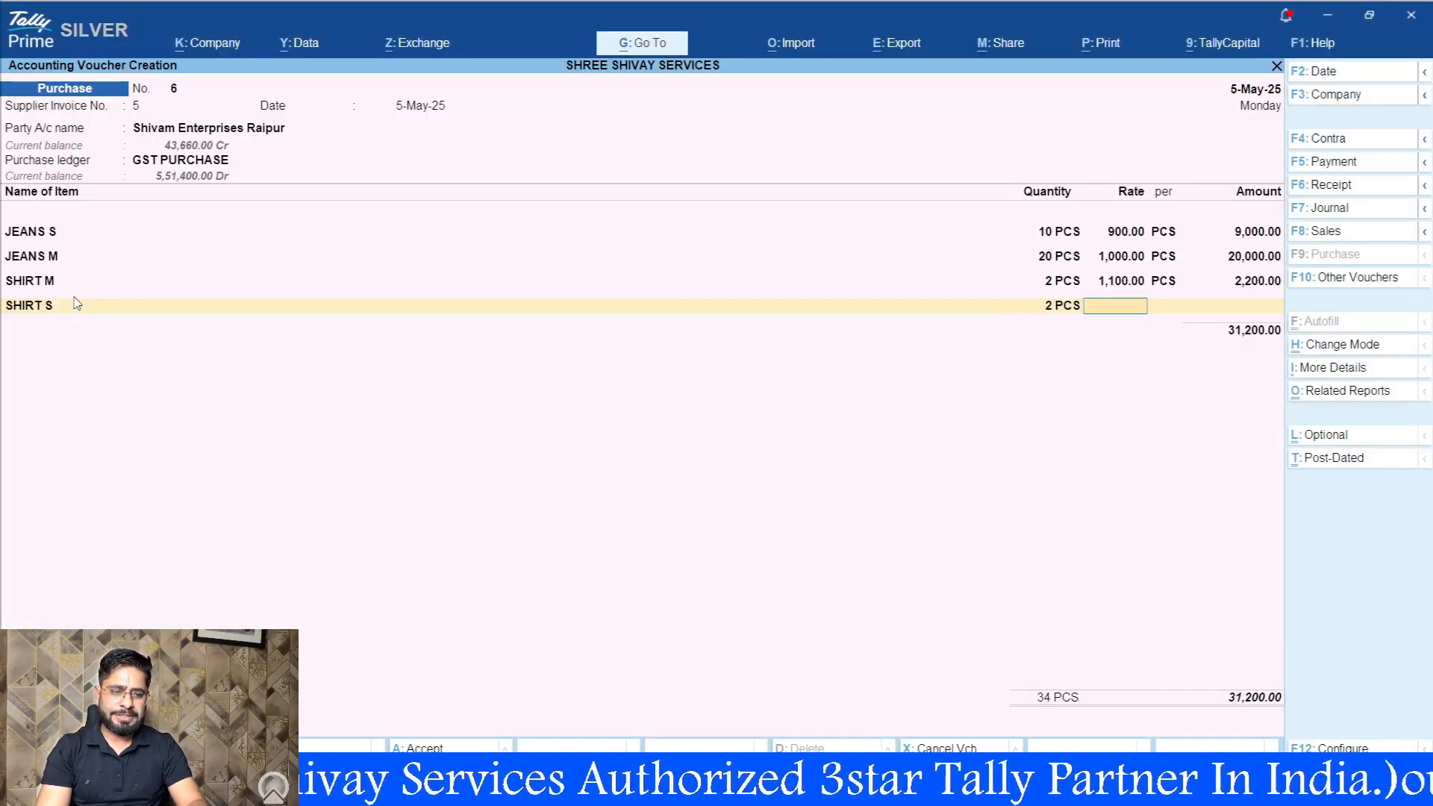
type("400")
key("Return")
key("Return")
key("Return")
key("Return")
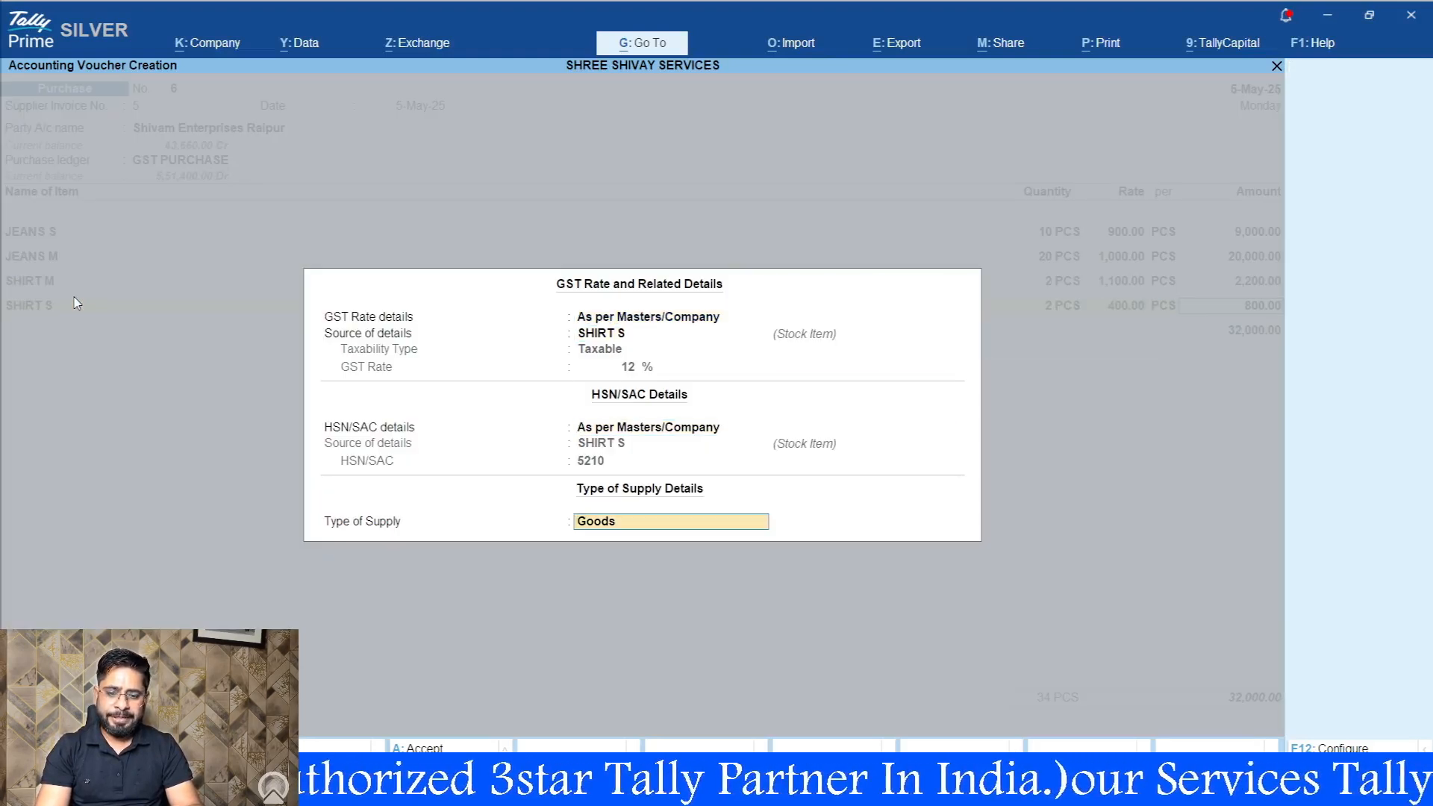
key("Return")
key("Return")
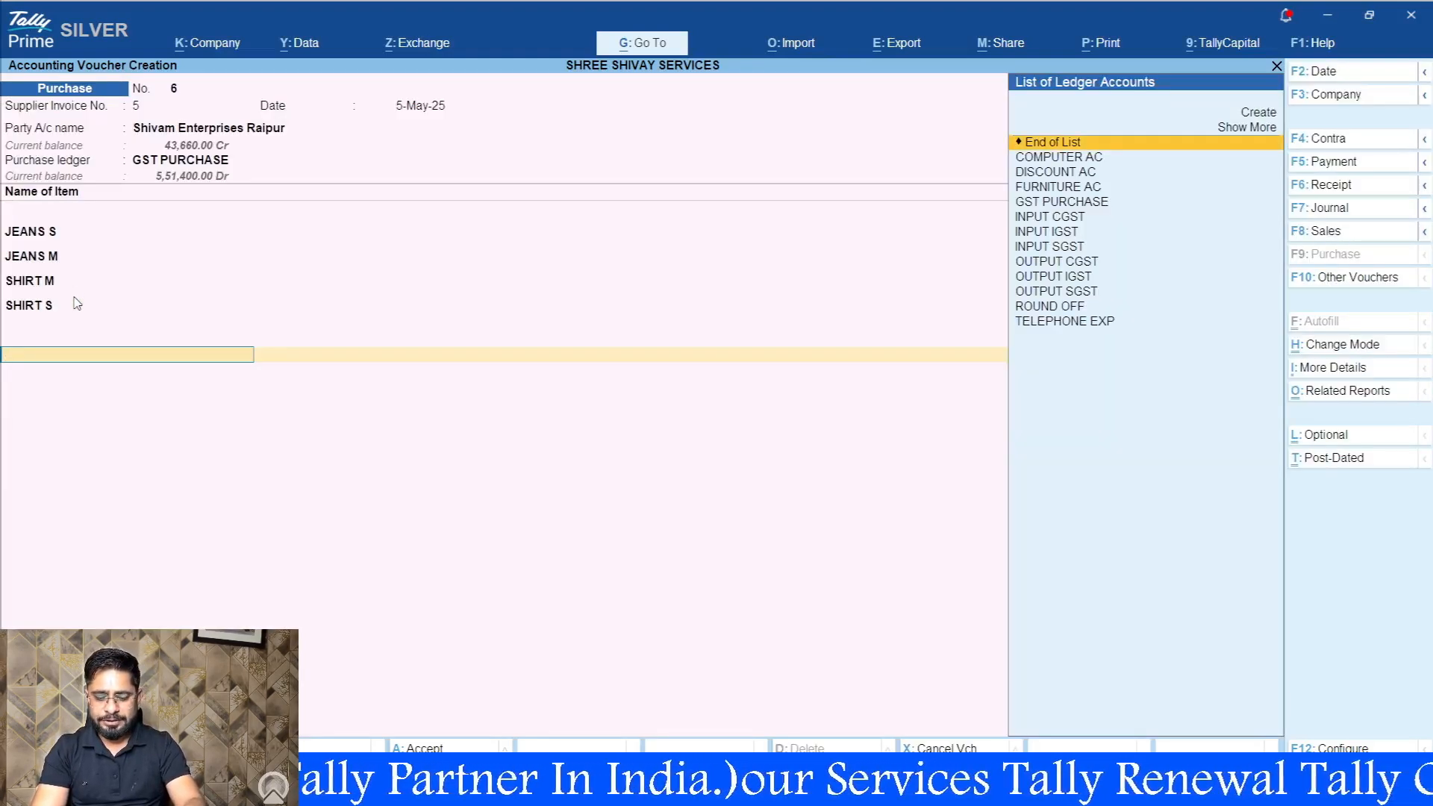
- Add the INPUT CGST and INPUT SGST tax ledgers below the items with their automatically calculated amounts
type("INPU")
key("Return")
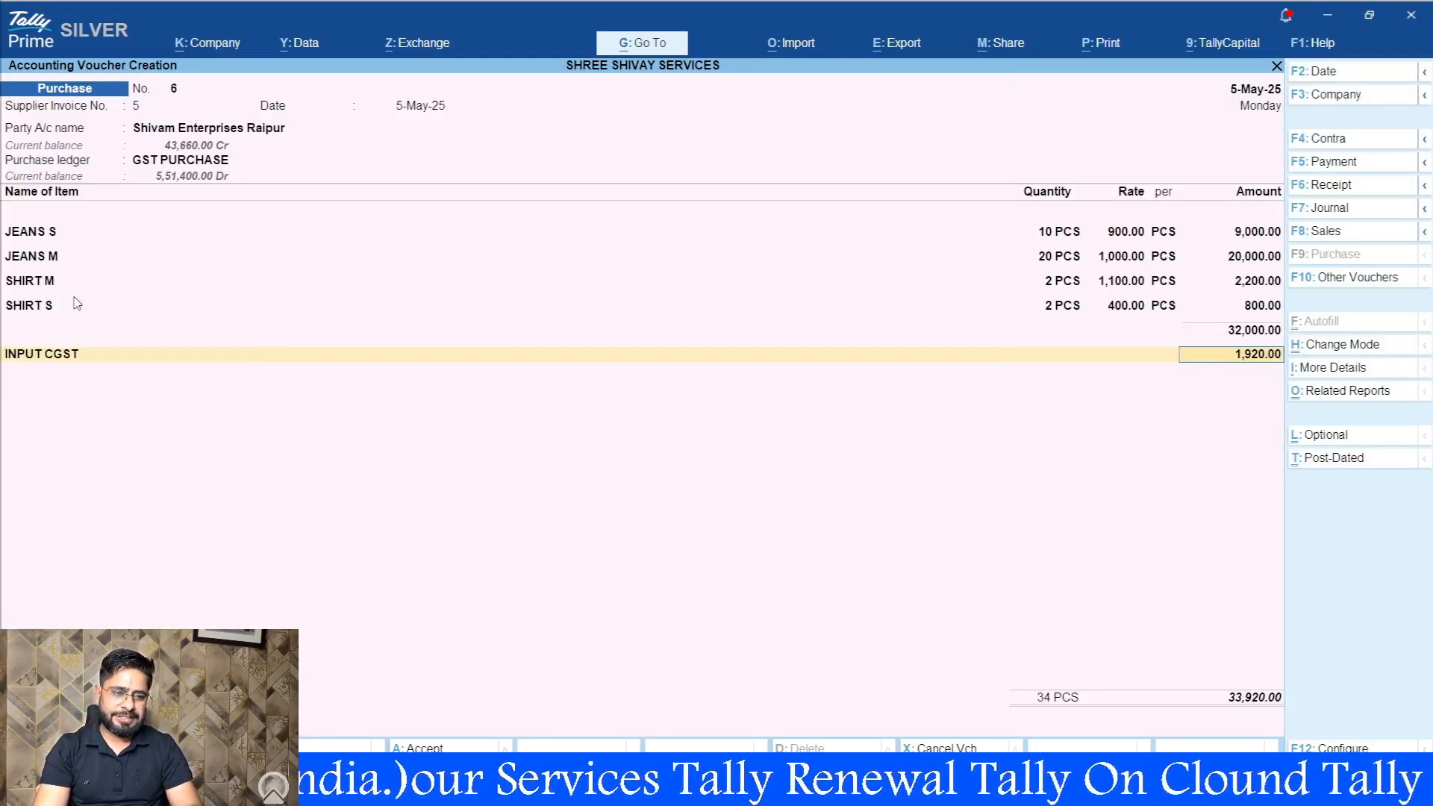
key("Return")
type("INP")
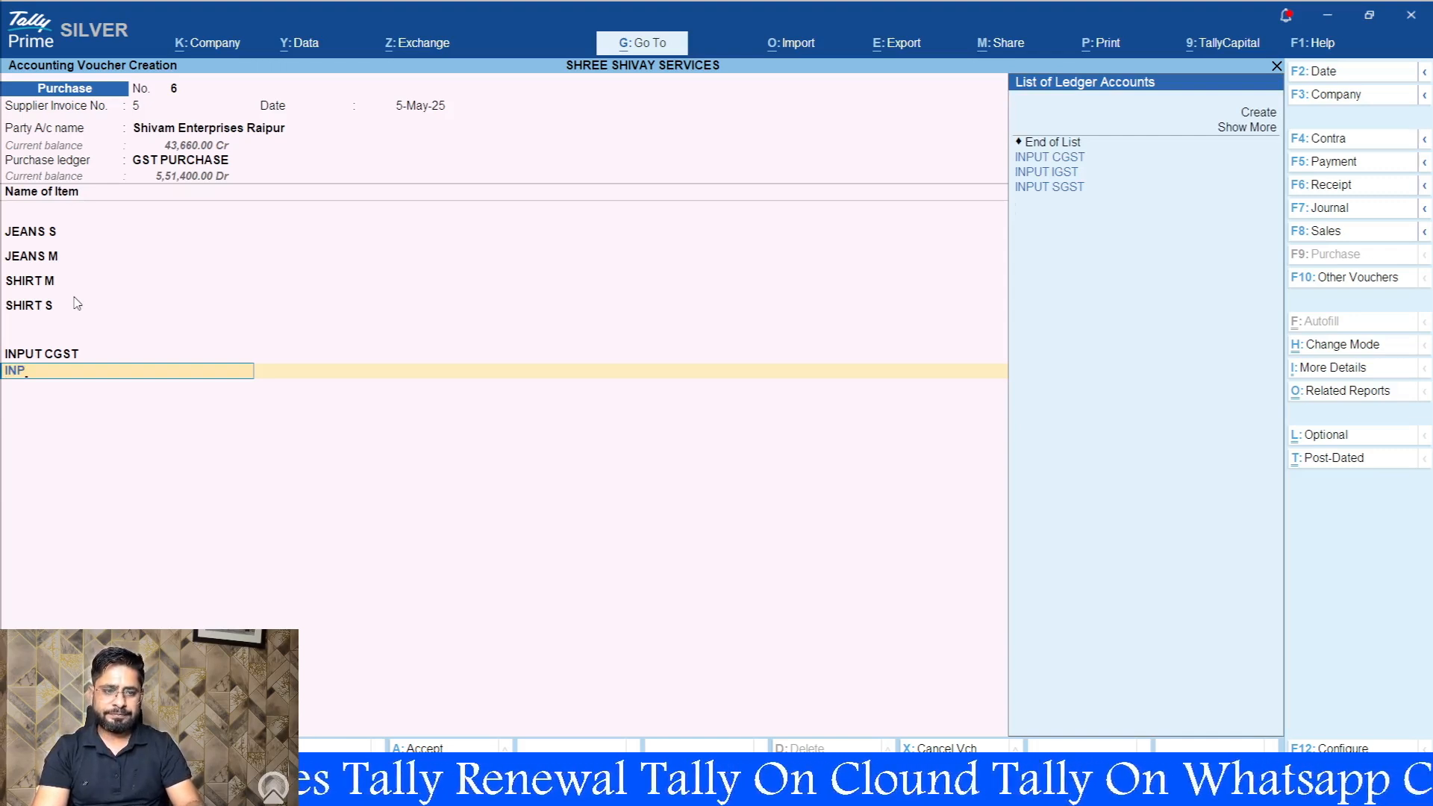
key("Down")
key("Down")
key("Return")
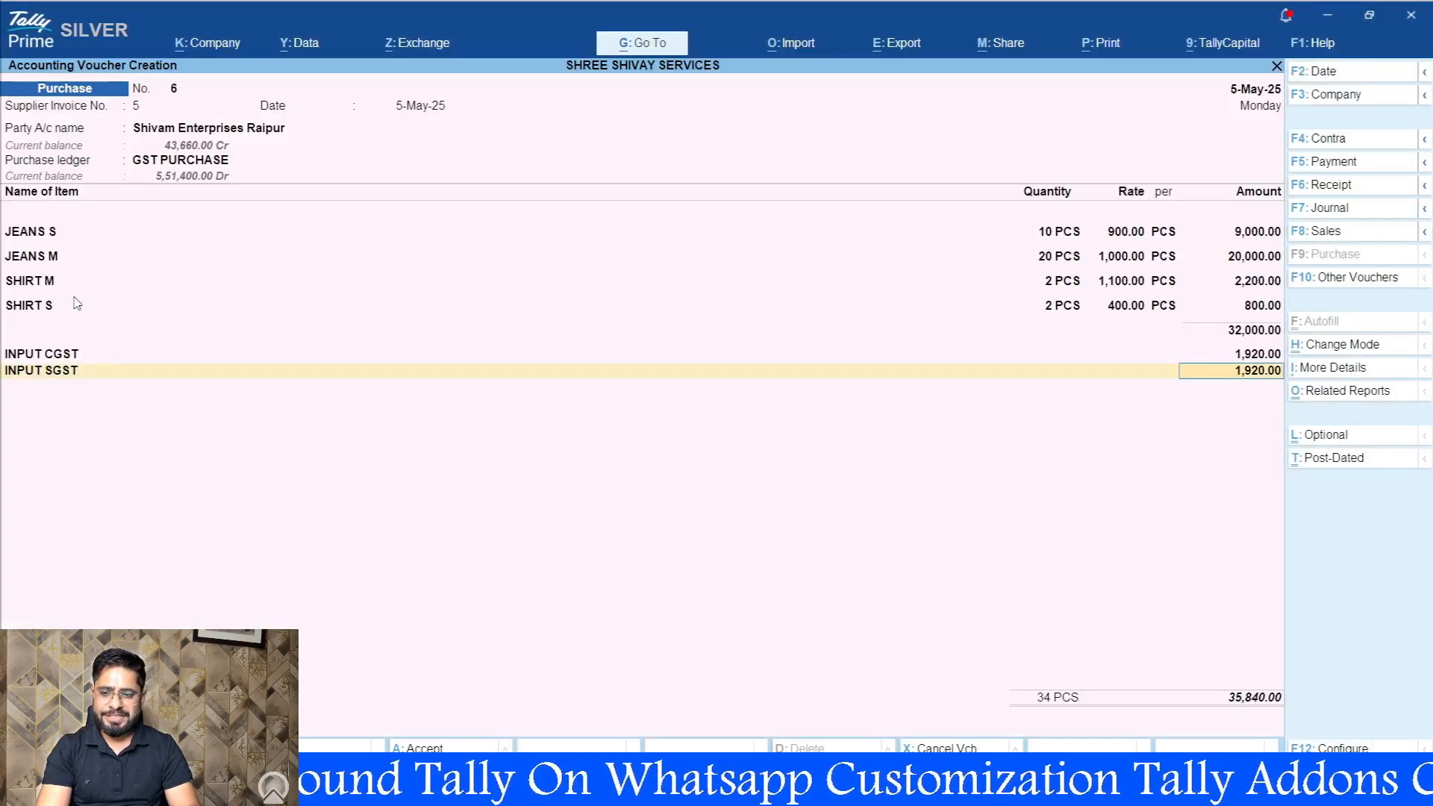
key("Return")
- End the ledger list without further entries and save the purchase voucher
key("Return")
key("Return")
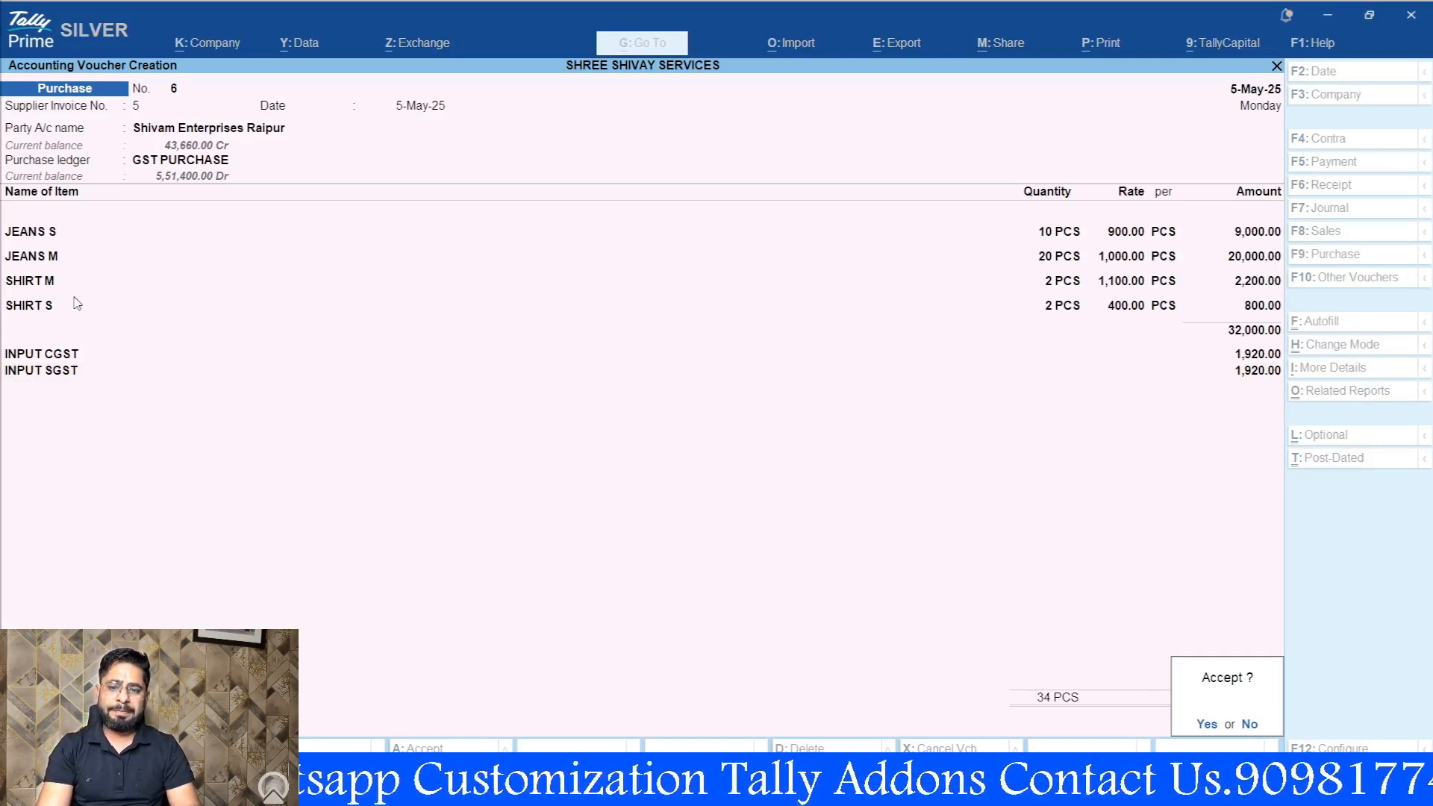
key("Return")
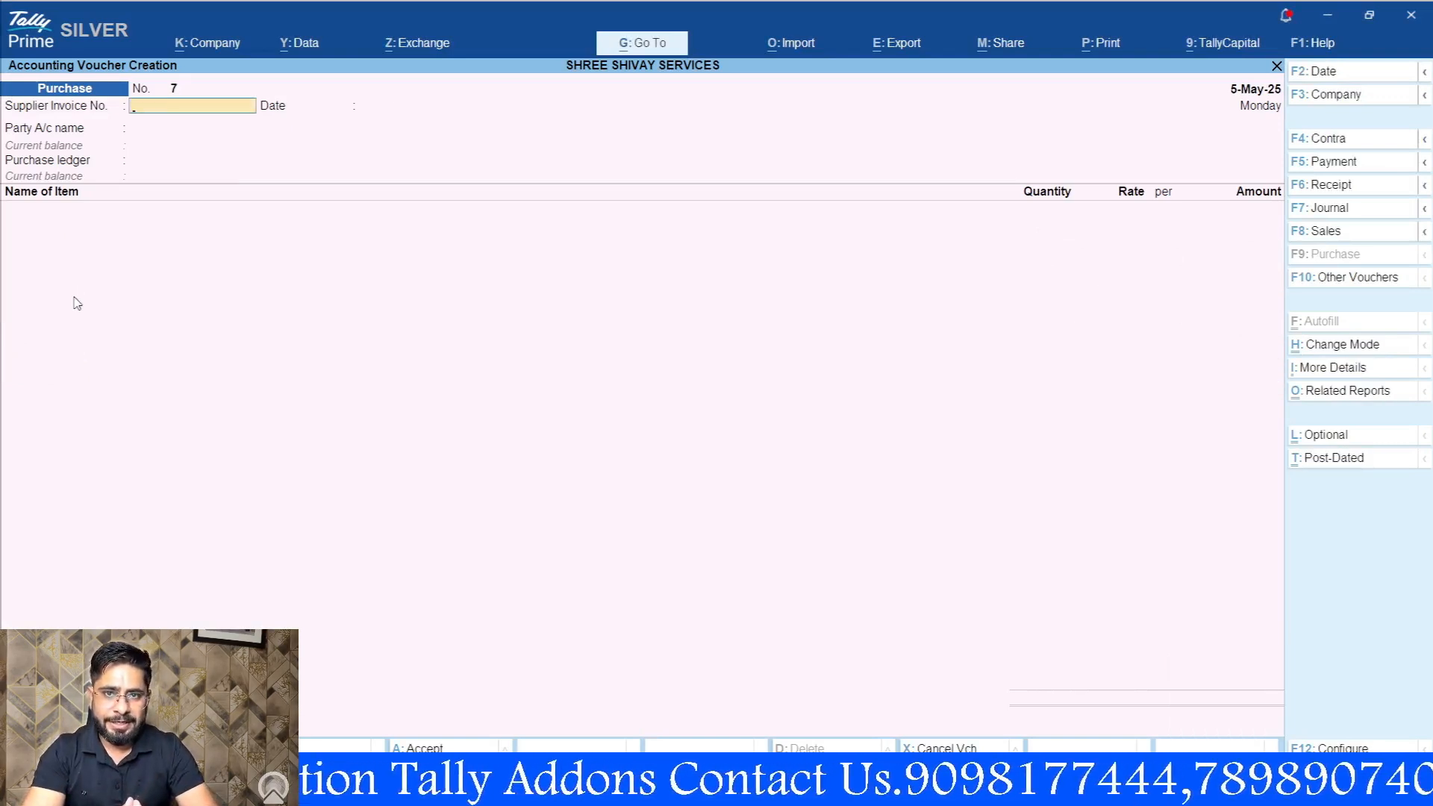